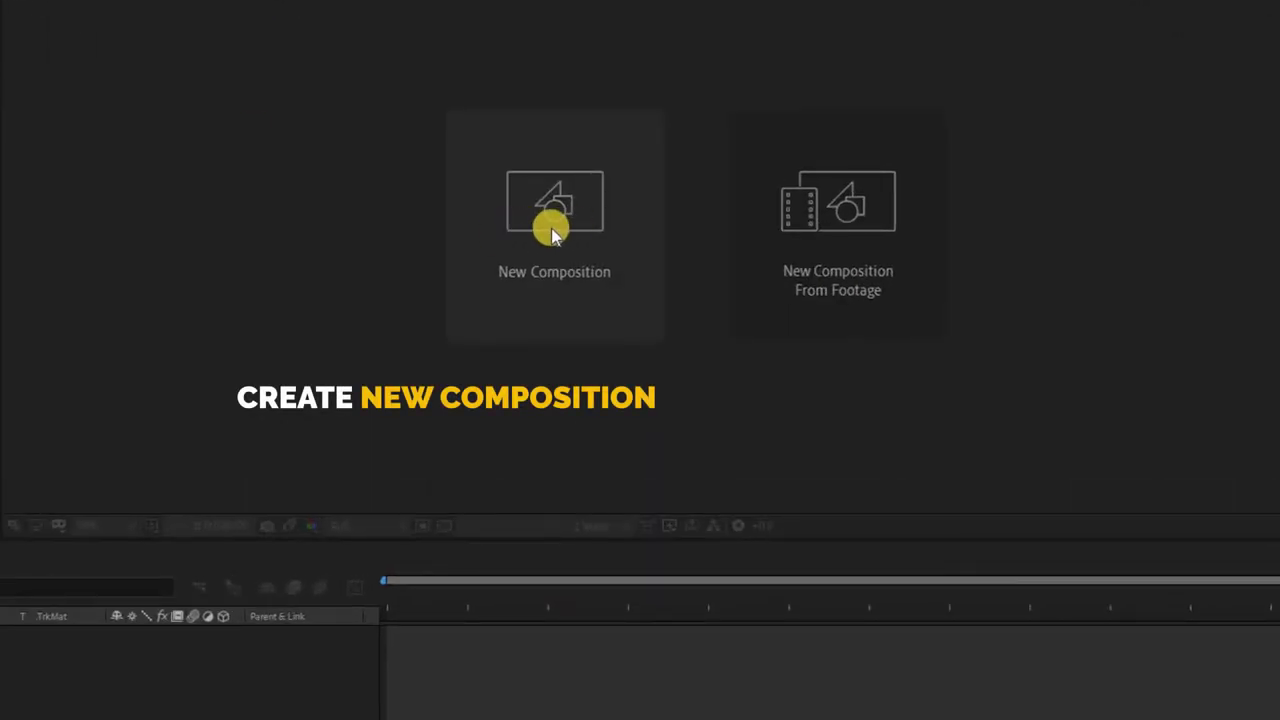
Step: Create the 'movie title text animation' composition at 1920×1080, 30 fps, 4 seconds long
click(538, 242)
key(BackSpace)
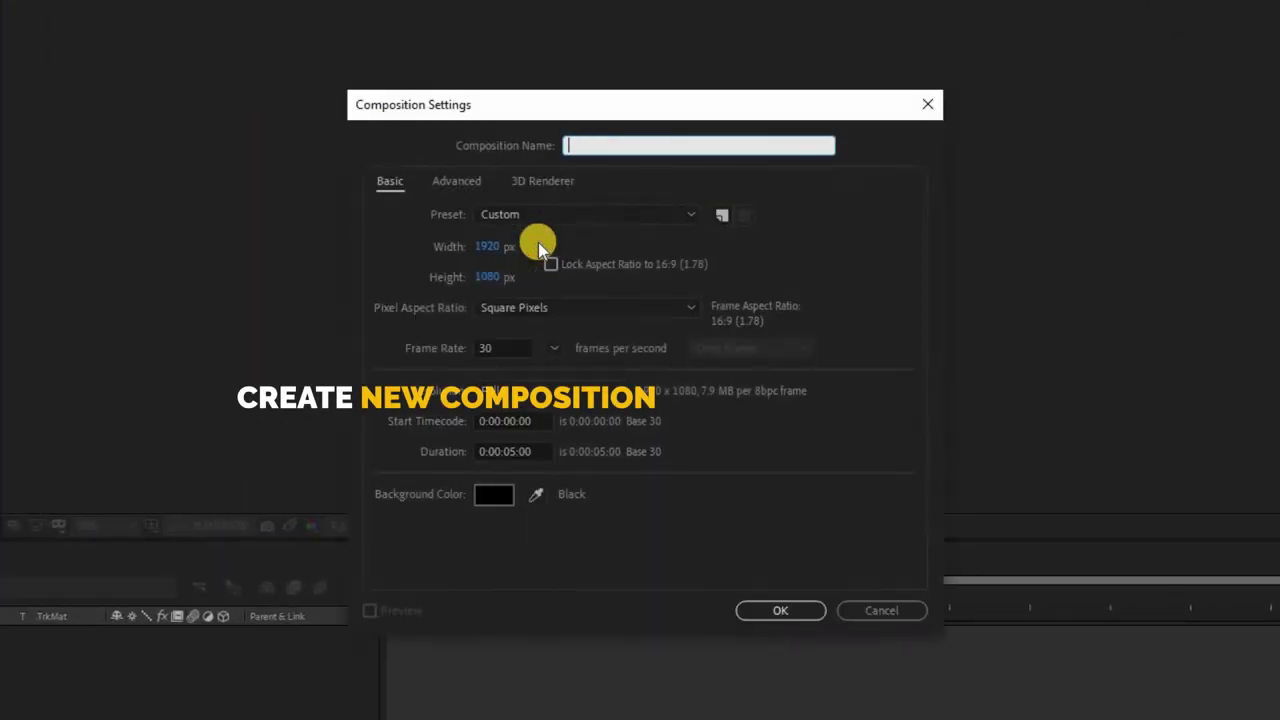
text(mo)
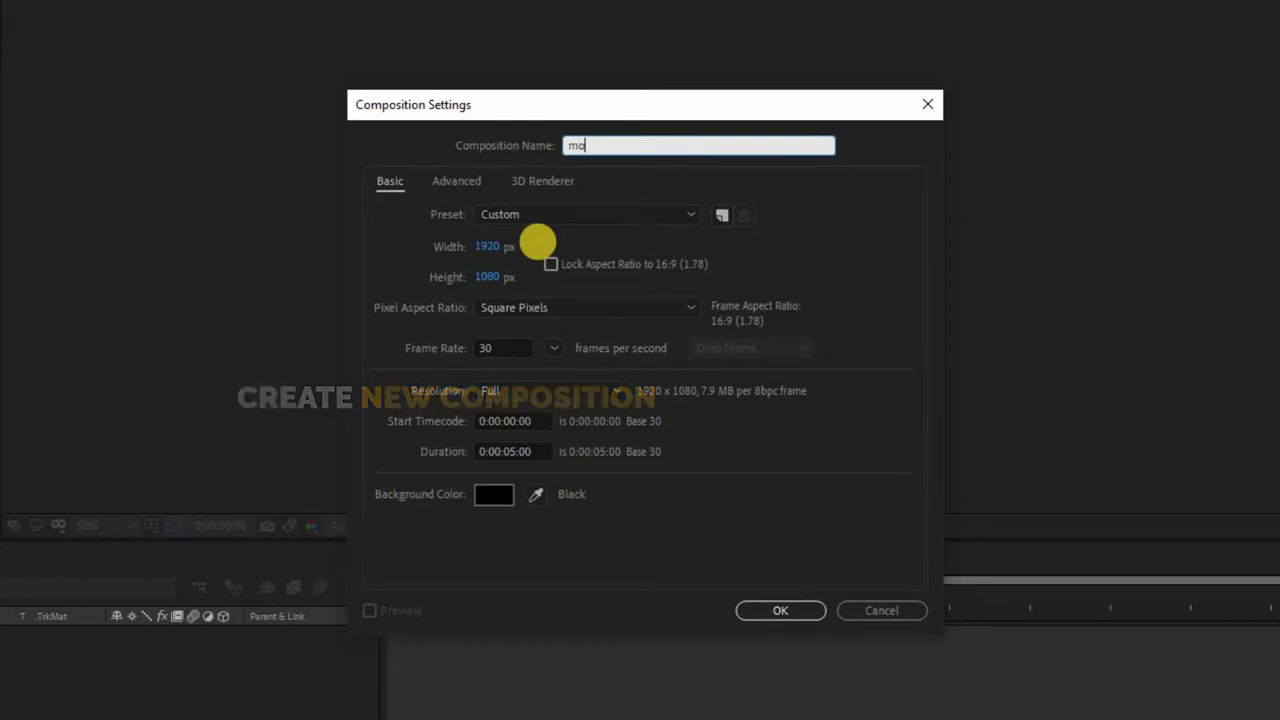
text(vie title text animation)
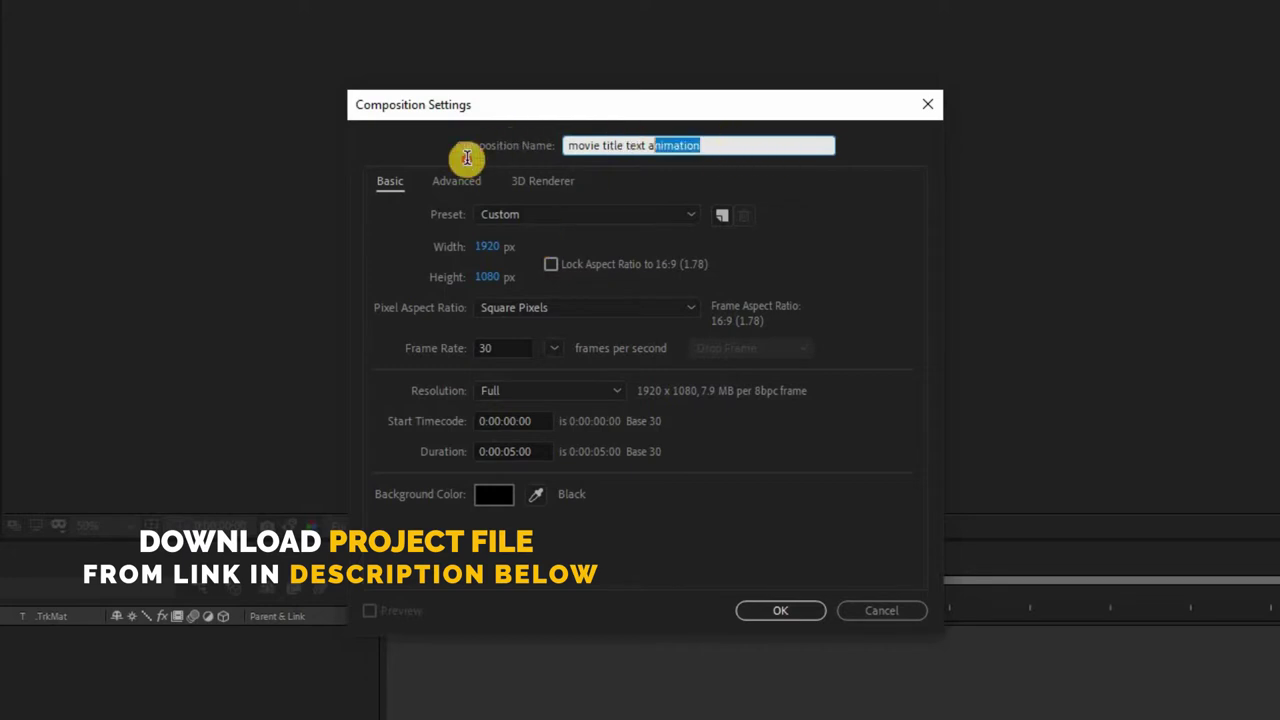
drag(466, 157, 551, 146)
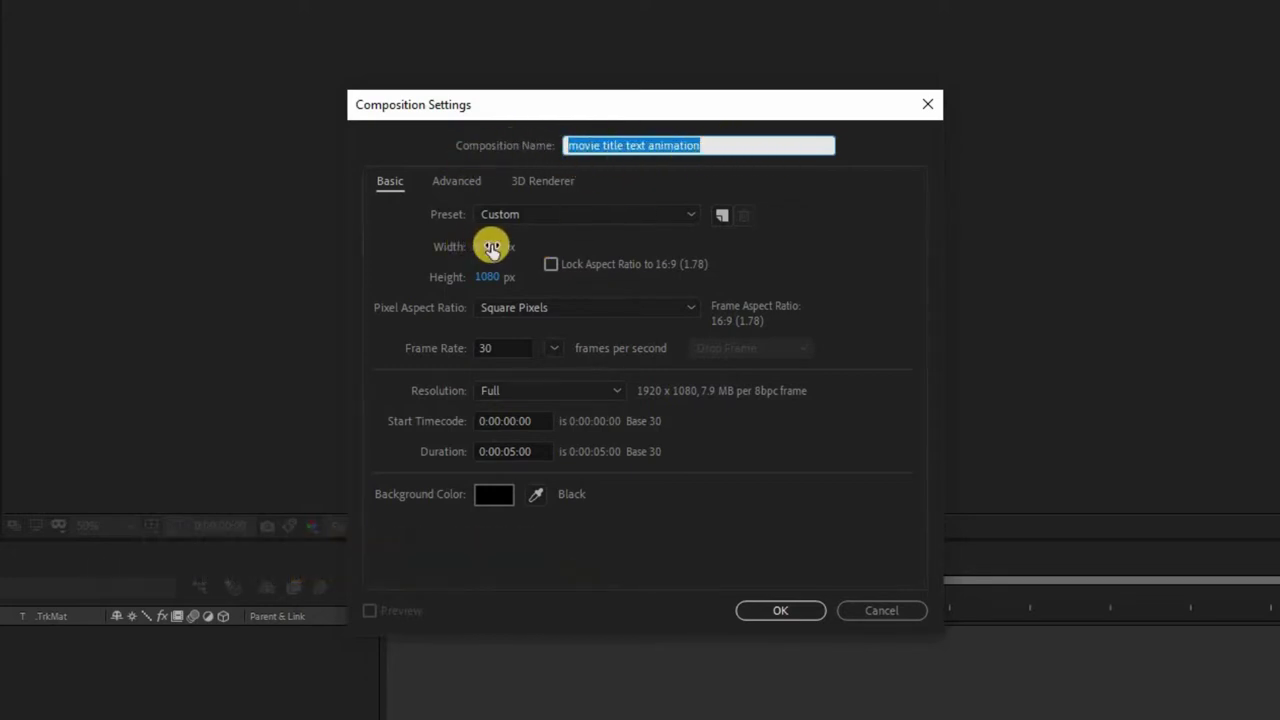
click(527, 350)
text(4)
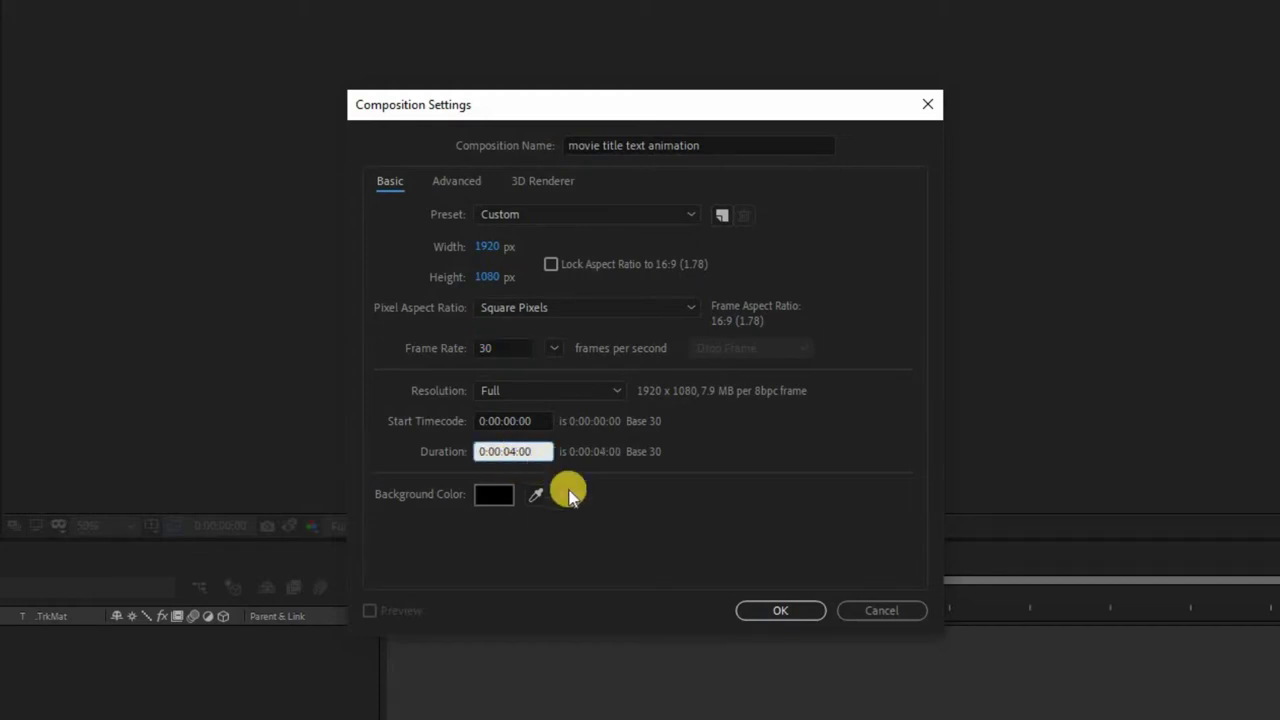
click(762, 610)
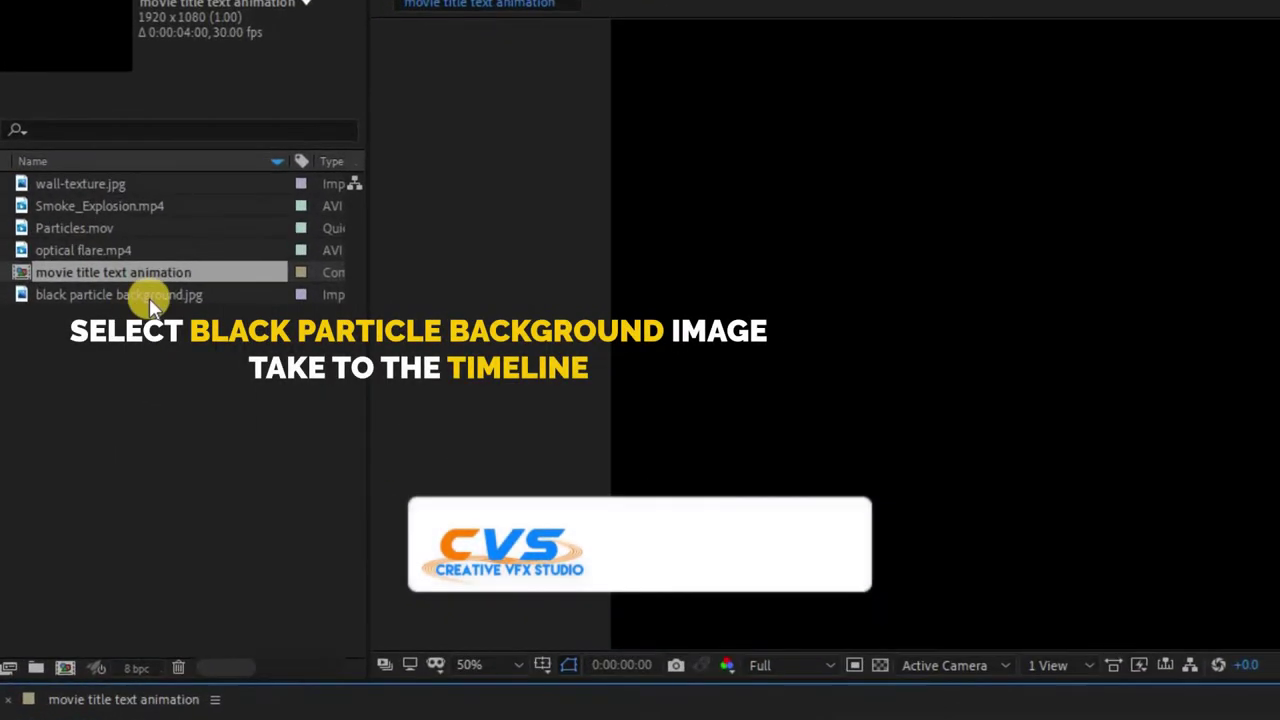
Step: Add black particle background.jpg to the timeline, scale it to about 165% and lower it to Y 700
click(145, 296)
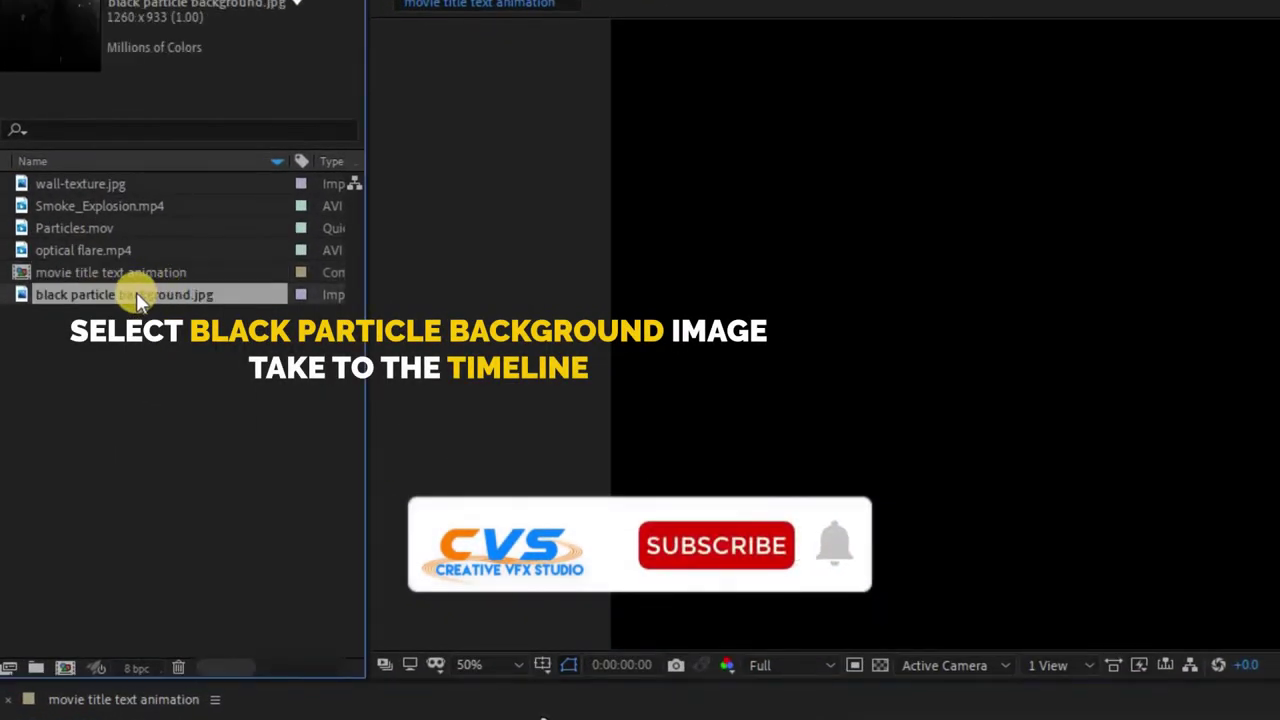
drag(136, 292, 343, 517)
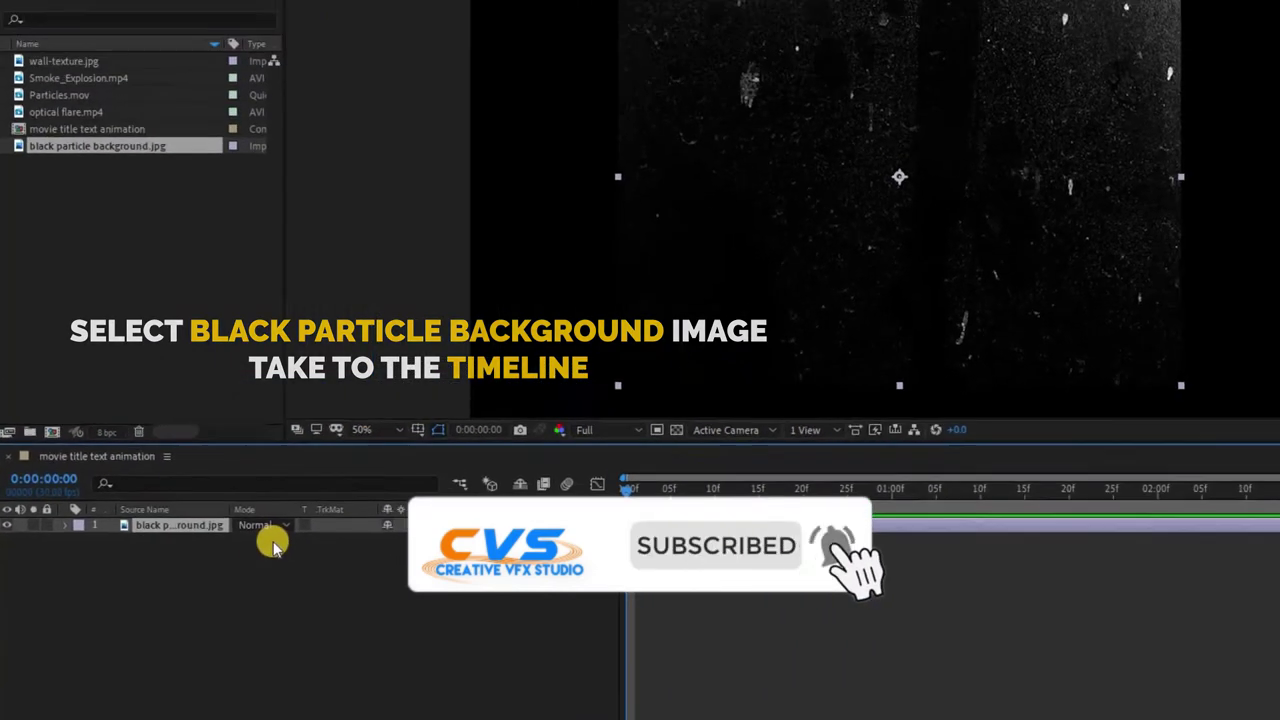
click(64, 528)
click(79, 543)
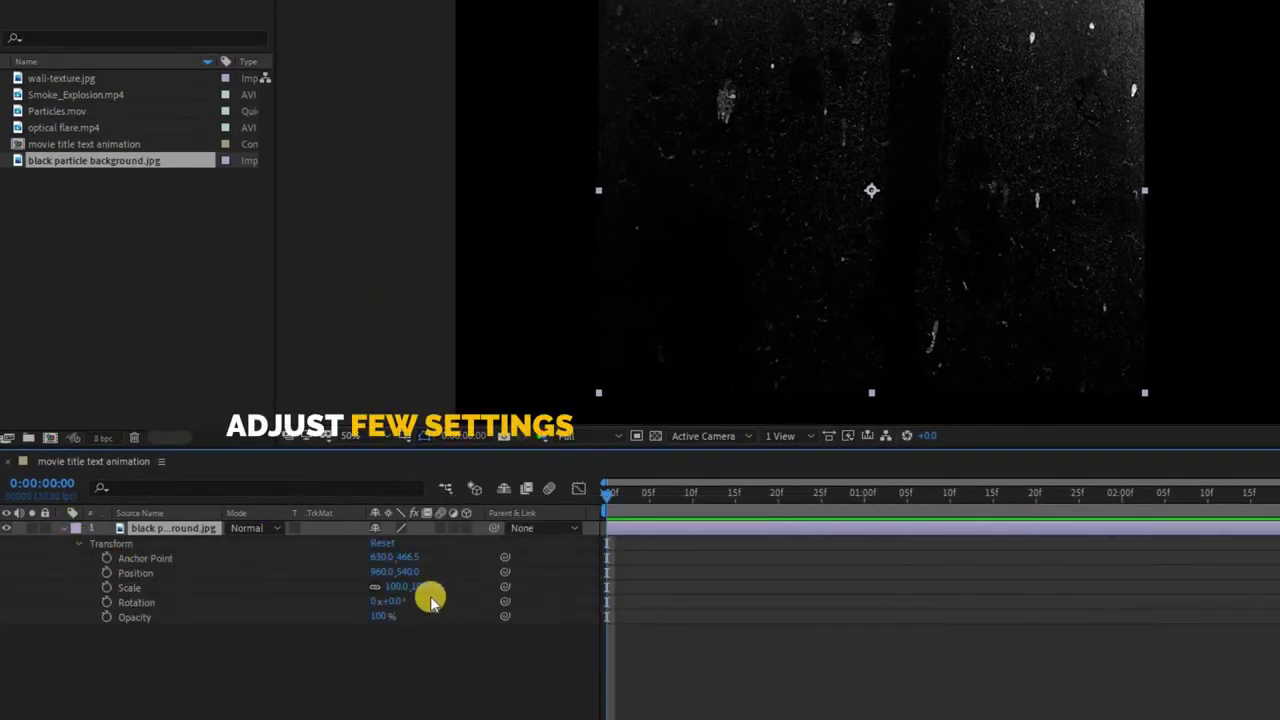
drag(429, 584, 477, 584)
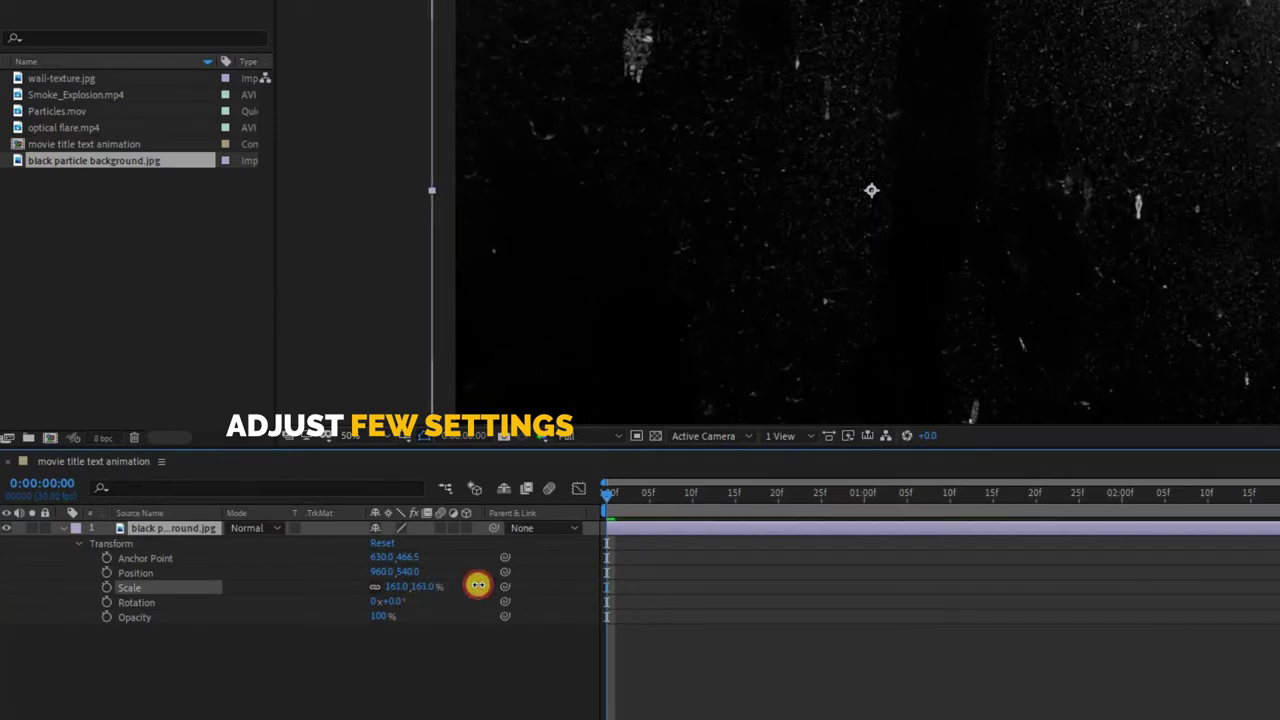
drag(629, 249, 630, 285)
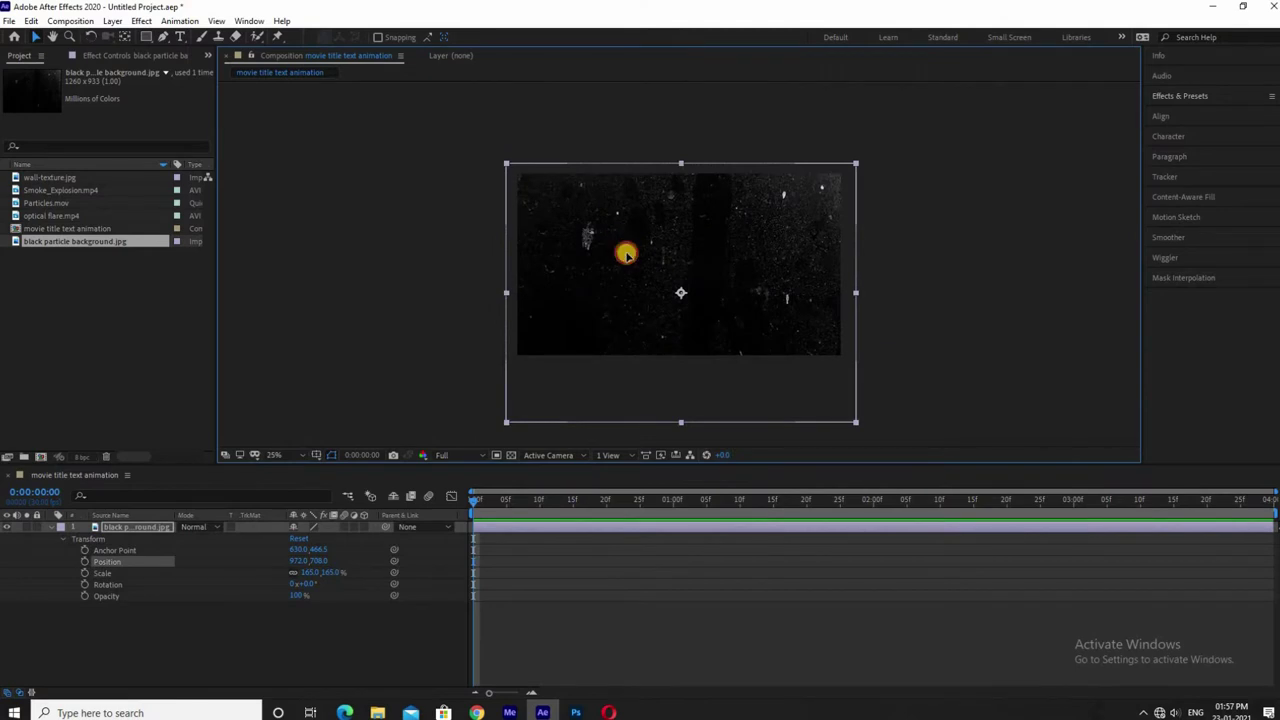
Step: Apply Tint to the particle background, mapping white to teal green 01866E
click(57, 527)
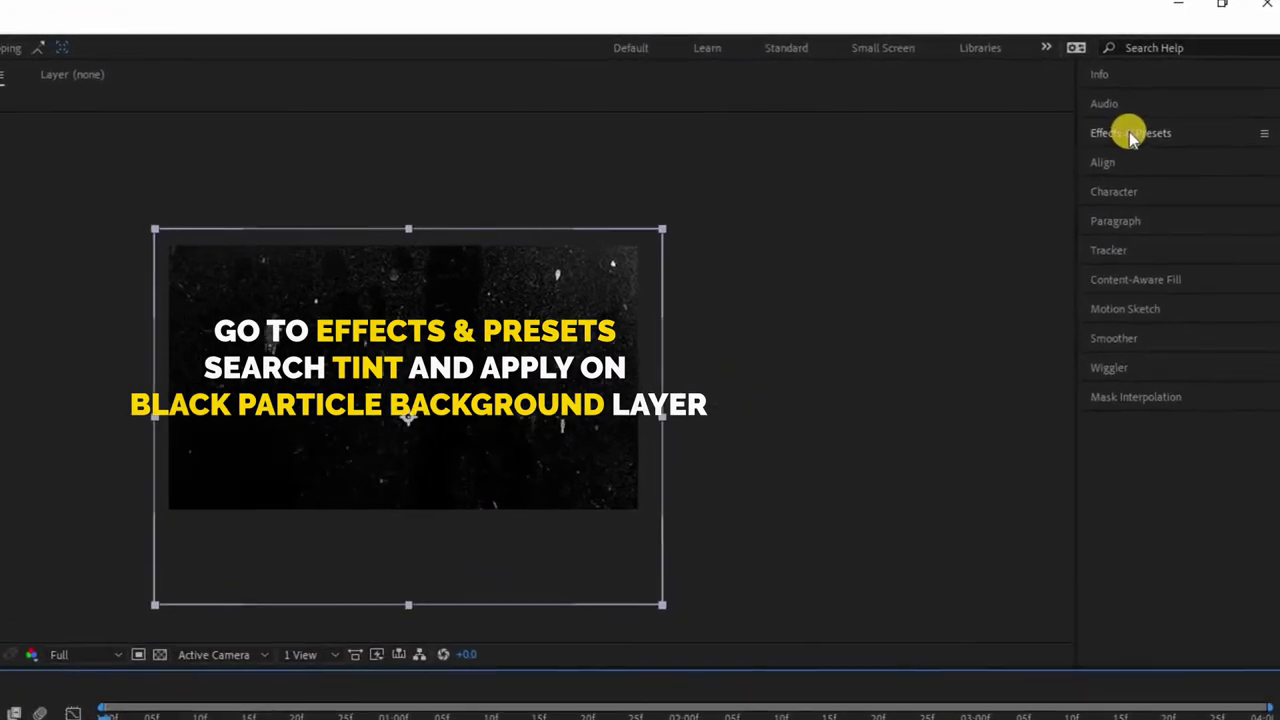
click(1184, 95)
text(tint)
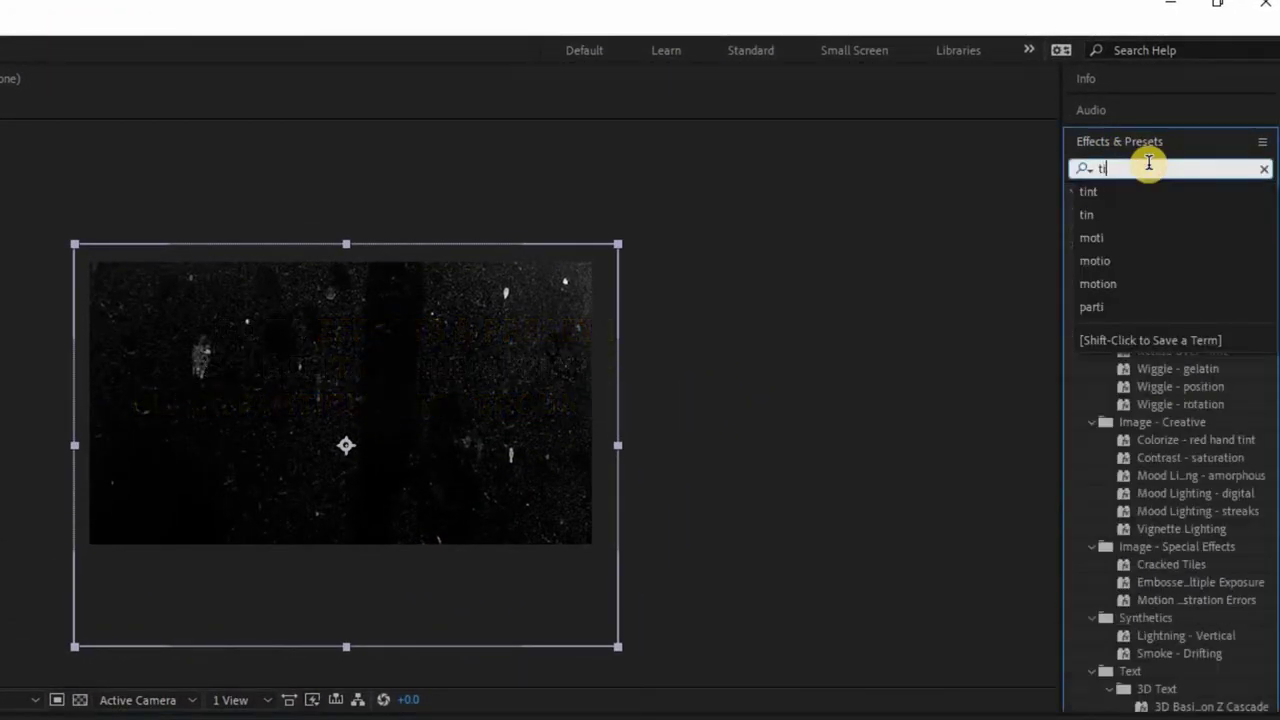
drag(1220, 234, 222, 448)
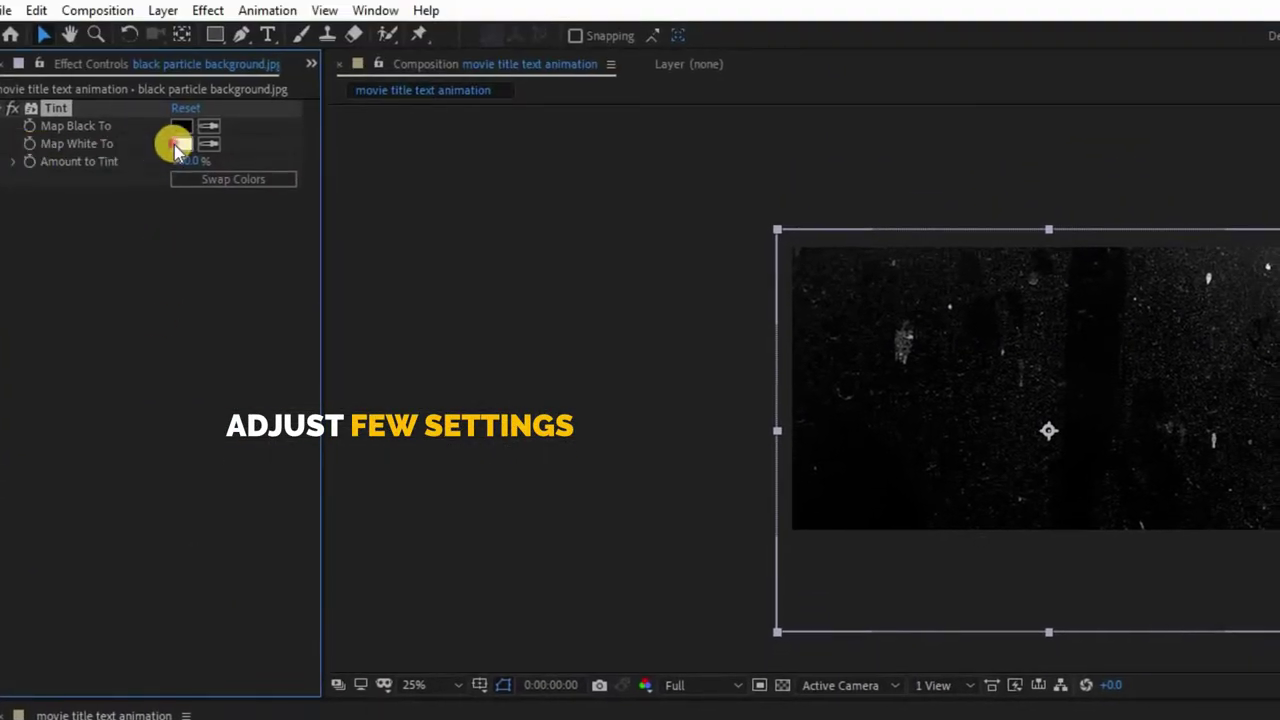
click(180, 145)
click(571, 436)
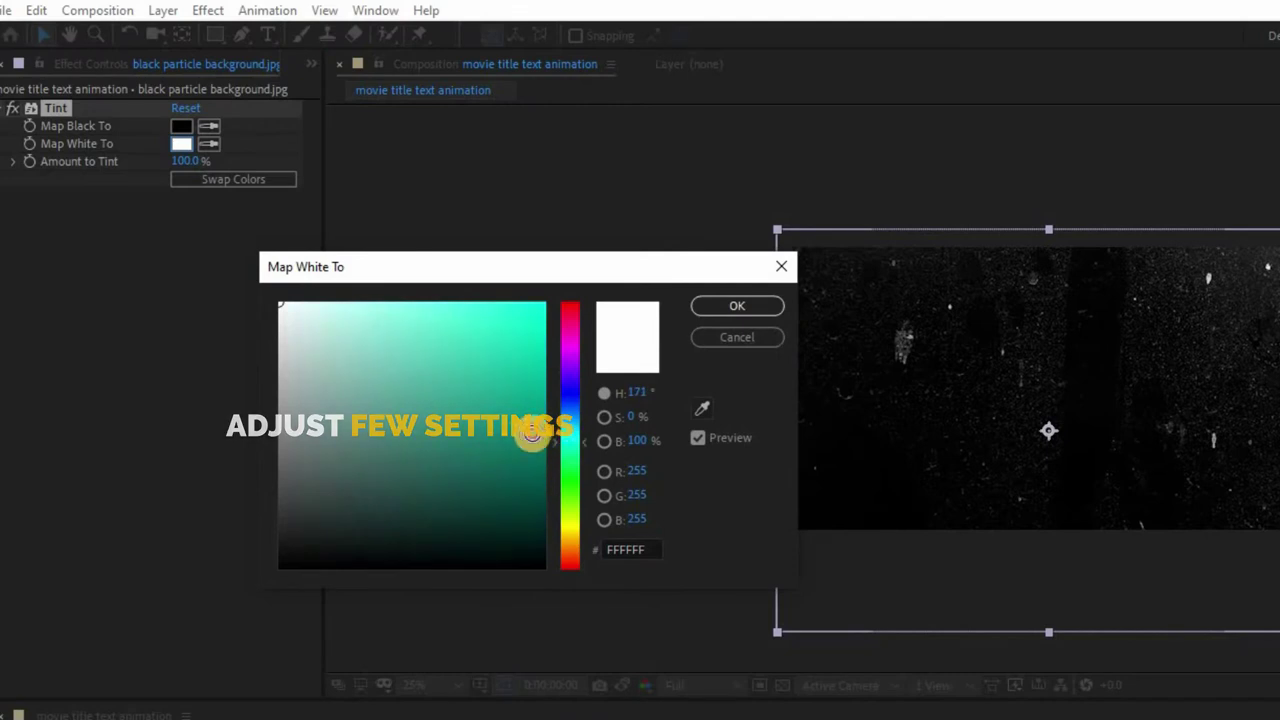
click(530, 439)
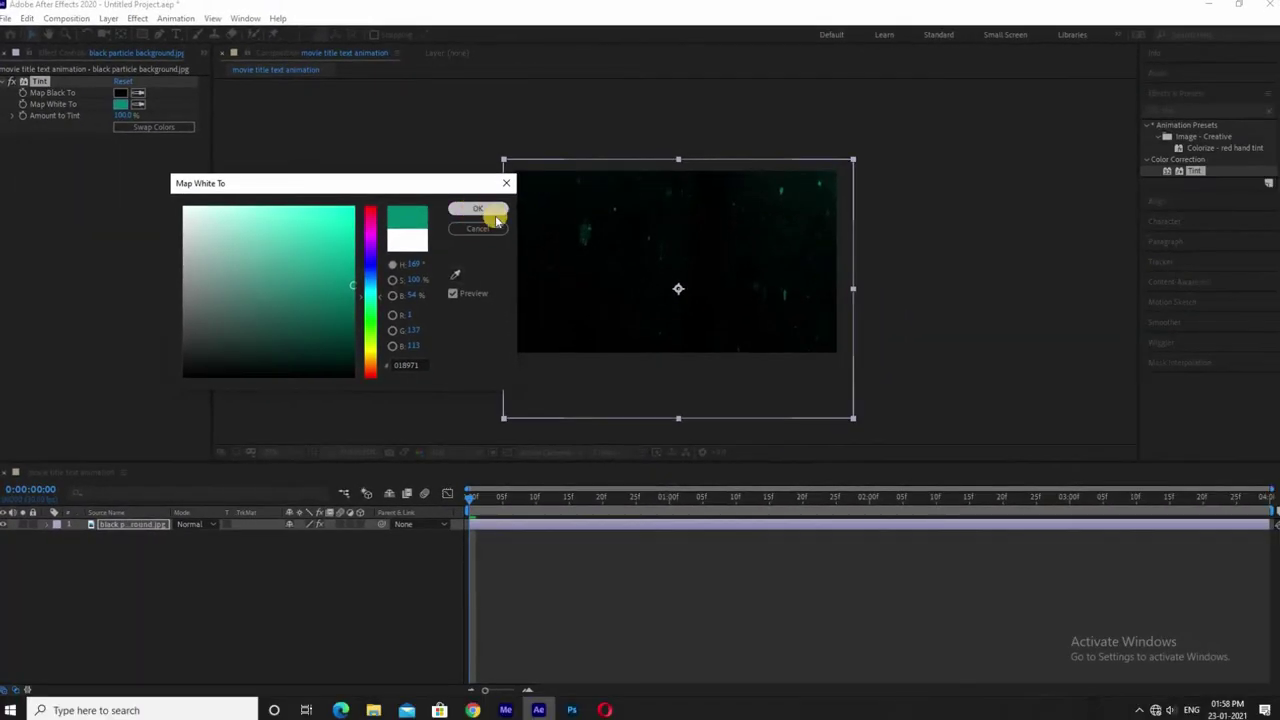
click(737, 305)
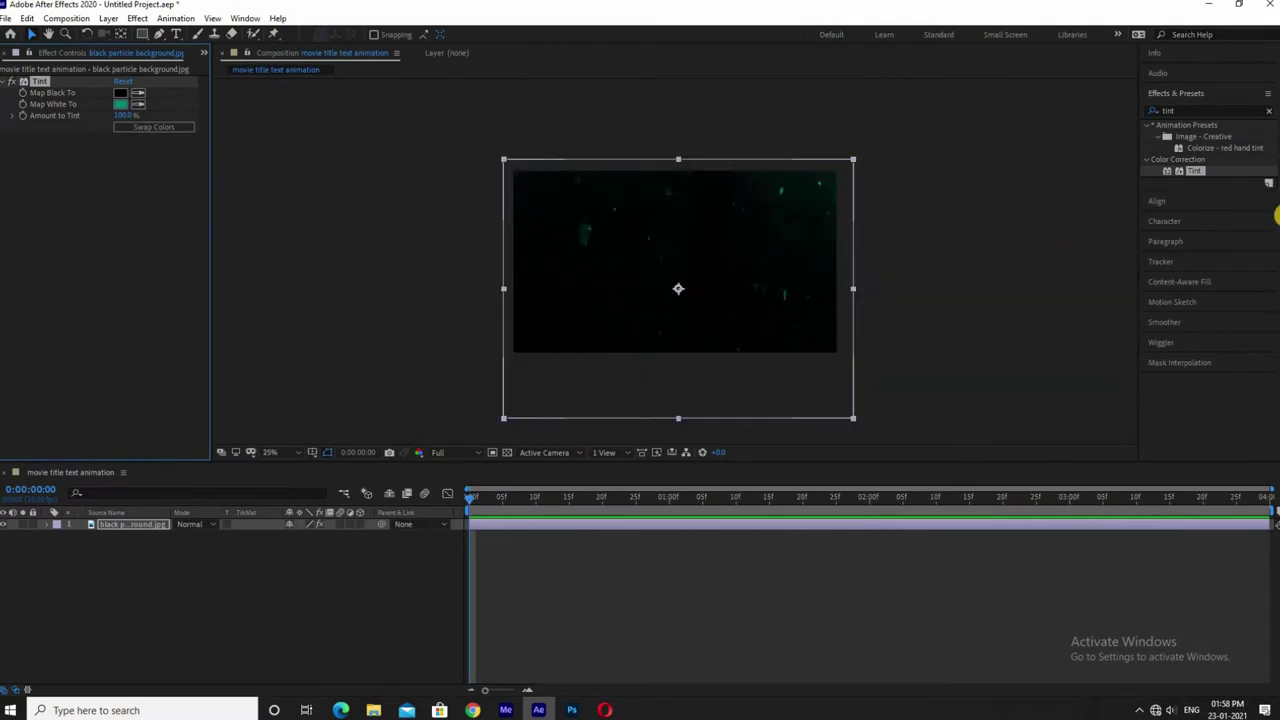
click(1260, 108)
Step: Type 'MOVIE TITLE' as a new horizontal text layer over the teal background
click(1240, 92)
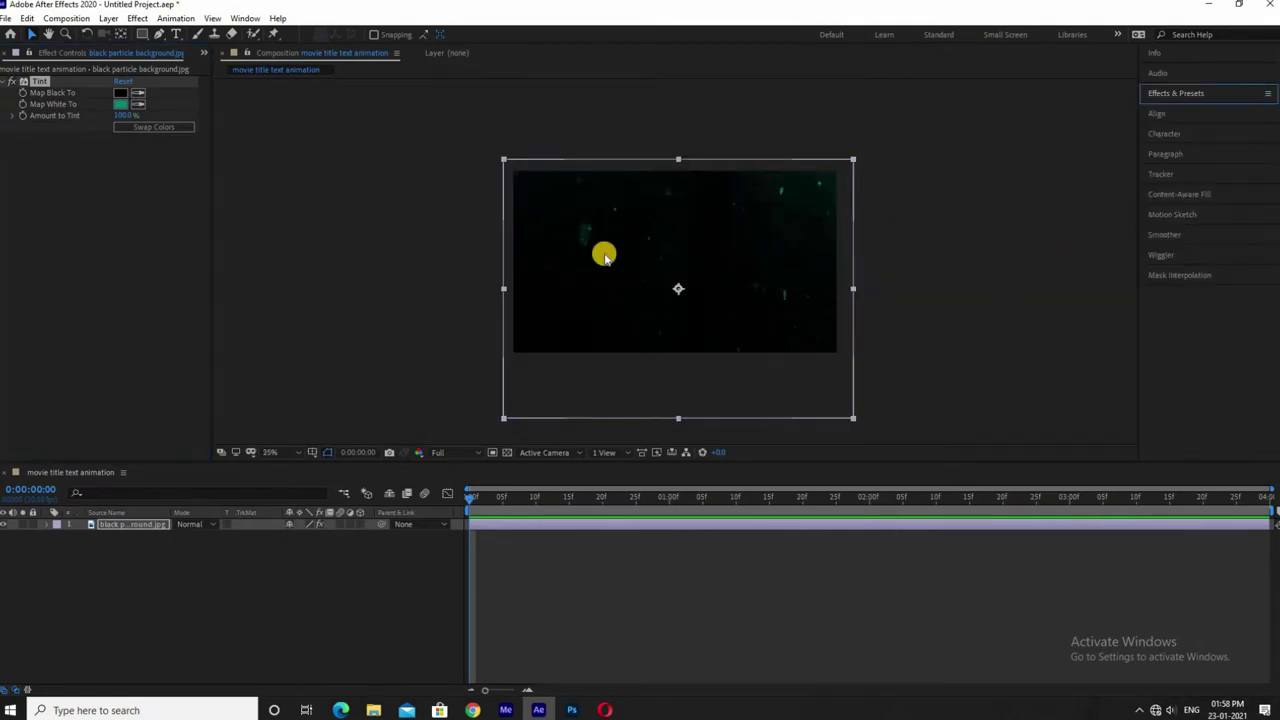
click(68, 541)
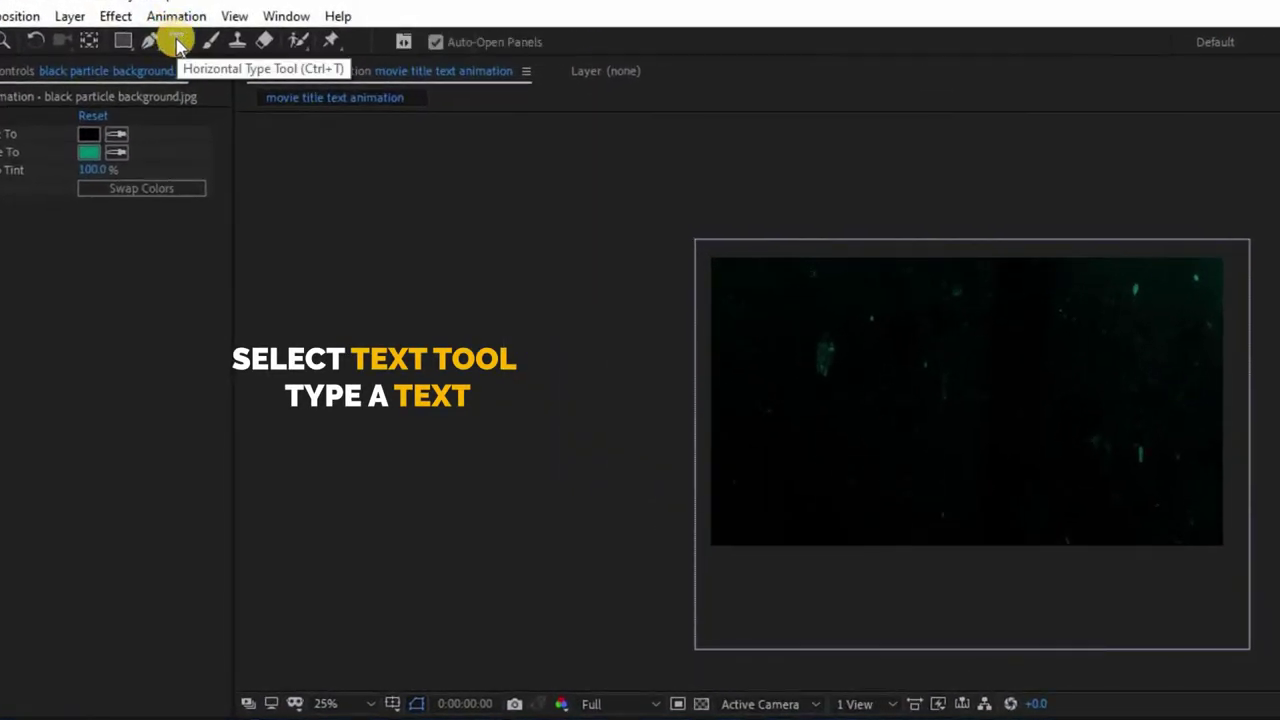
click(175, 34)
click(855, 367)
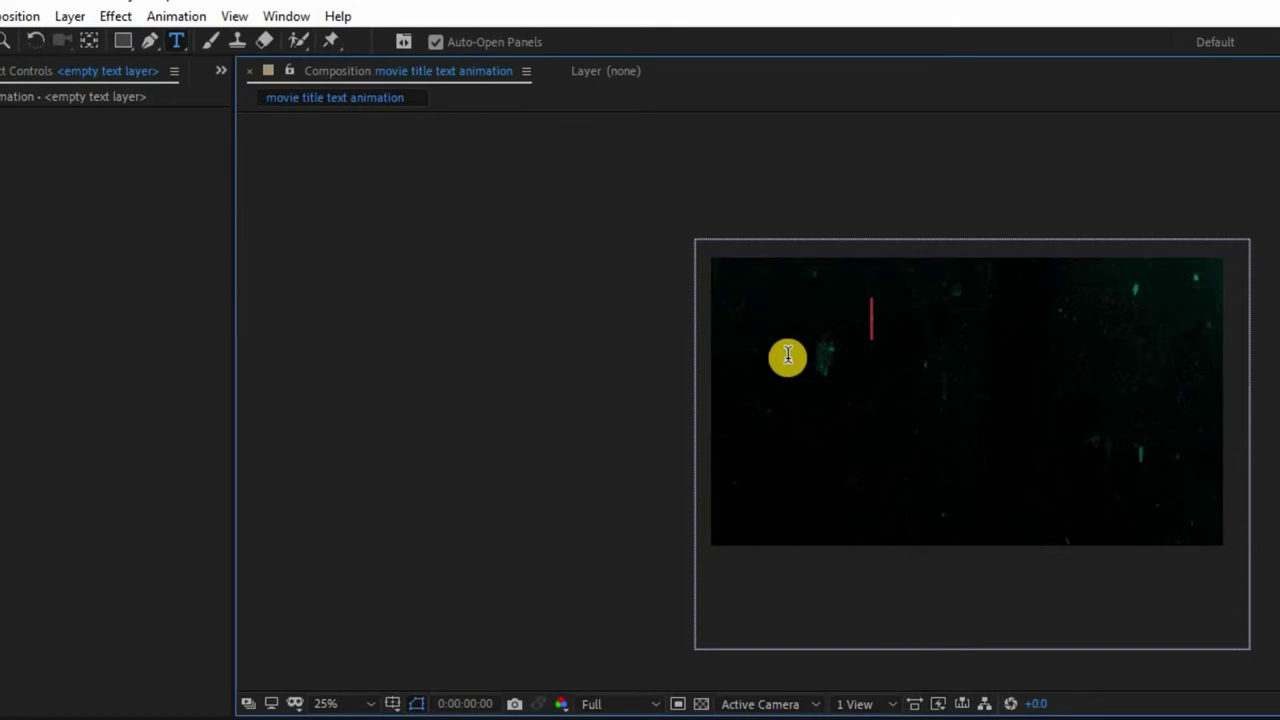
text(M)
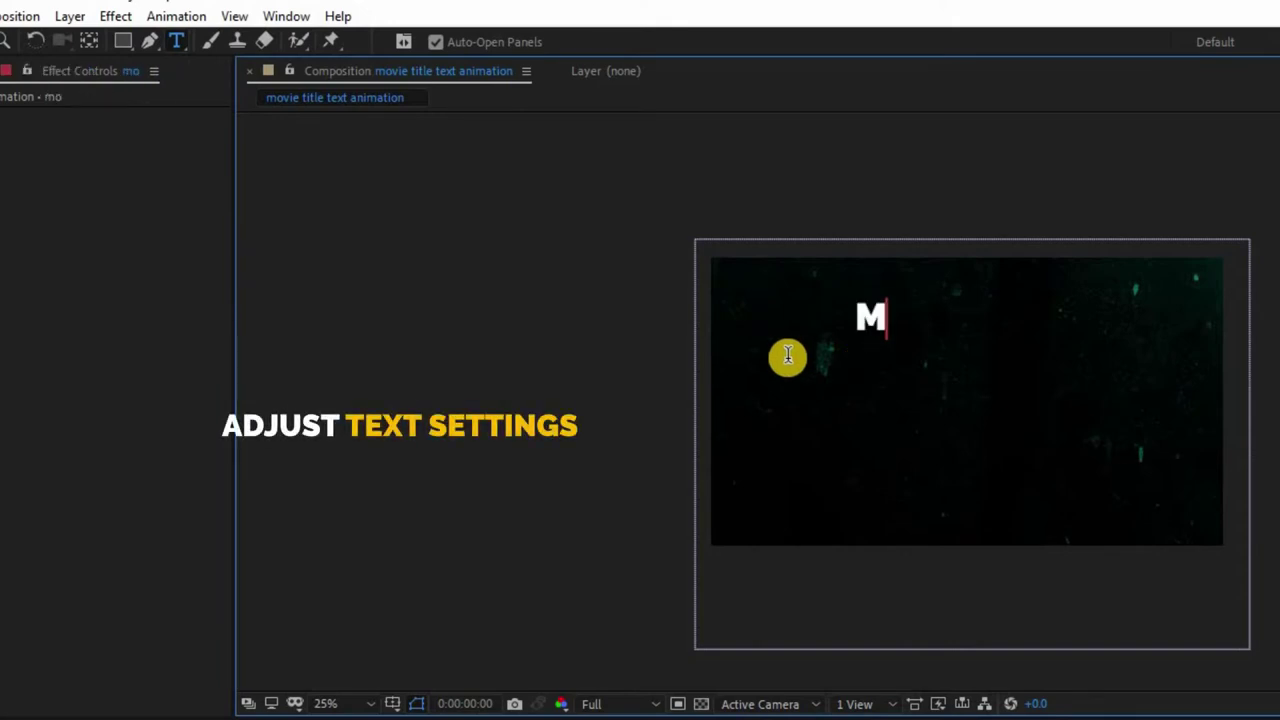
text(OVIE )
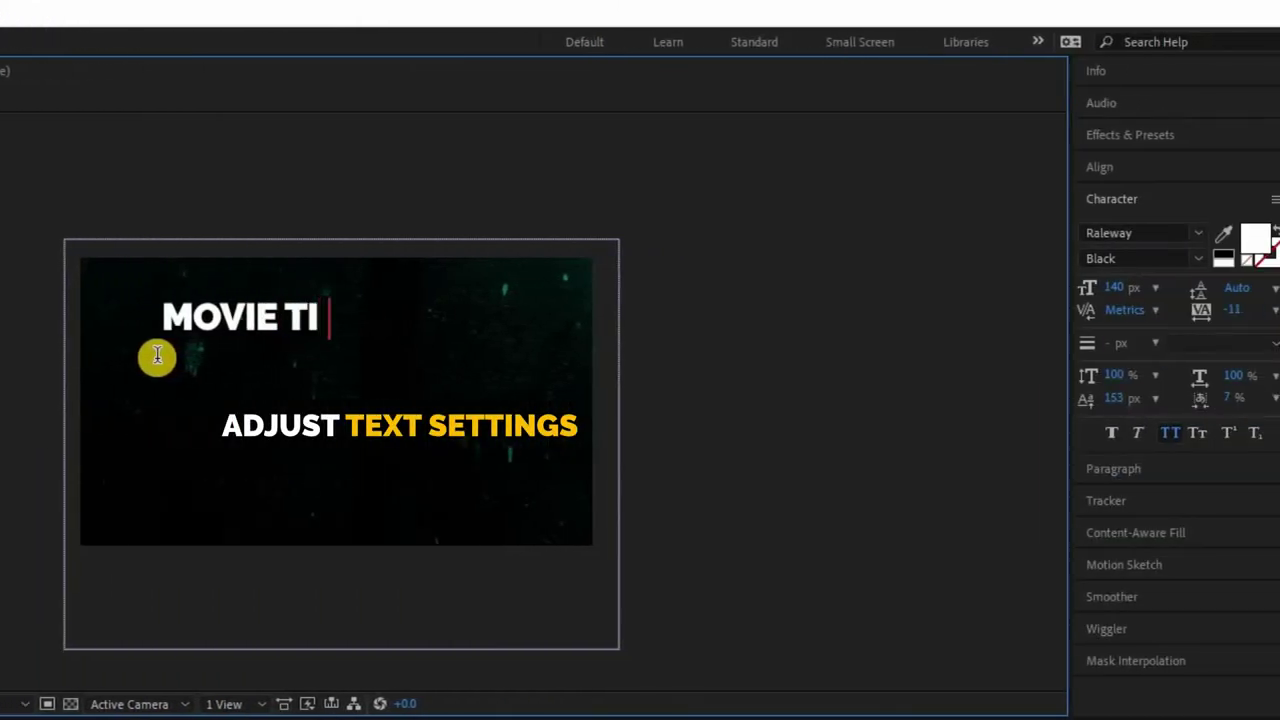
text(TITLE)
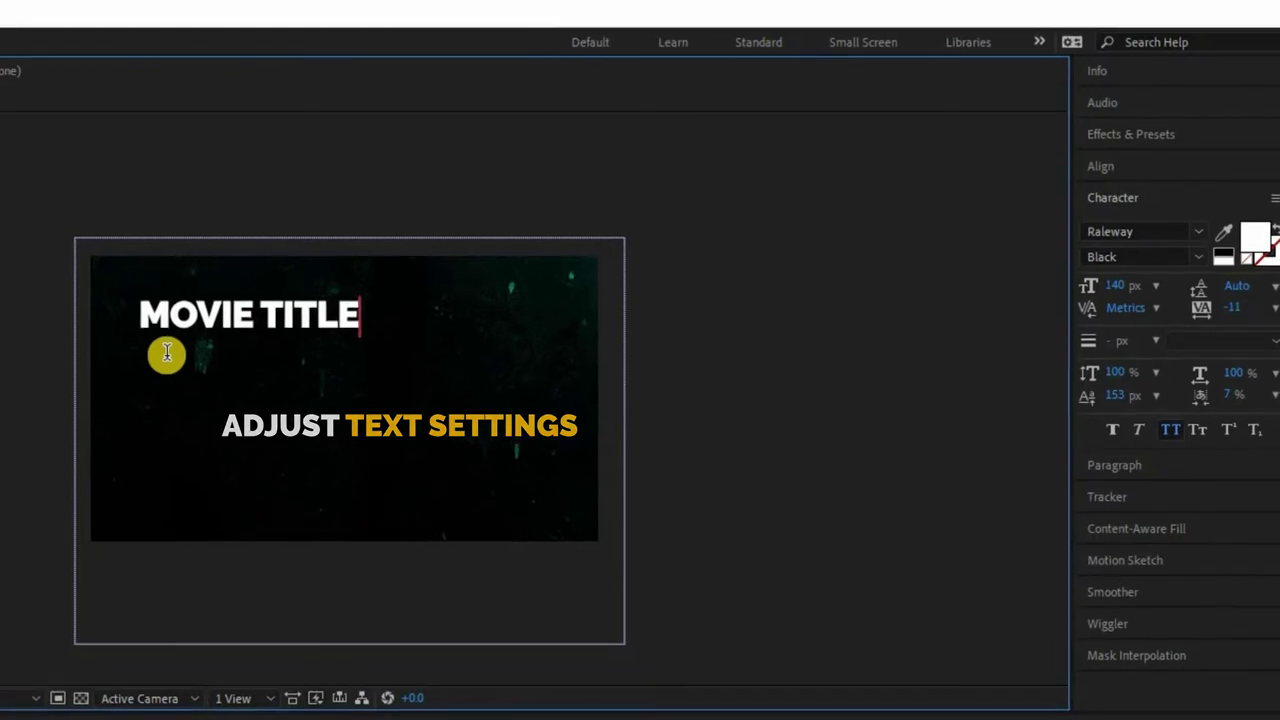
key(shift+Left)
key(shift+Left)
key(shift+Left)
key(shift+Left)
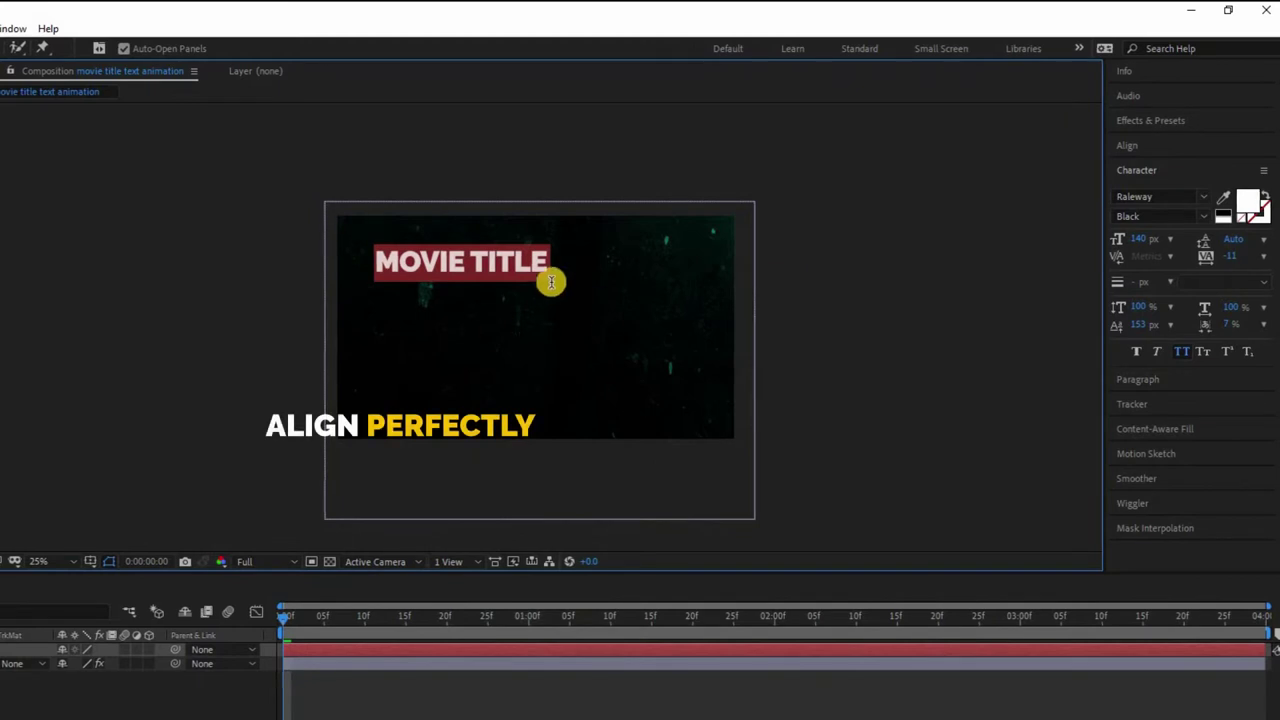
Step: Align the title to the composition's centre and move its anchor point to the text's middle (Ctrl+Alt+Home)
click(1150, 146)
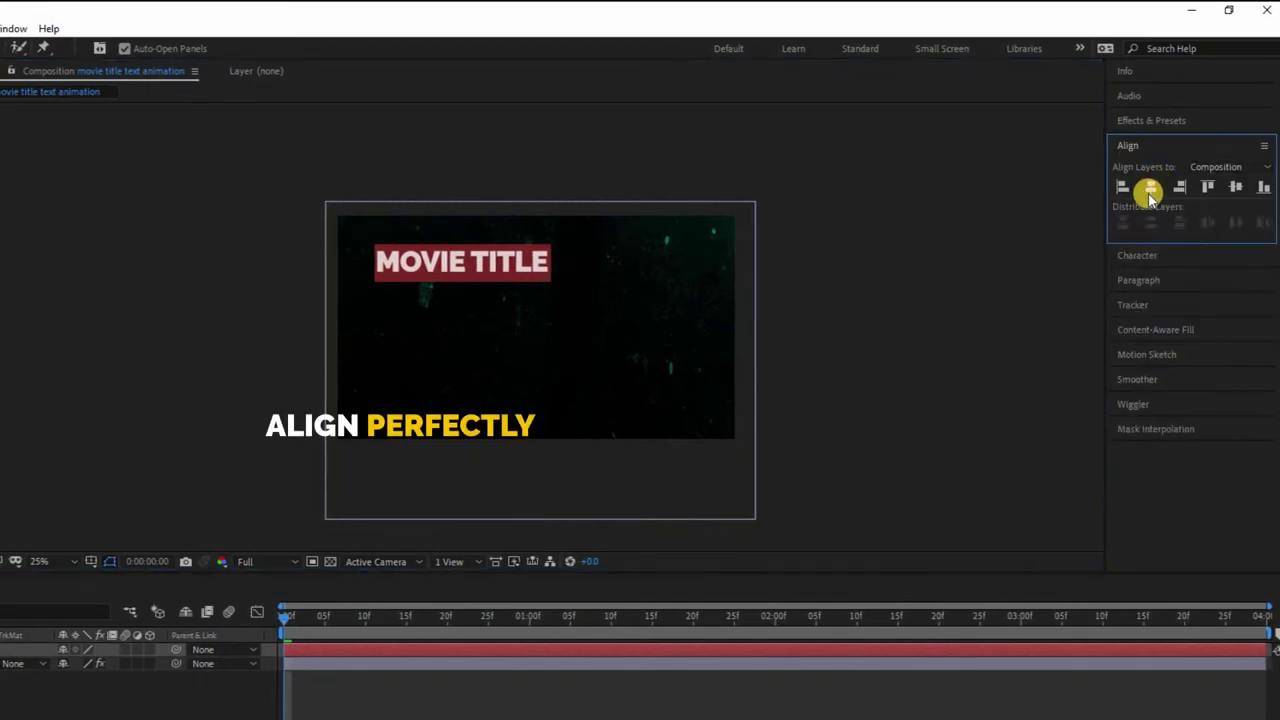
click(1150, 190)
click(1234, 188)
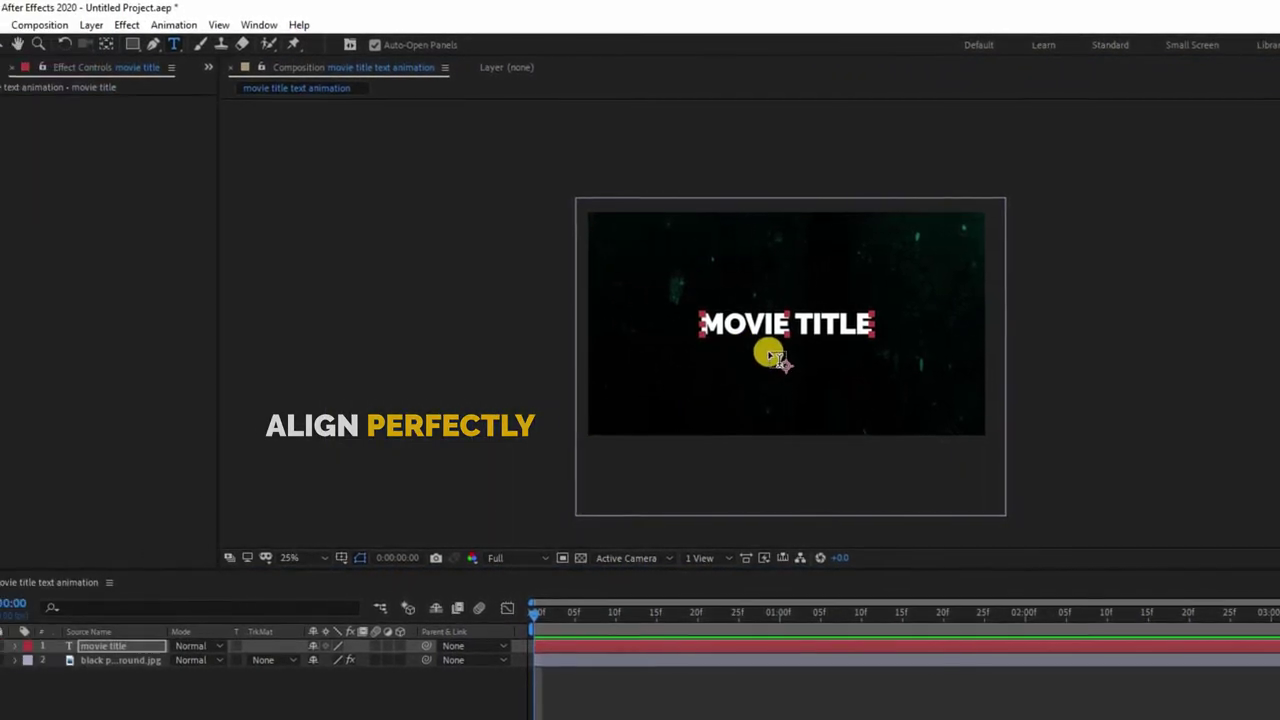
click(130, 44)
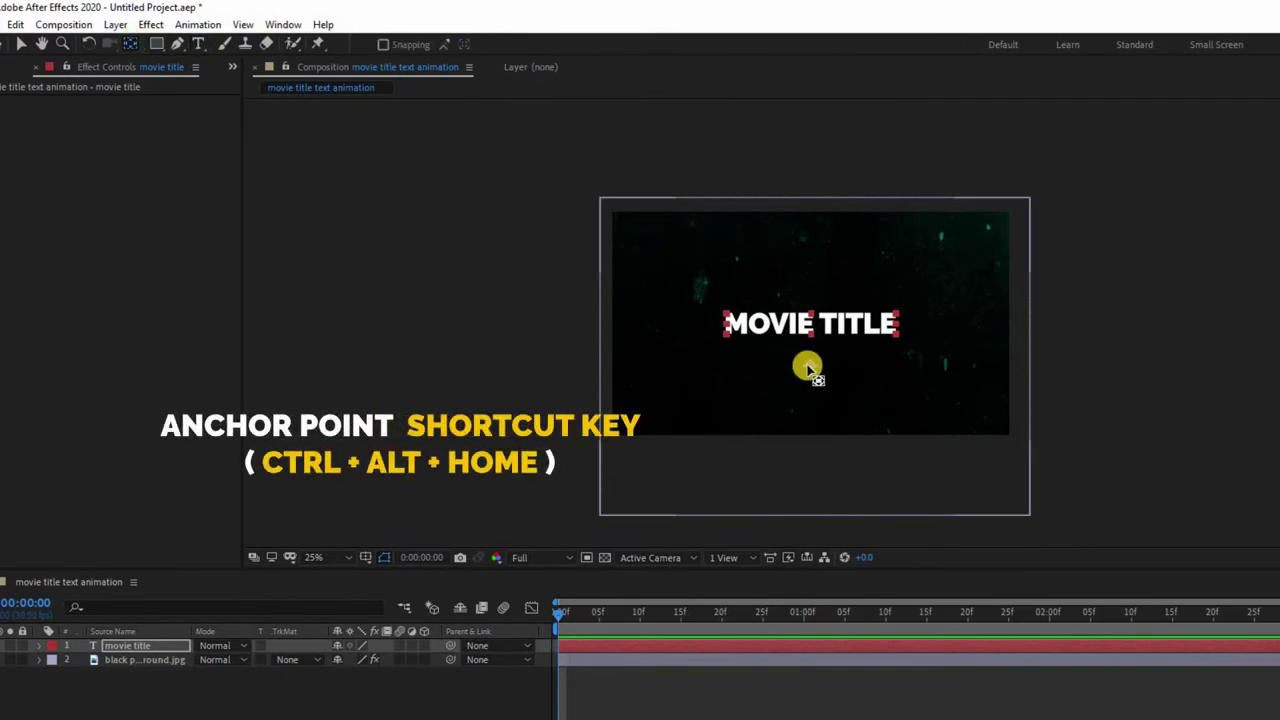
click(808, 368)
key(ctrl+alt+Home)
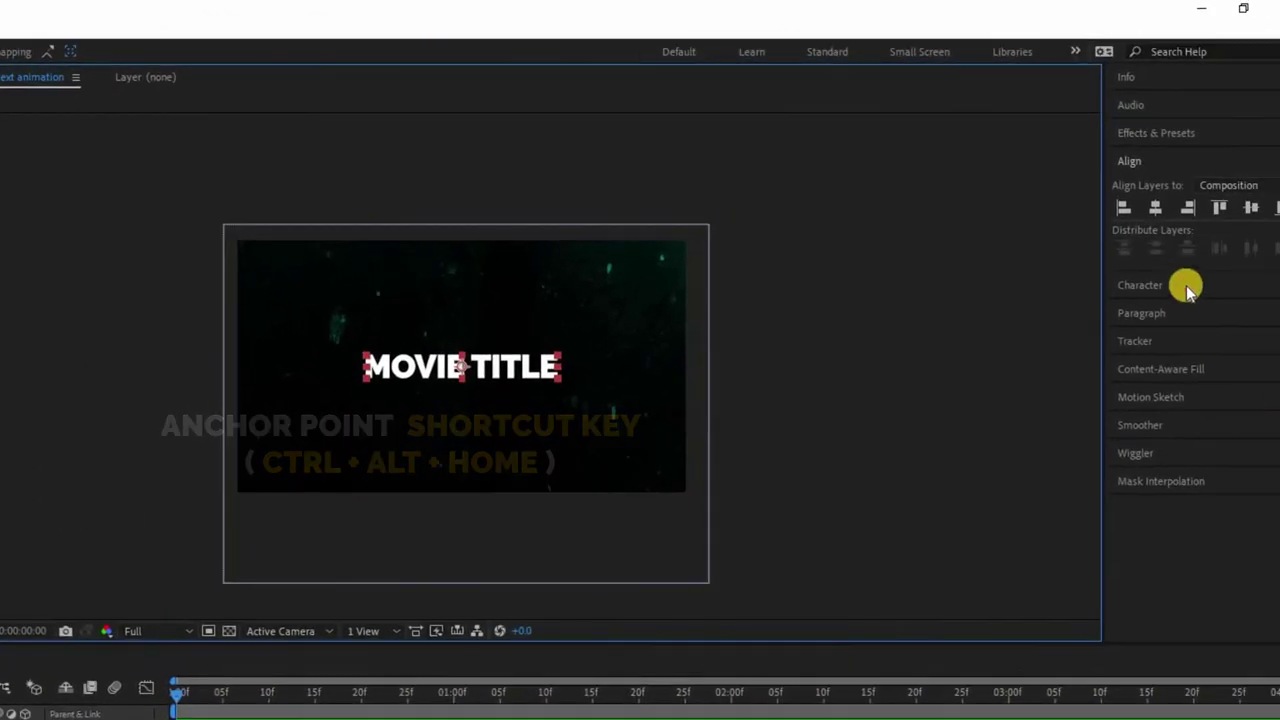
Step: Confirm the title font stays Raleway in the Black weight in the Character panel
click(1186, 285)
click(1140, 218)
click(1215, 218)
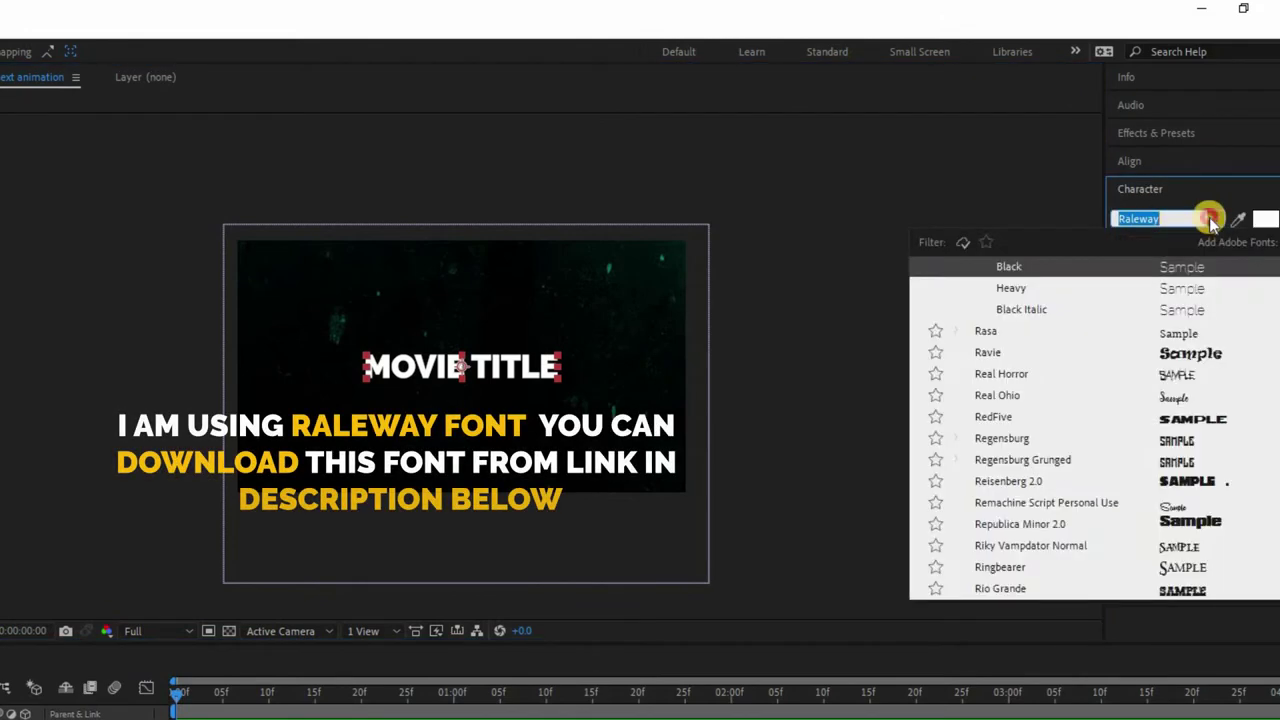
key(Escape)
click(1215, 241)
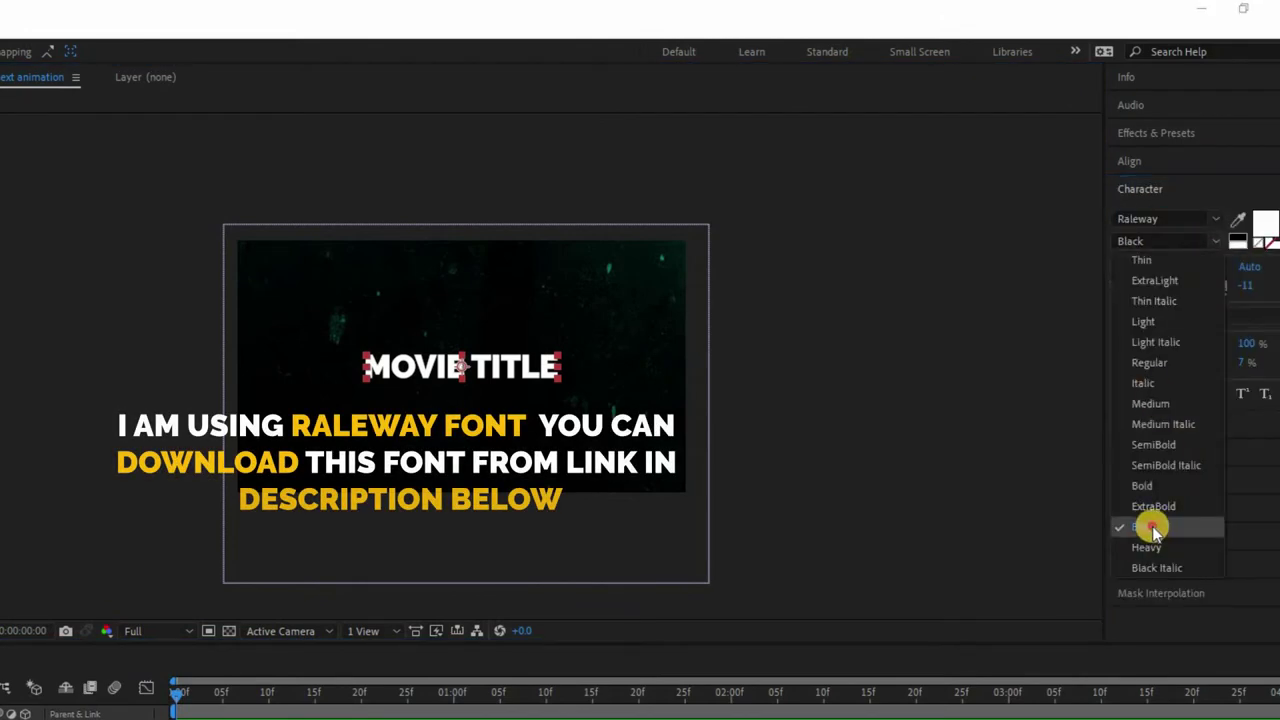
click(1152, 527)
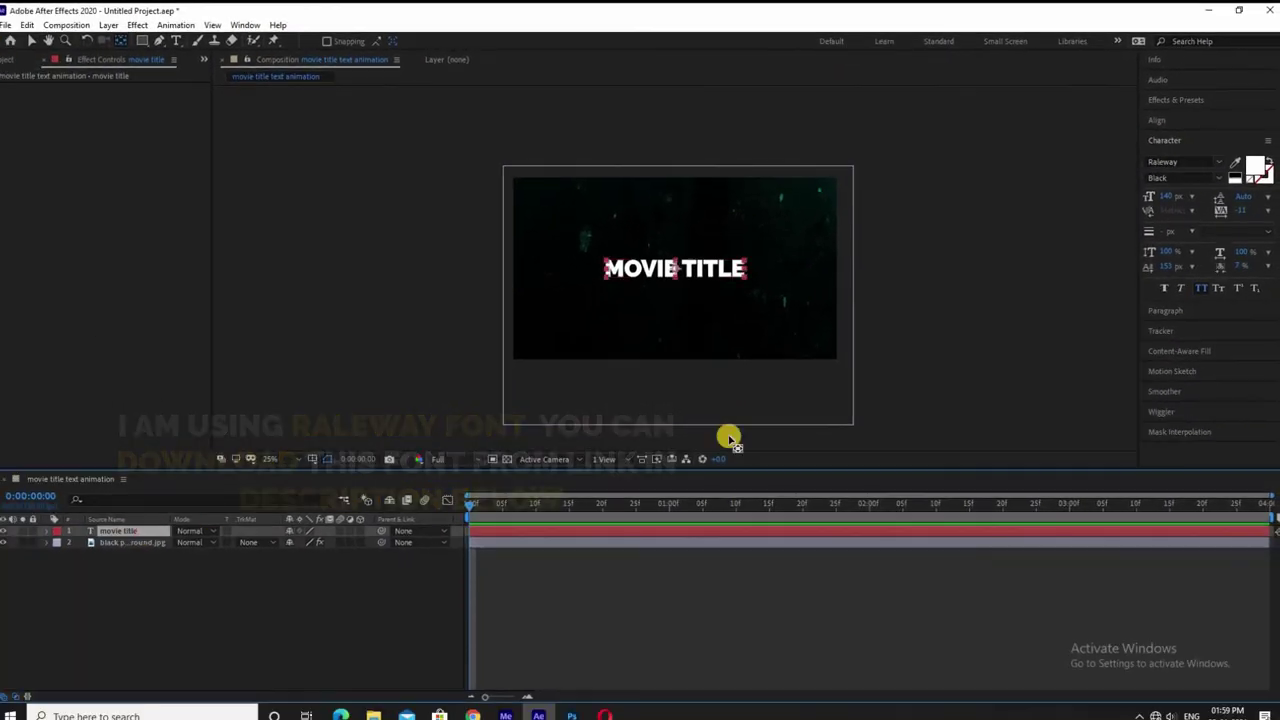
click(1160, 121)
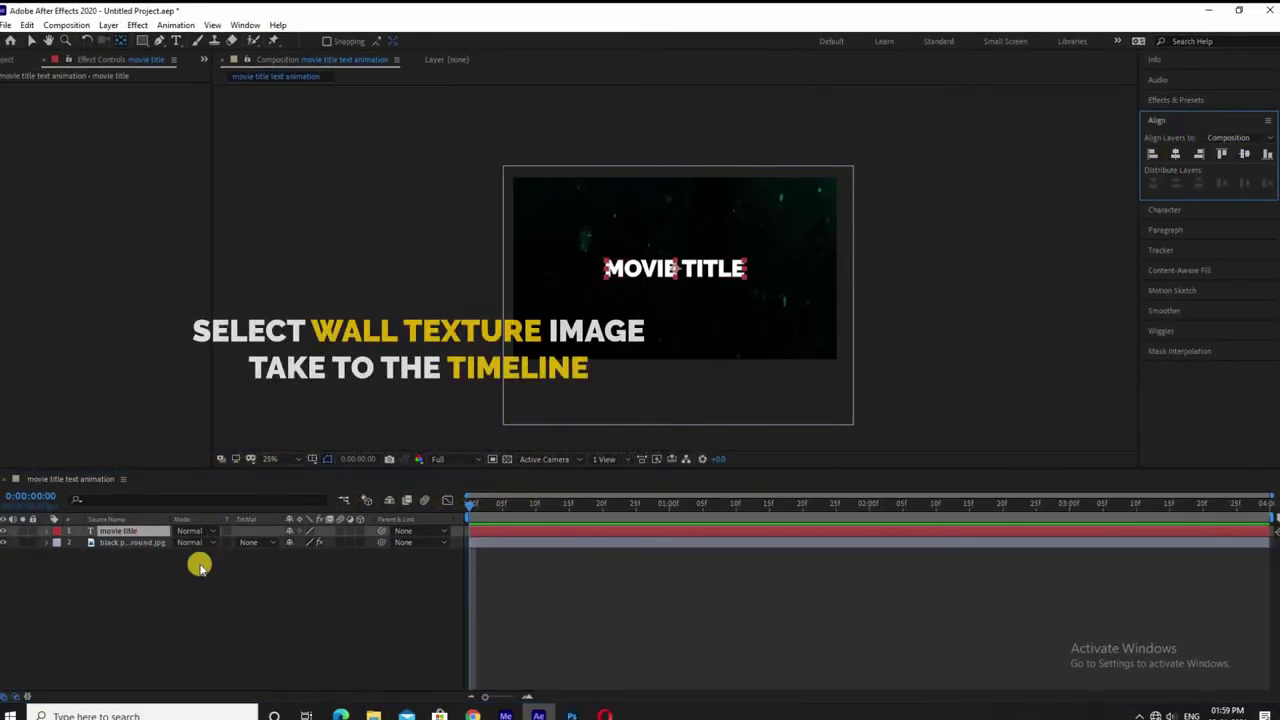
Step: Add wall-texture.jpg from the Project panel as a layer in the composition
click(199, 566)
click(8, 59)
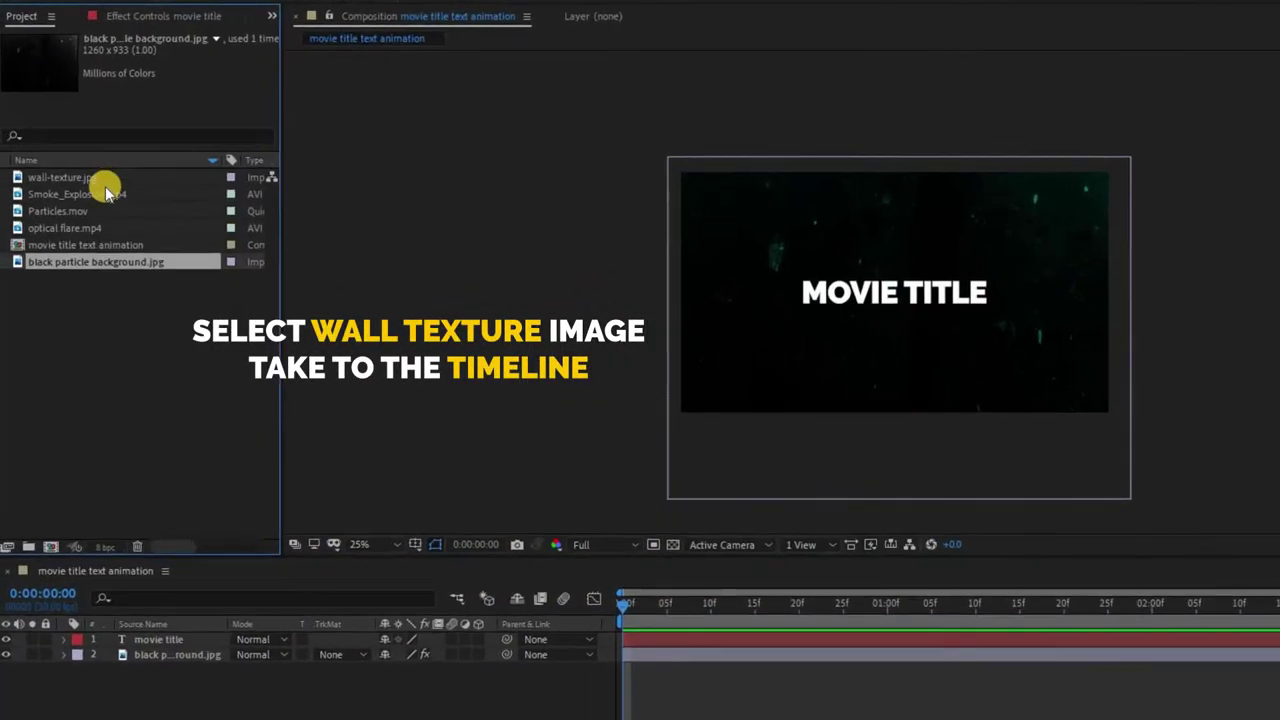
click(90, 179)
drag(143, 181, 196, 719)
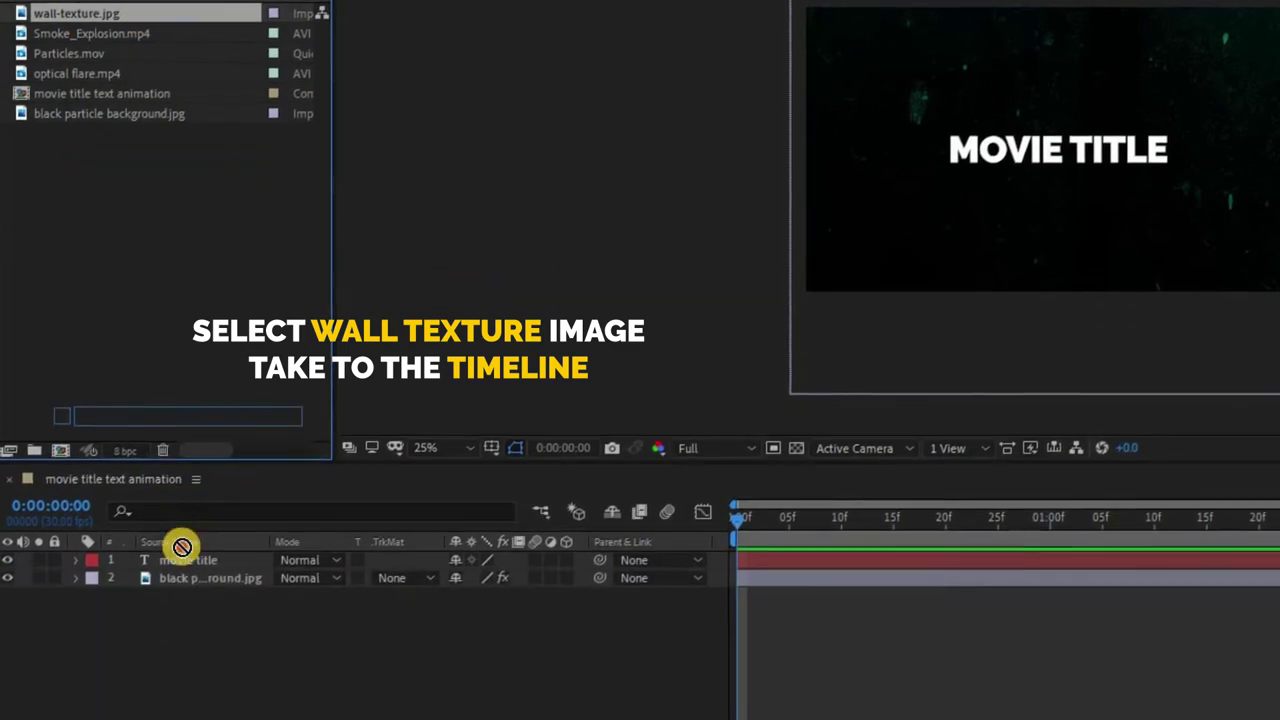
scroll(1062, 10, up, 1)
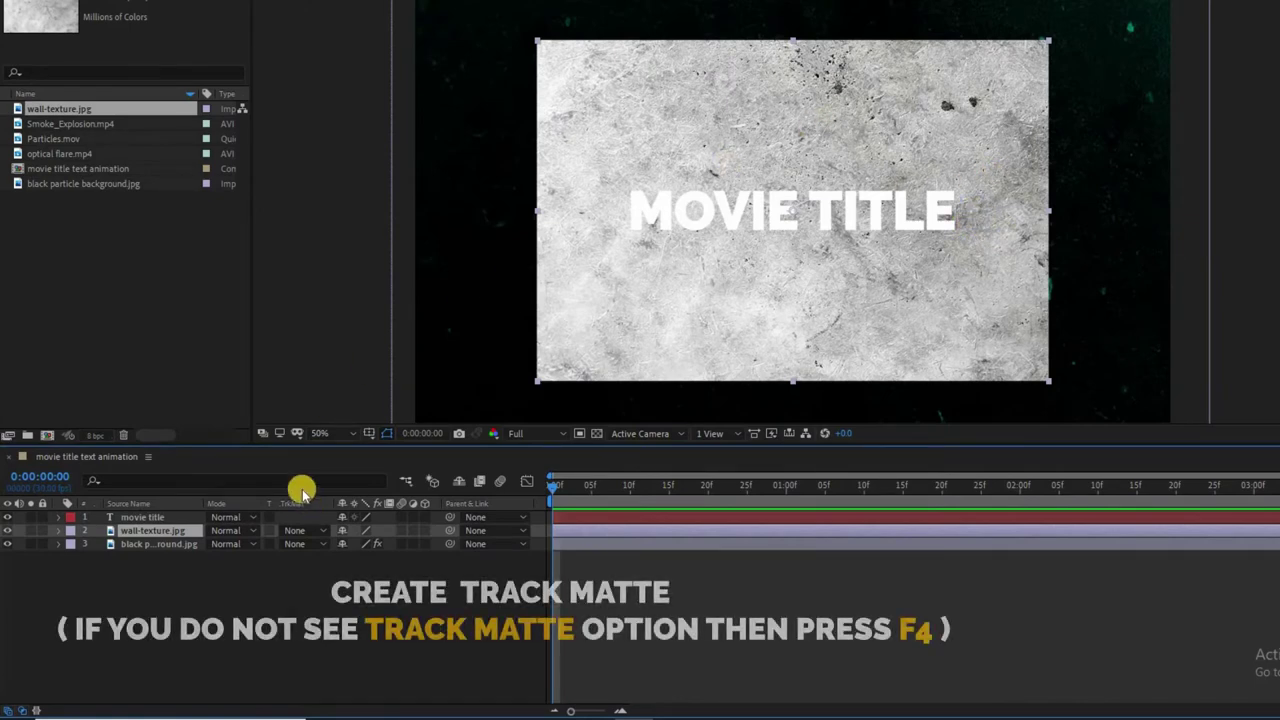
Step: Set wall-texture.jpg's track matte to Alpha Matte using the movie title layer
click(310, 538)
click(336, 566)
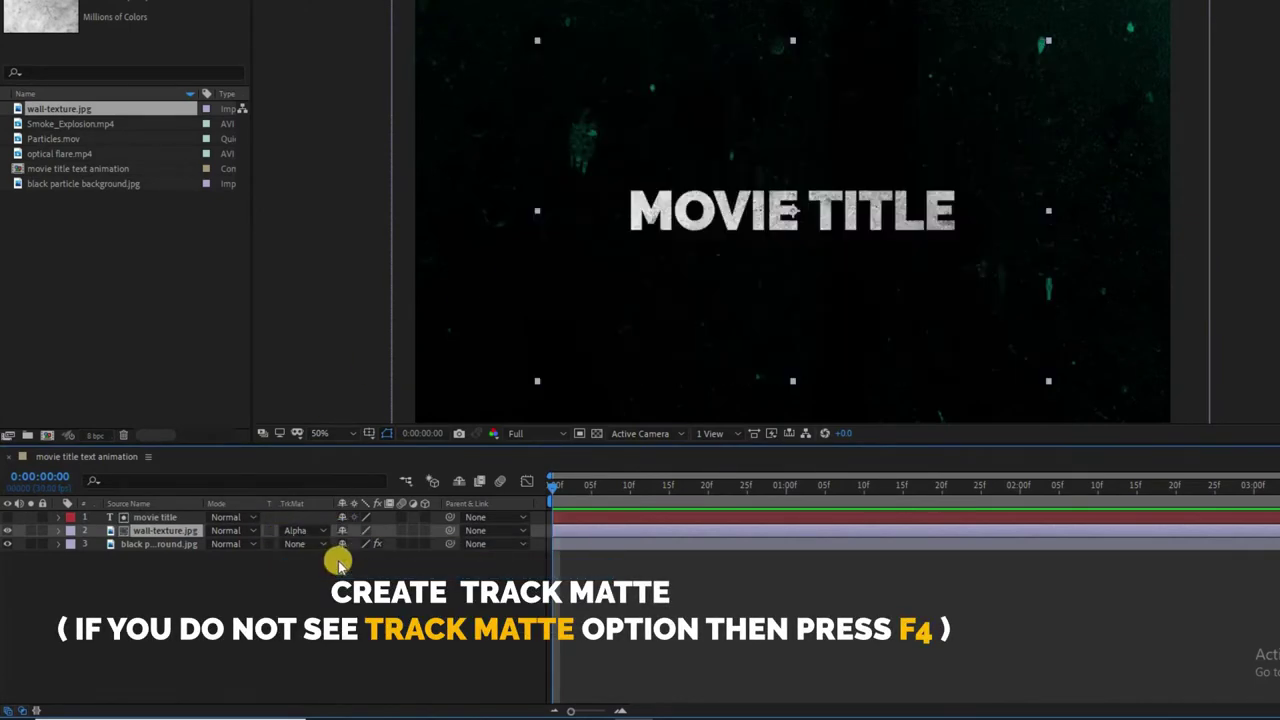
key(ctrl+z)
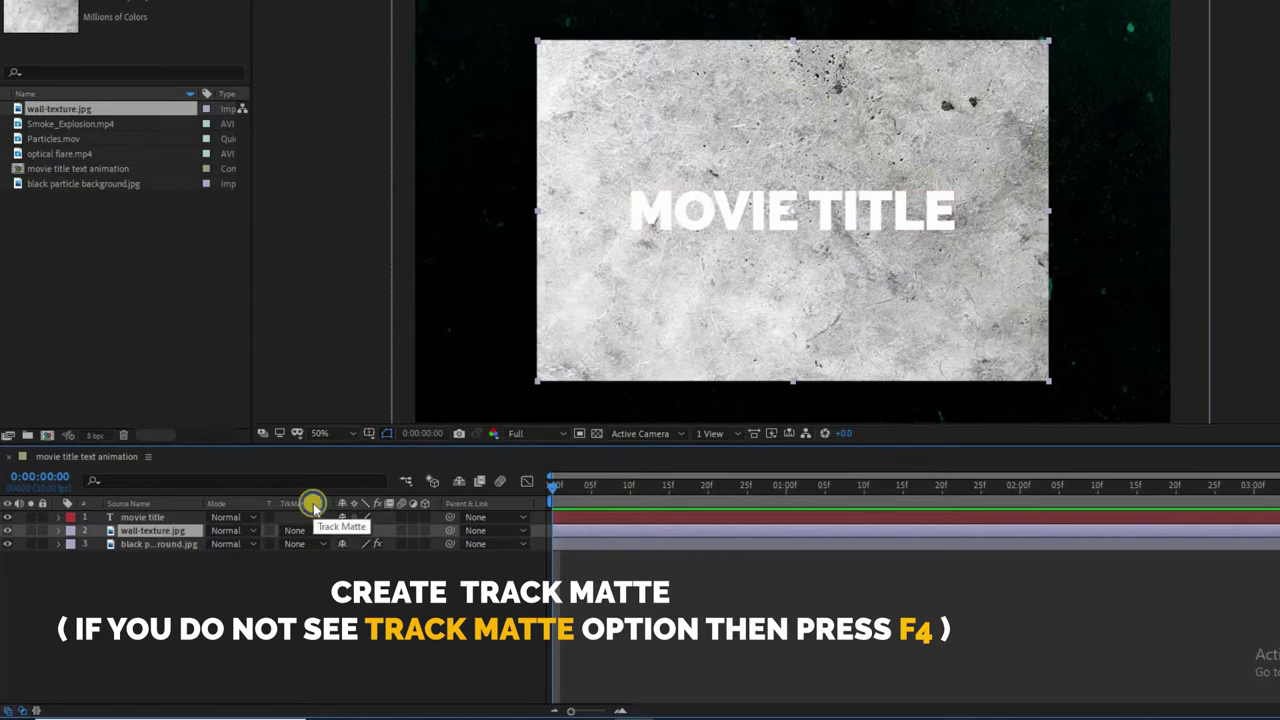
right_click(313, 503)
mouse_move(357, 551)
click(512, 433)
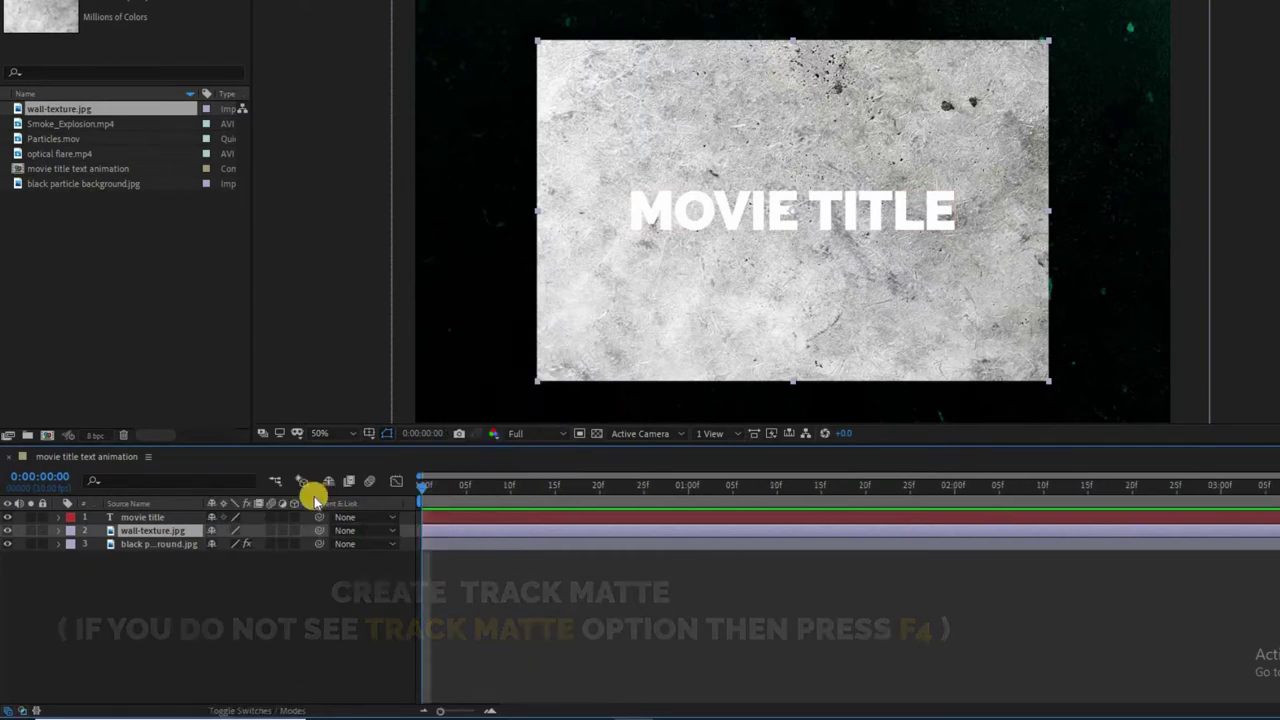
right_click(308, 500)
mouse_move(440, 549)
click(491, 429)
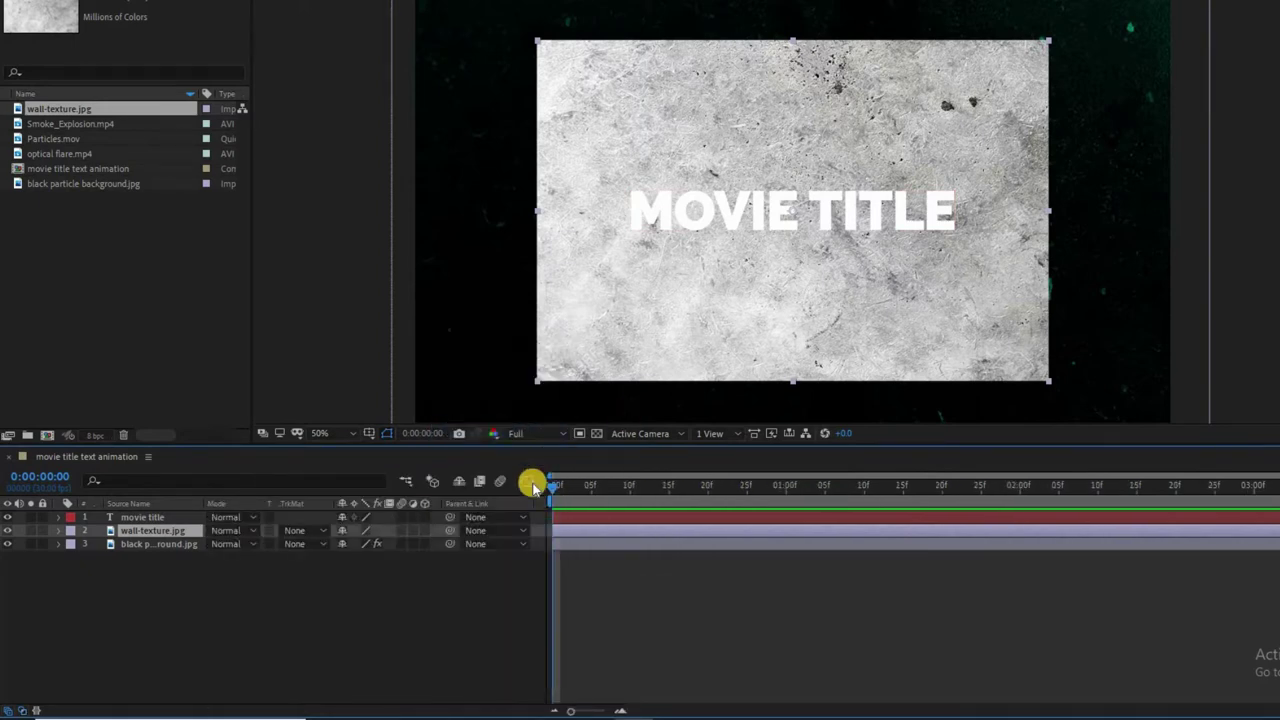
click(304, 534)
click(355, 569)
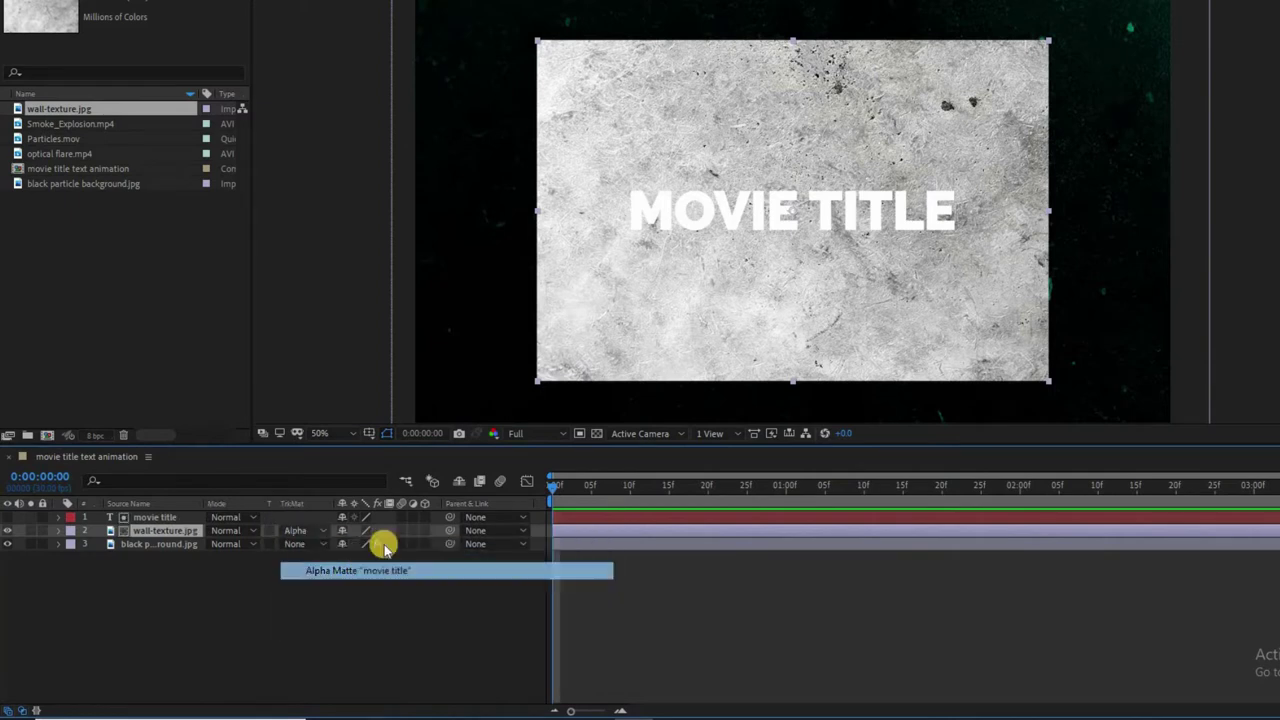
Step: Nudge the texture slightly up and right inside the lettering, then select the movie title layer
drag(720, 228, 727, 212)
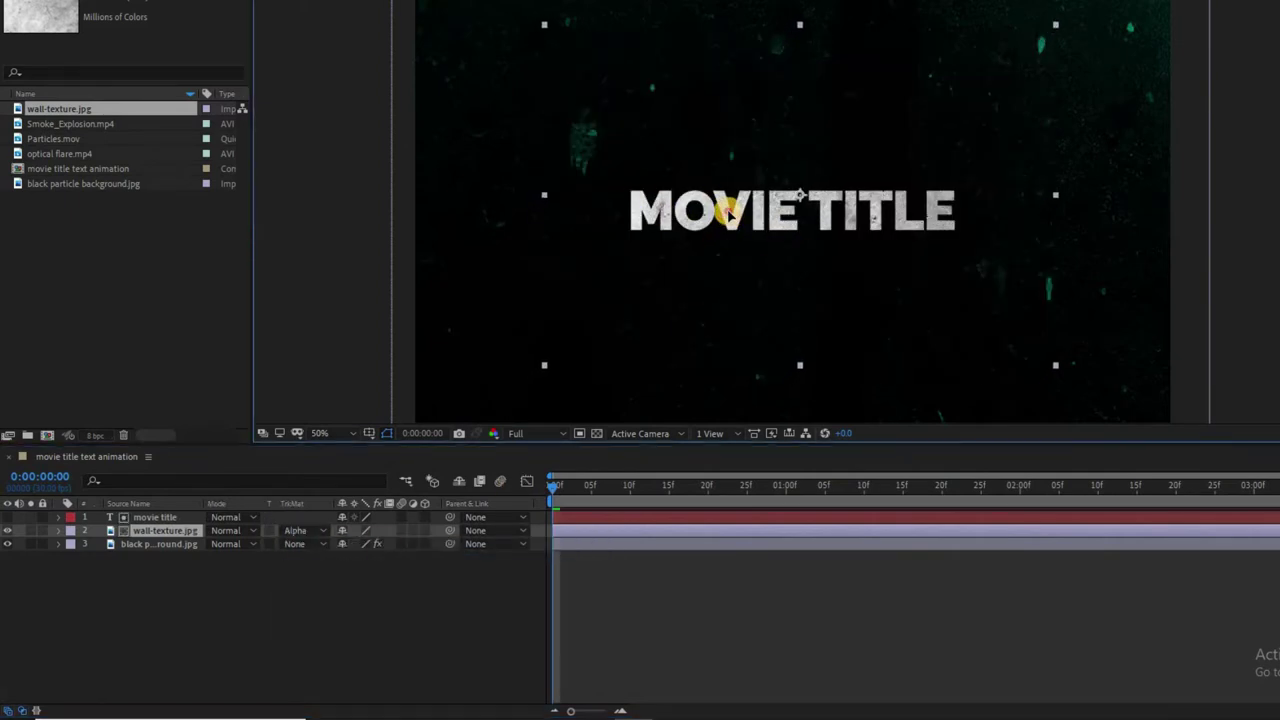
click(855, 232)
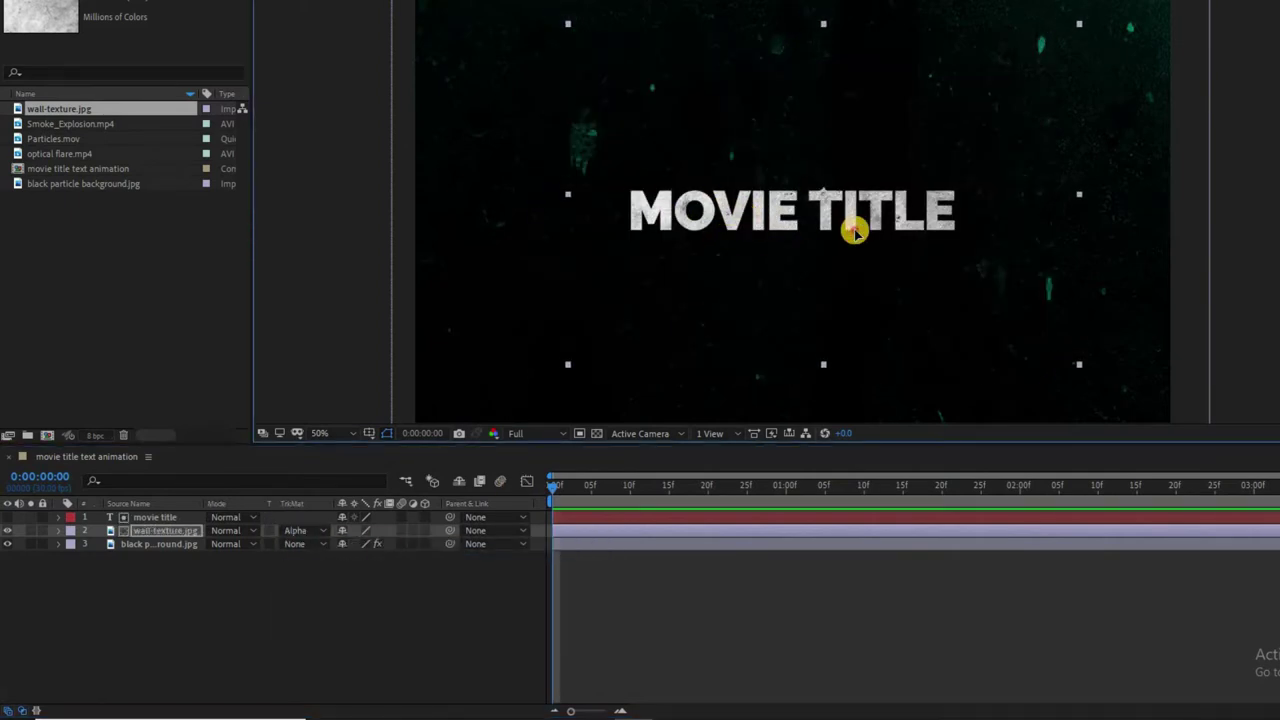
click(188, 566)
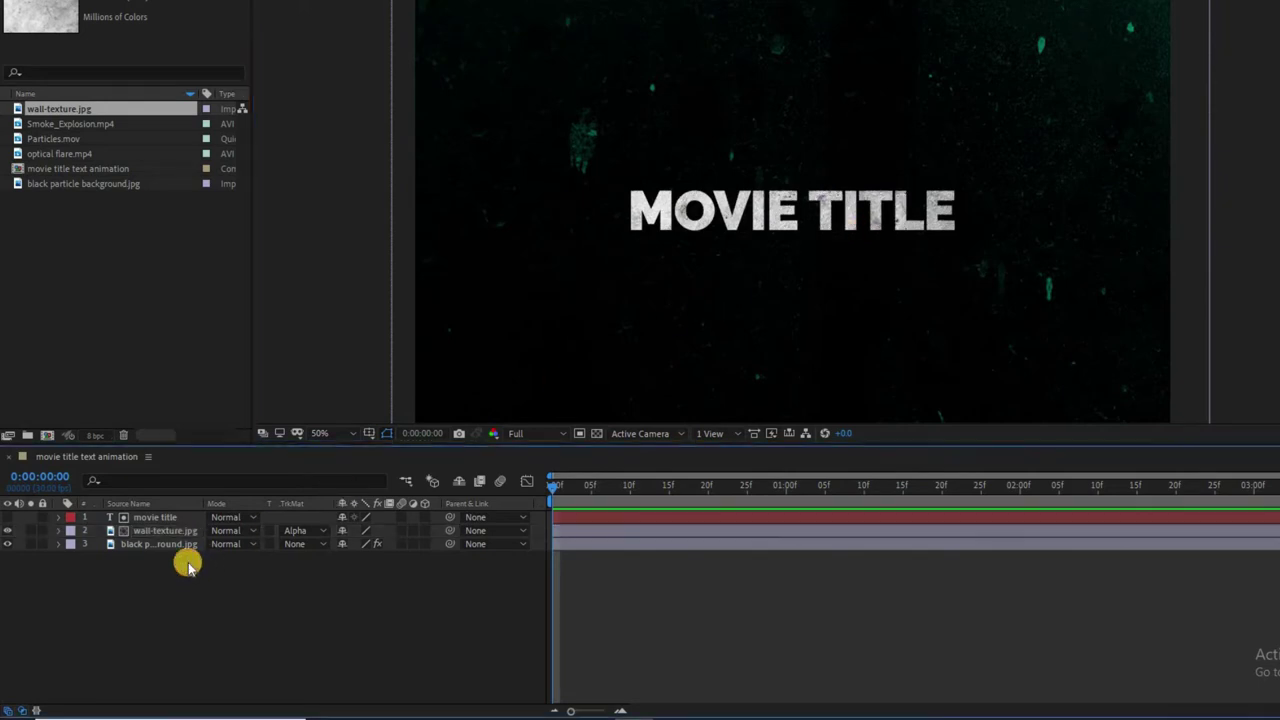
click(174, 532)
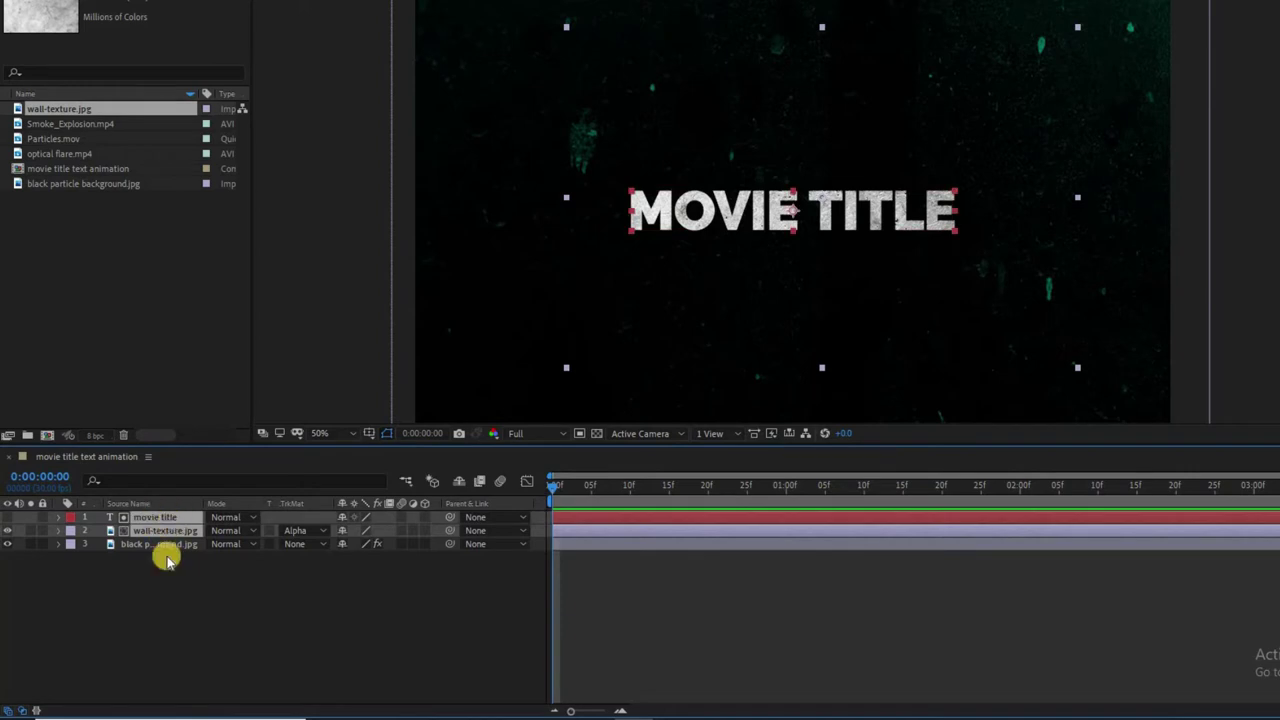
click(140, 516)
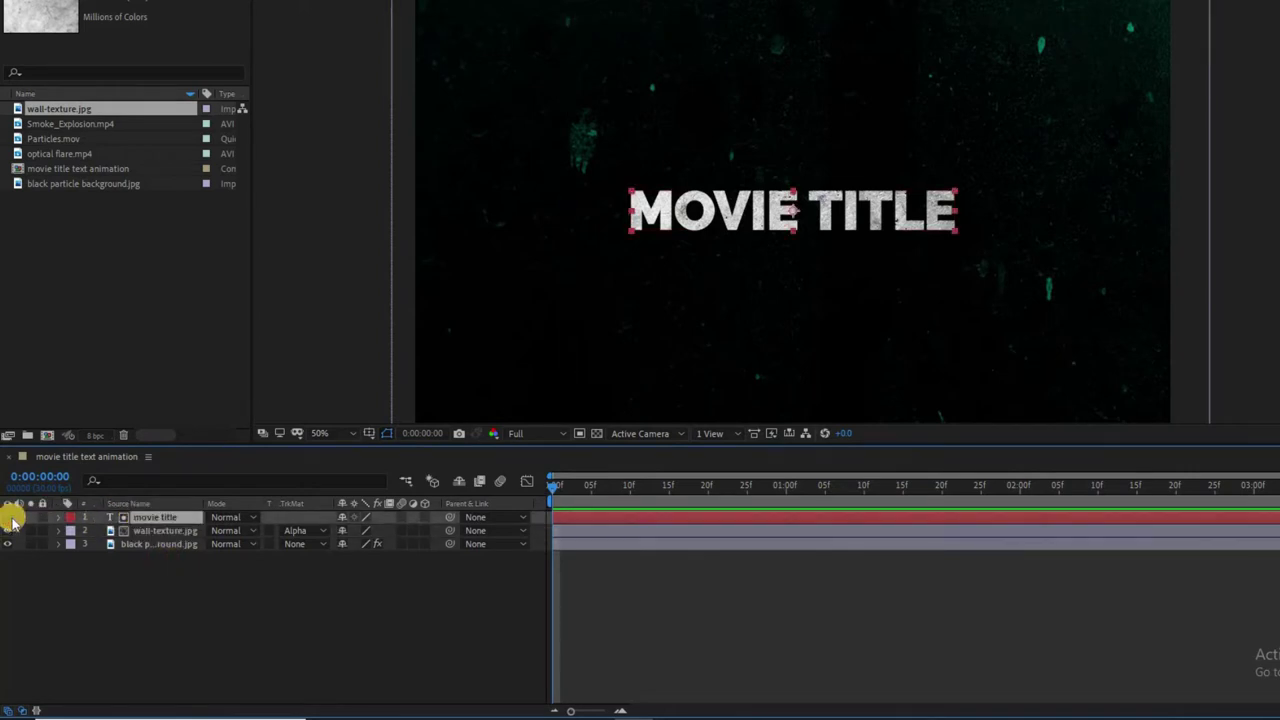
Step: Change the movie title layer's blend mode from Normal to Multiply
click(254, 517)
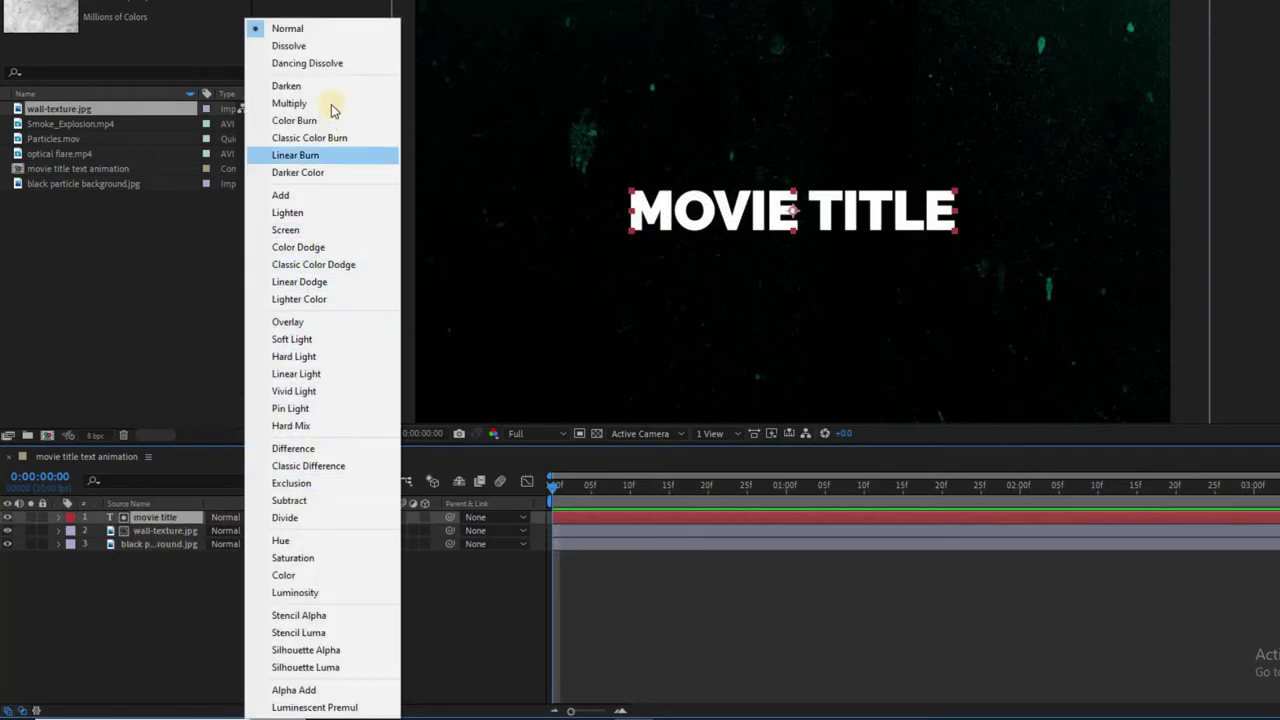
click(332, 107)
scroll(790, 195, up, 2)
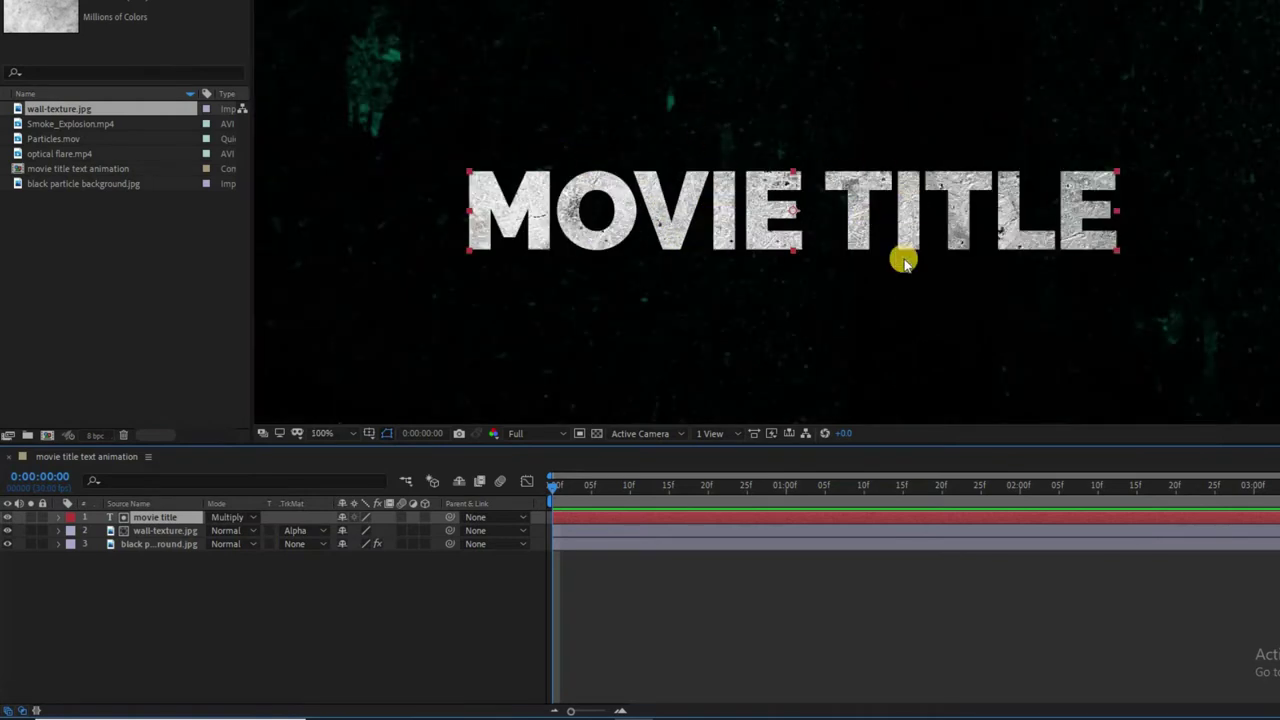
click(165, 531)
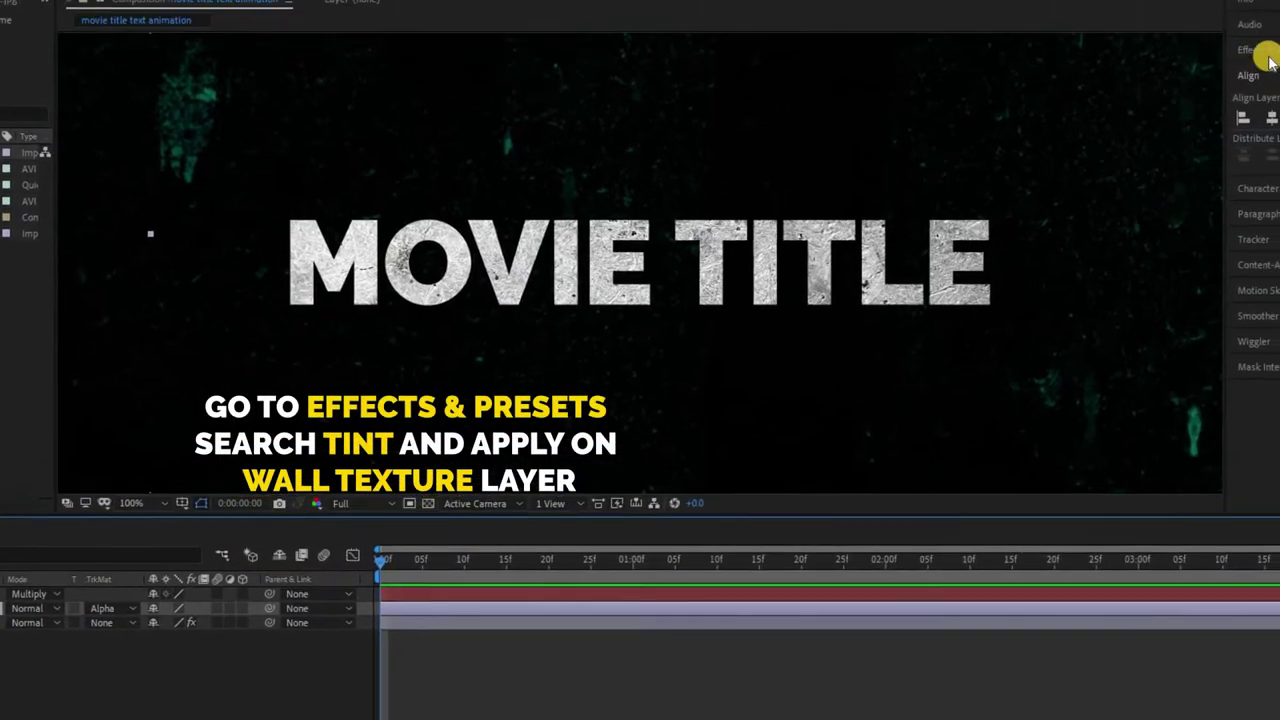
Step: Apply the Tint effect to the wall-texture.jpg layer
click(1268, 62)
click(1122, 118)
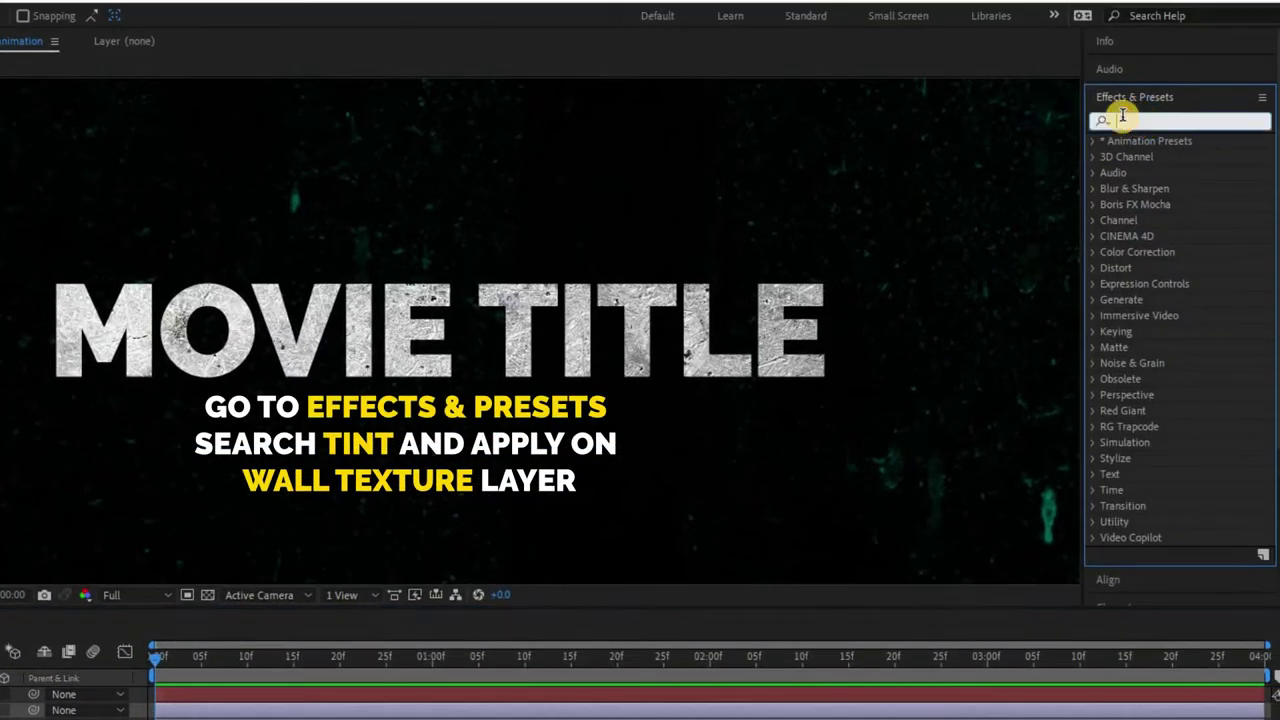
text(tint)
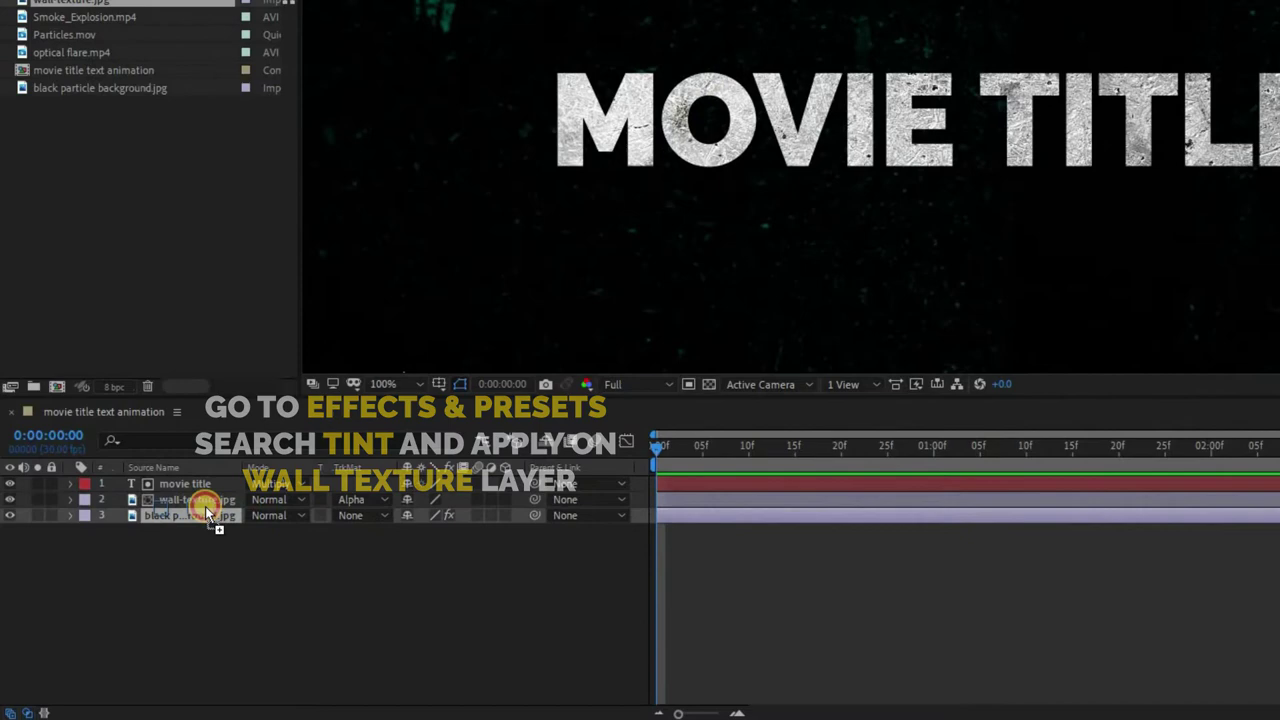
drag(1168, 207, 205, 506)
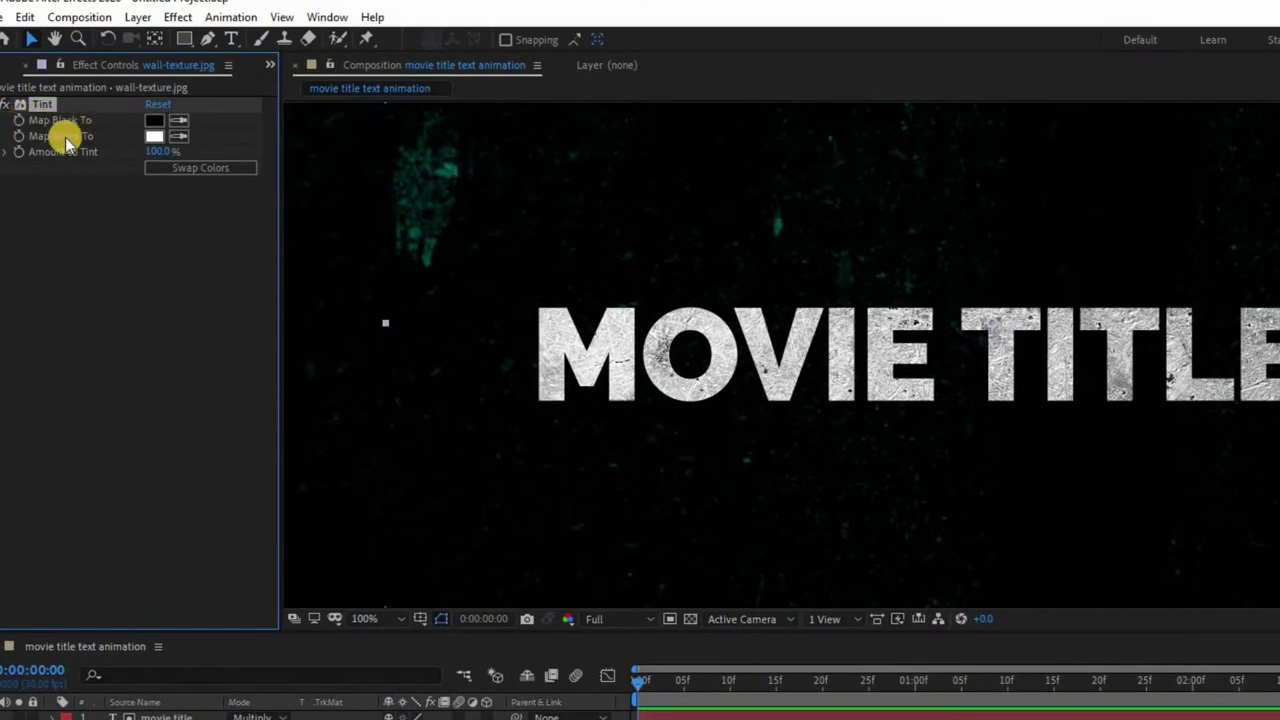
Step: Set the Tint's Map White To a warm cream (around FFEACC), then adjust it slightly warmer
click(155, 138)
drag(500, 468, 505, 500)
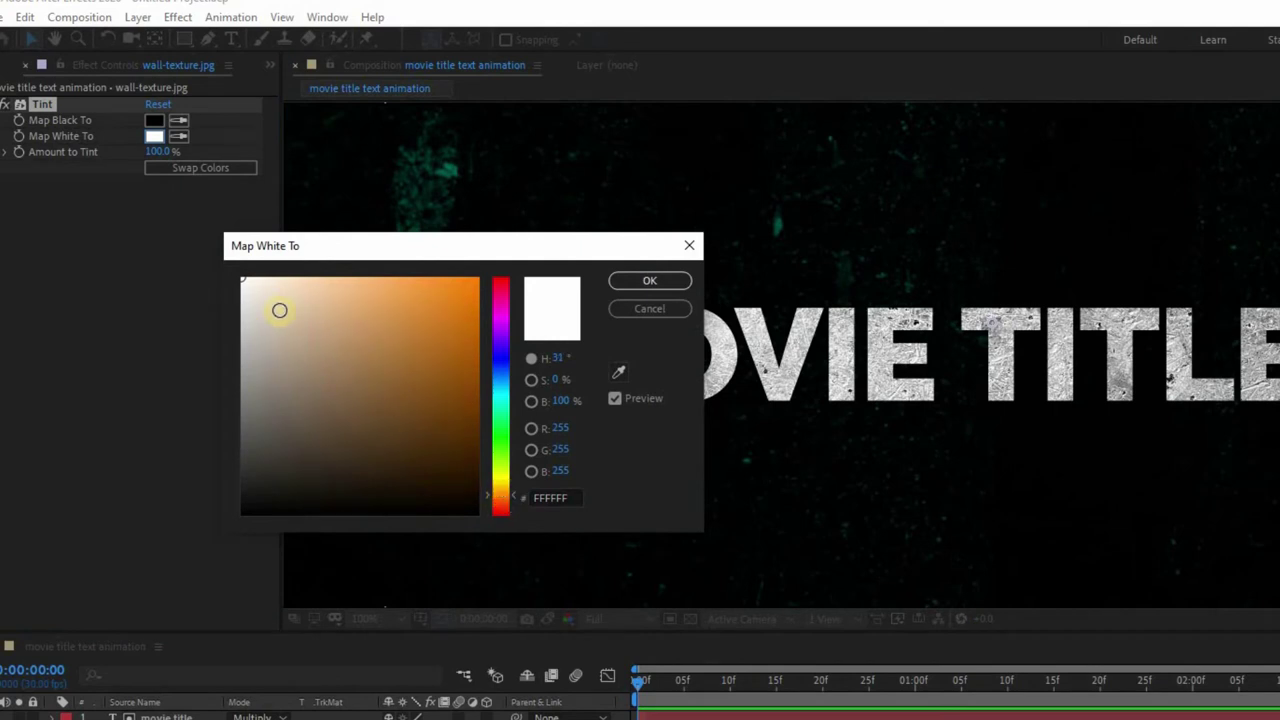
click(281, 277)
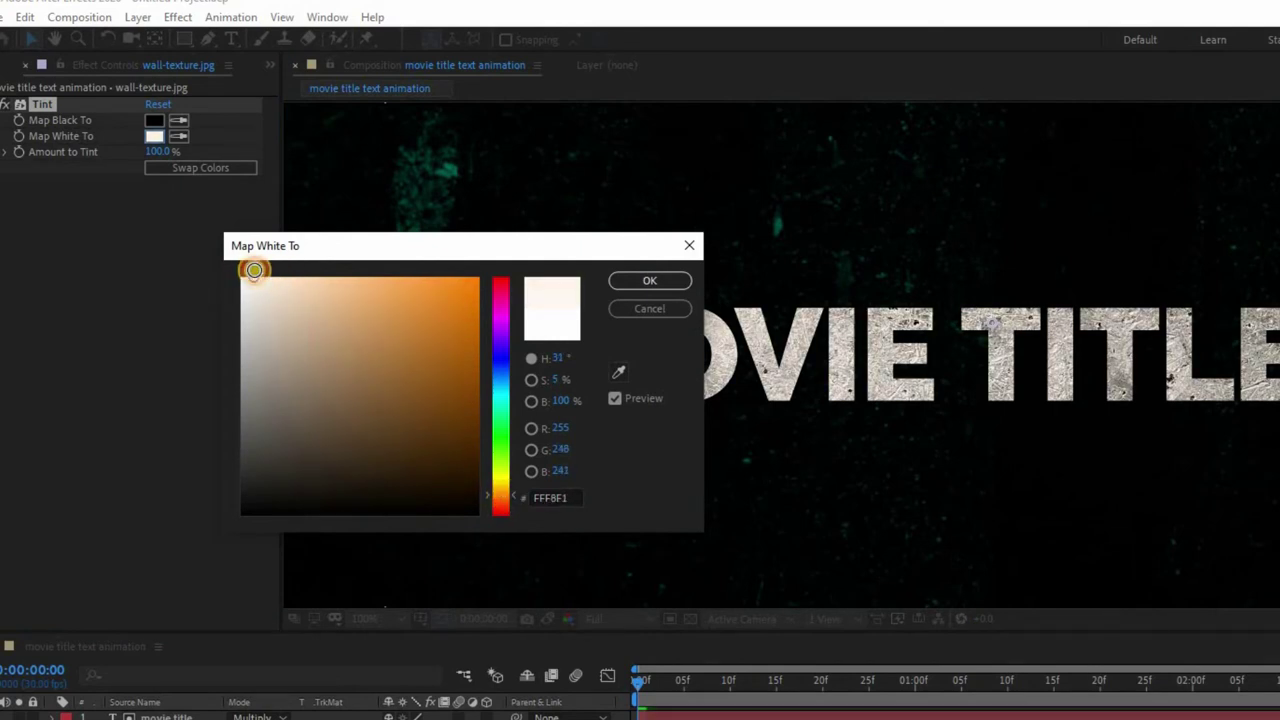
drag(503, 500, 503, 485)
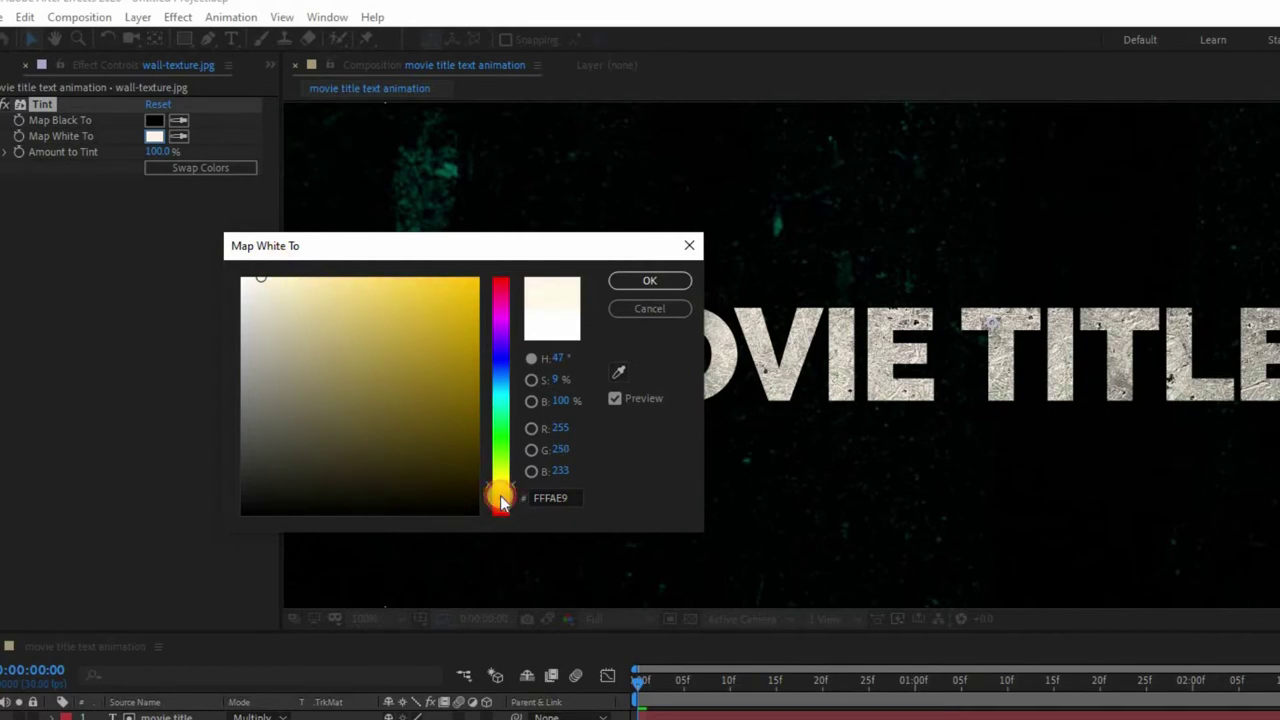
click(502, 499)
drag(262, 285, 252, 279)
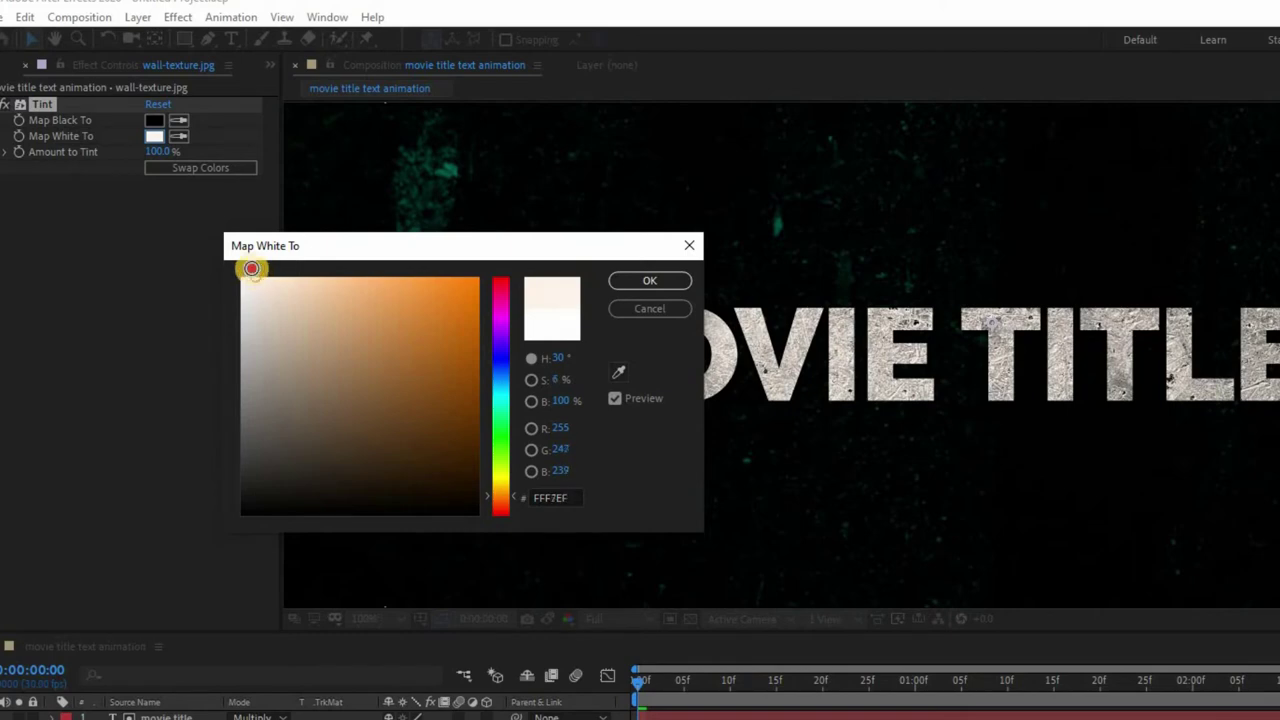
click(651, 282)
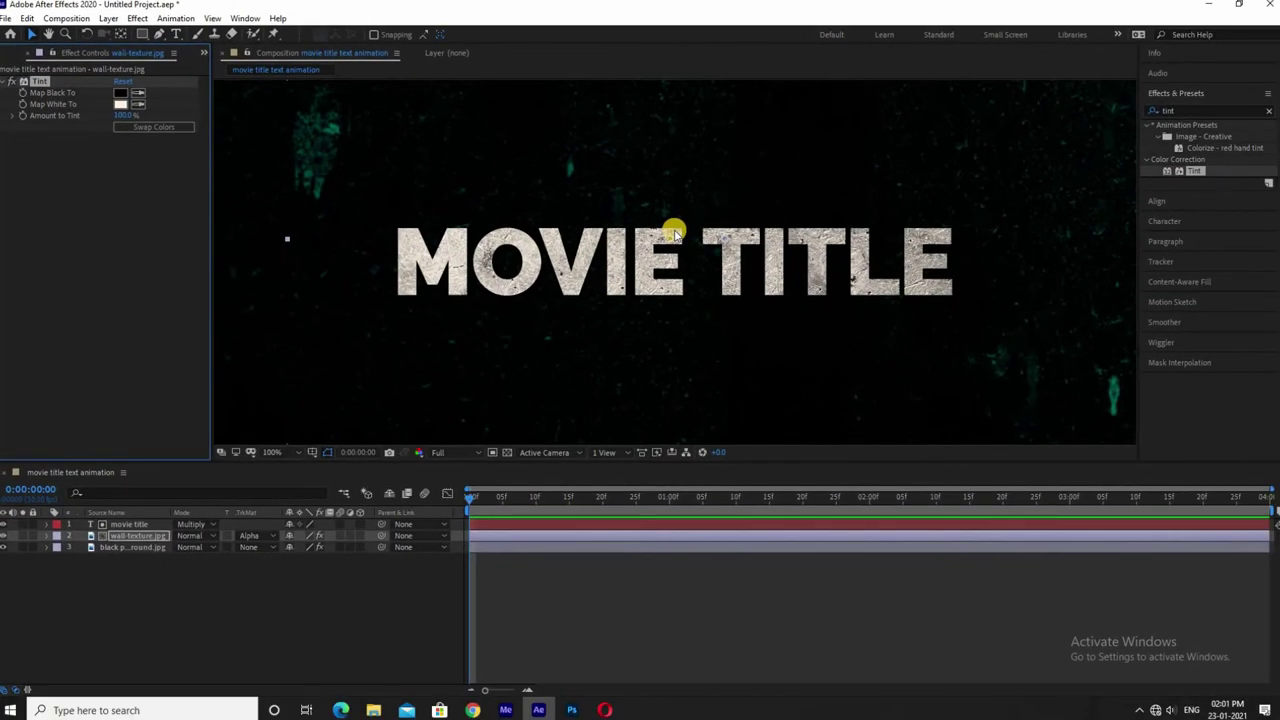
key(comma)
key(comma)
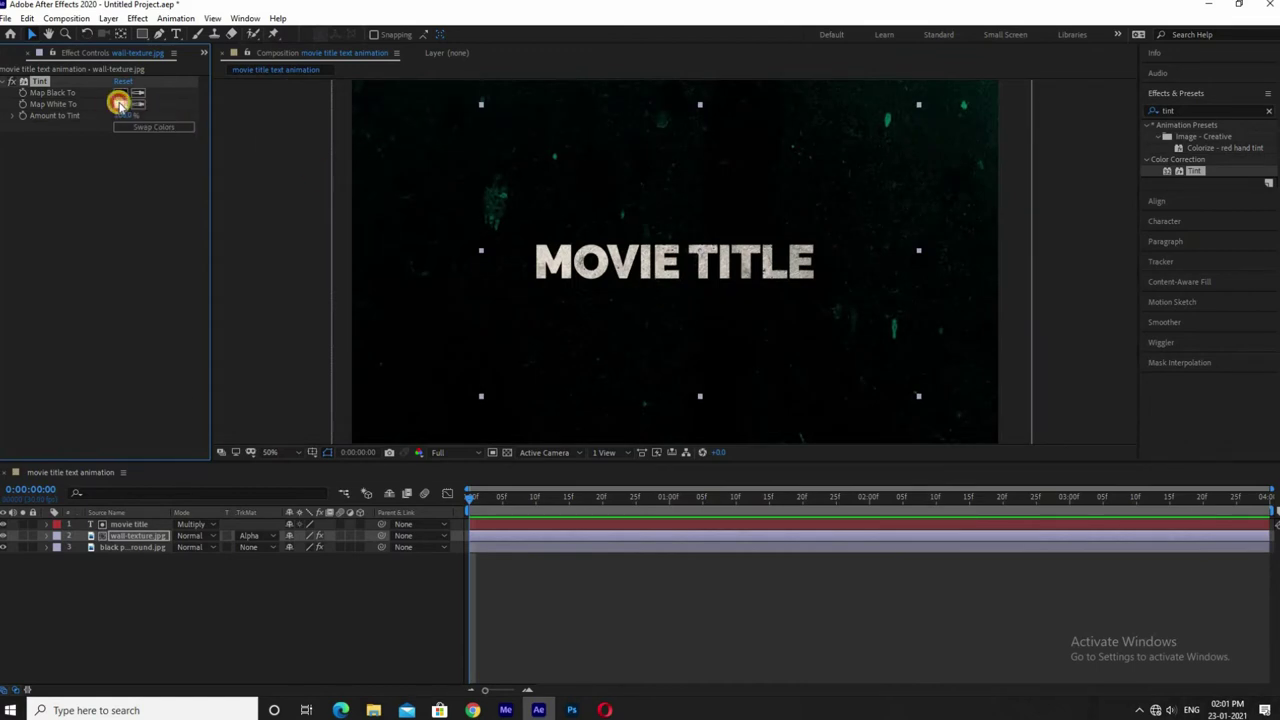
click(120, 104)
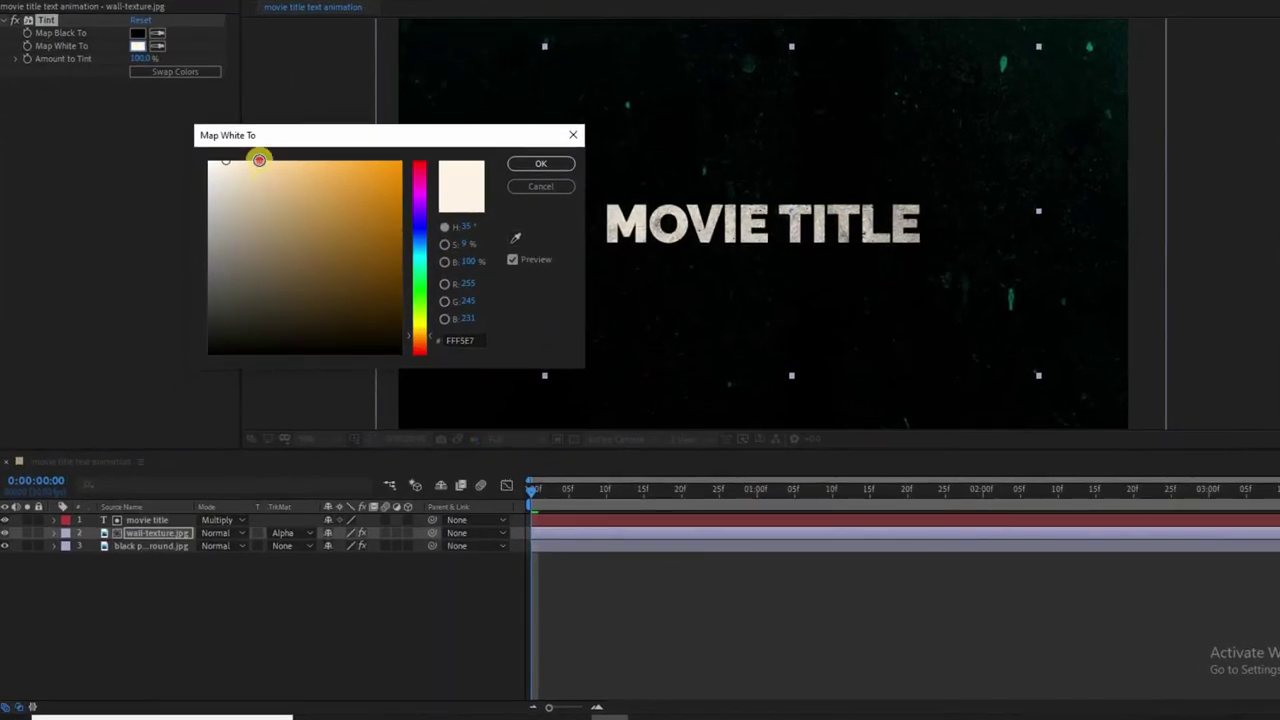
click(222, 207)
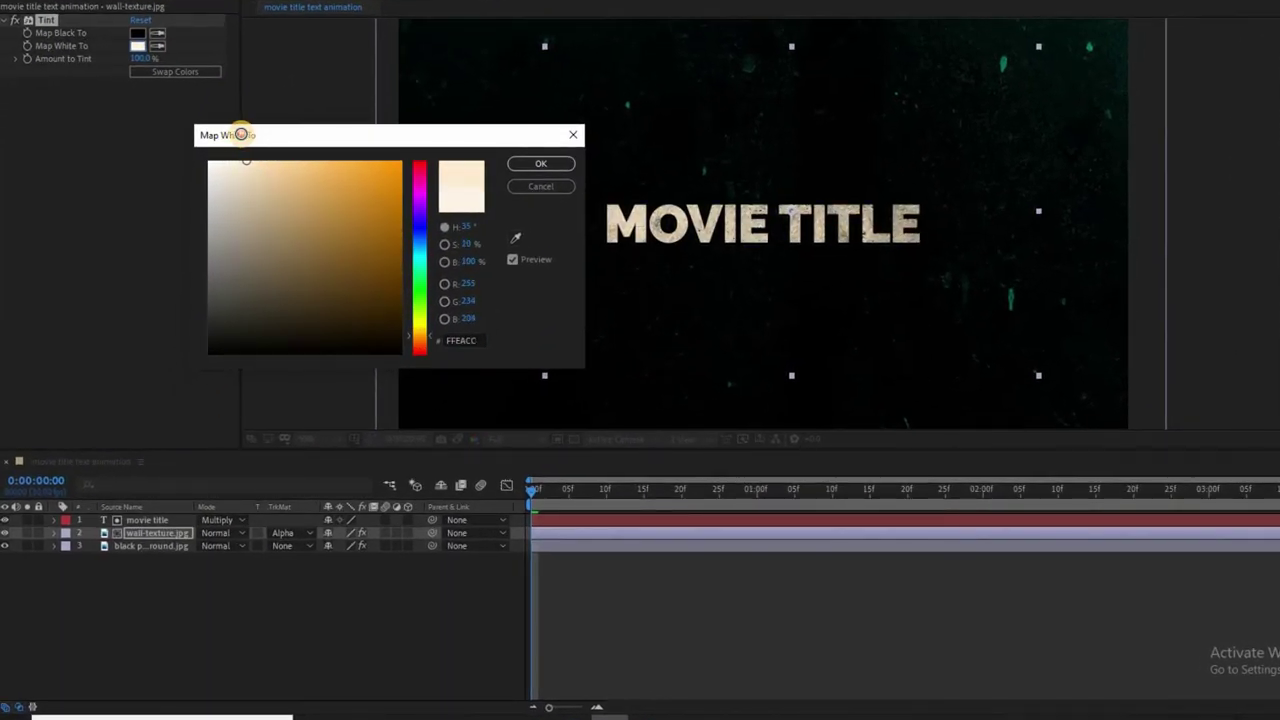
click(541, 163)
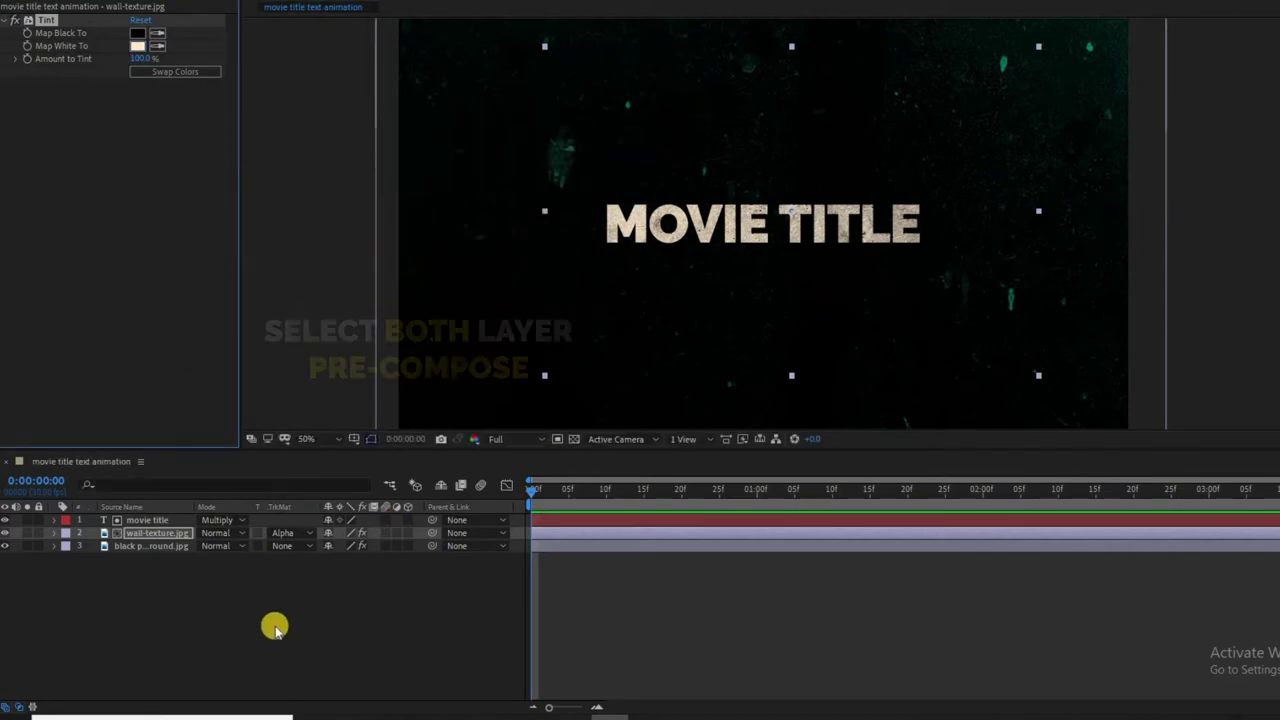
Step: Pre-compose the movie title and wall-texture layers into 'text comp', moving all attributes
click(141, 533)
shift+click(141, 521)
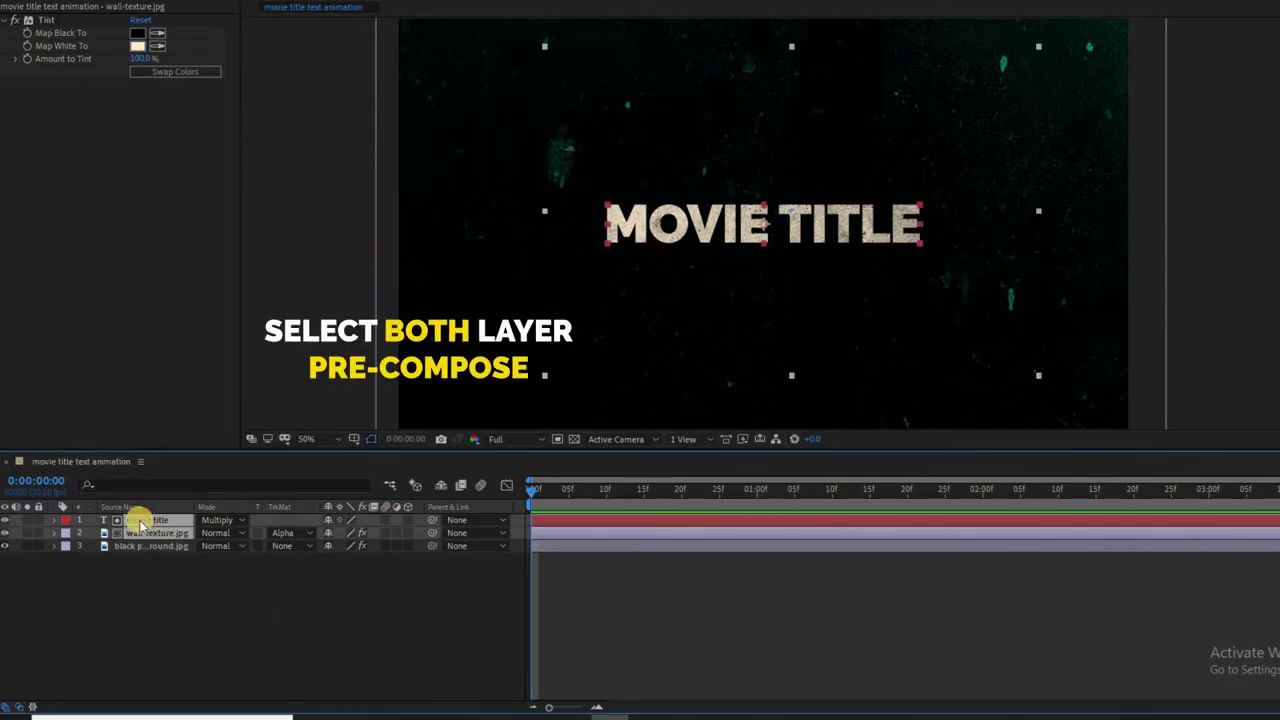
right_click(152, 520)
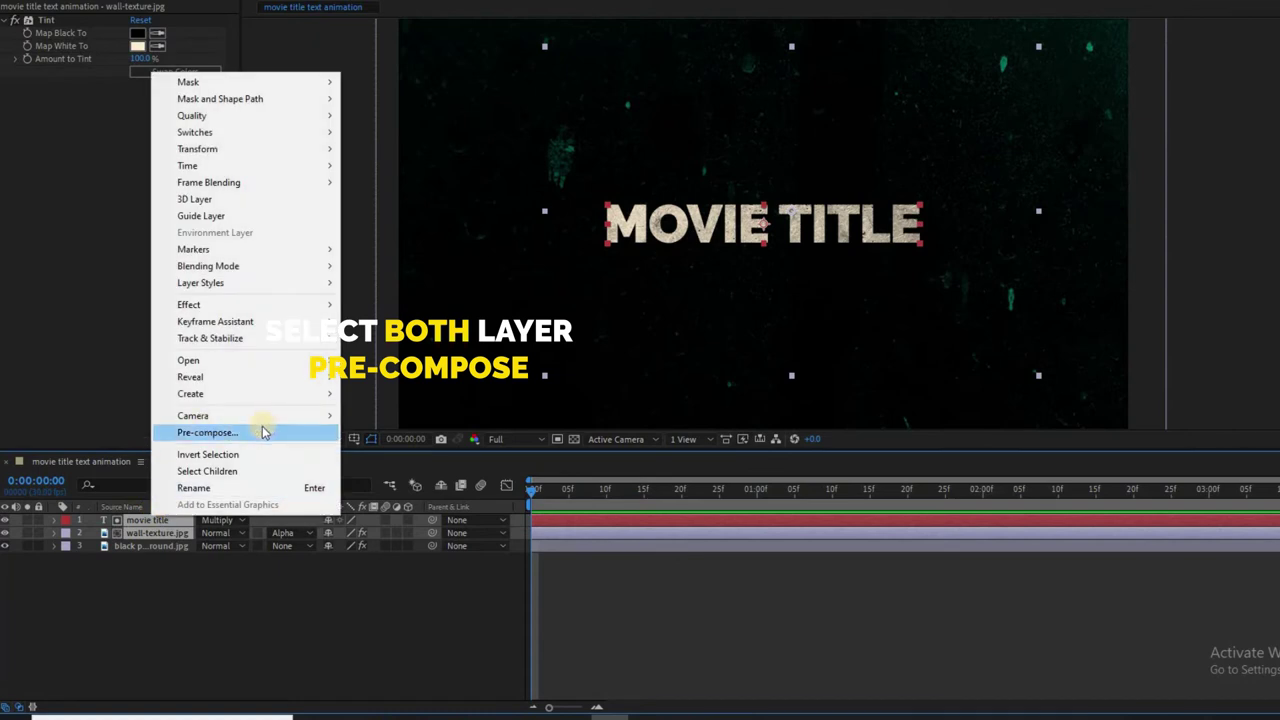
click(246, 443)
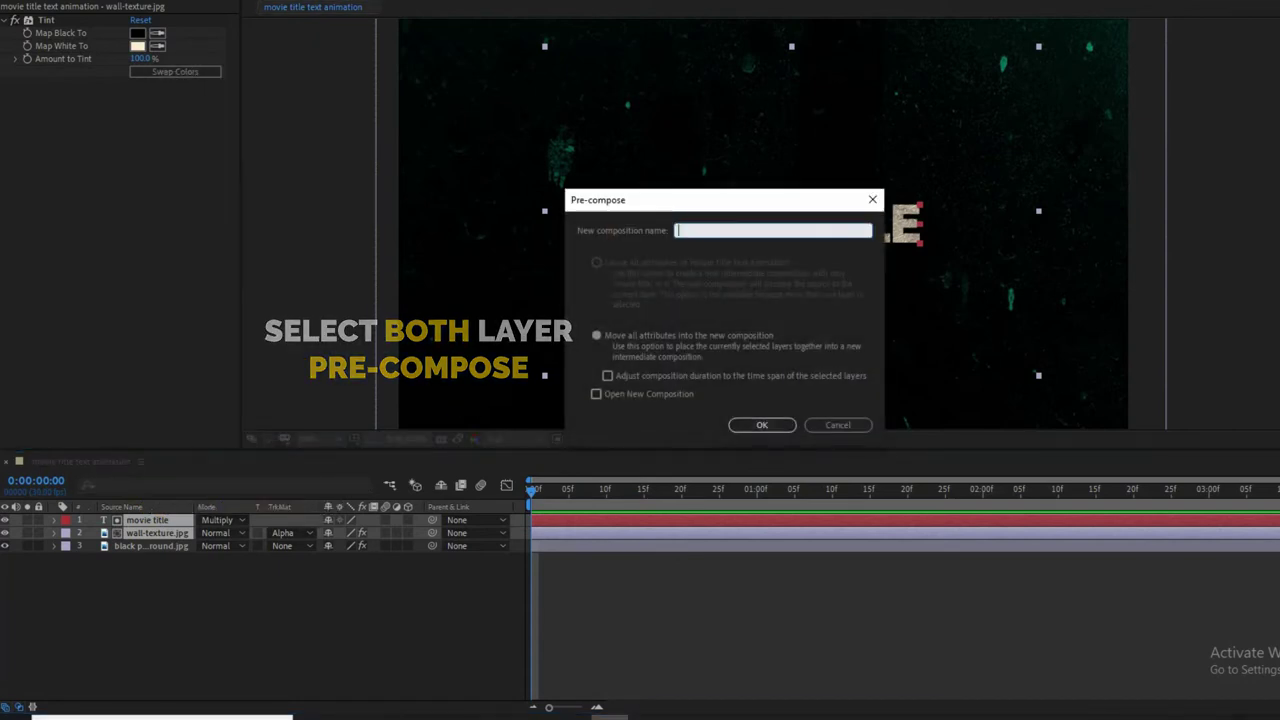
text(text comp)
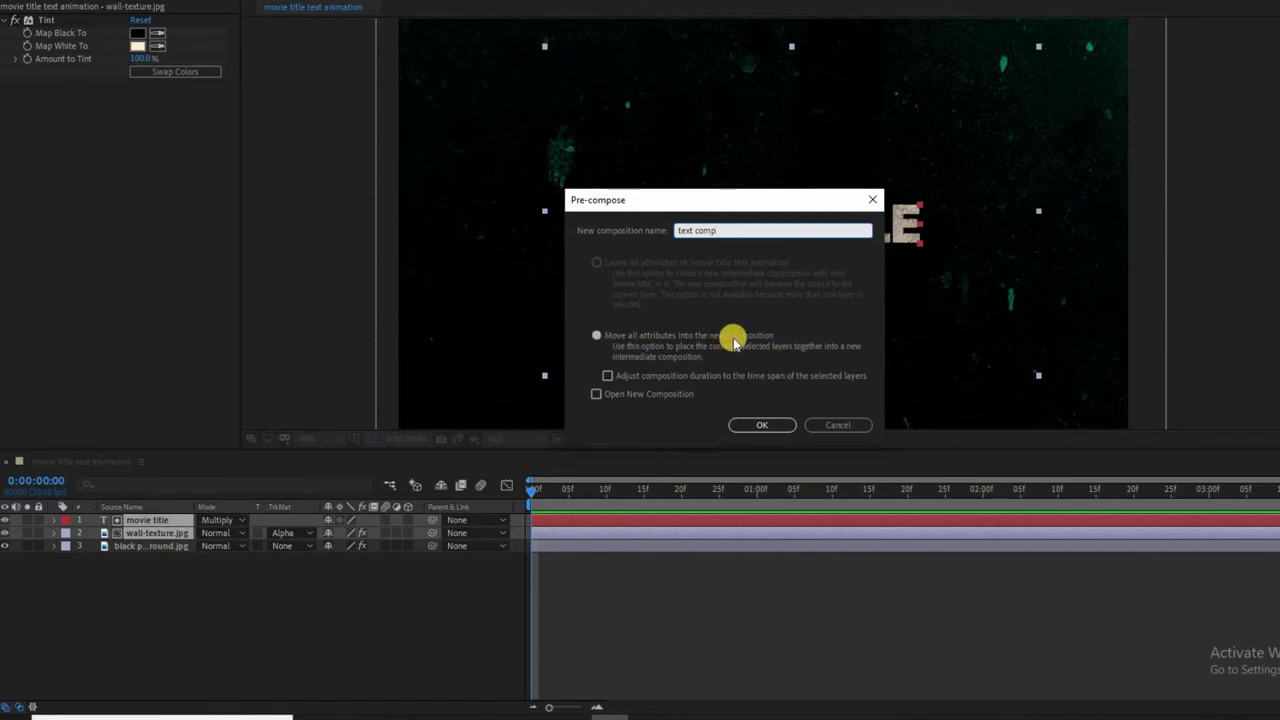
click(766, 426)
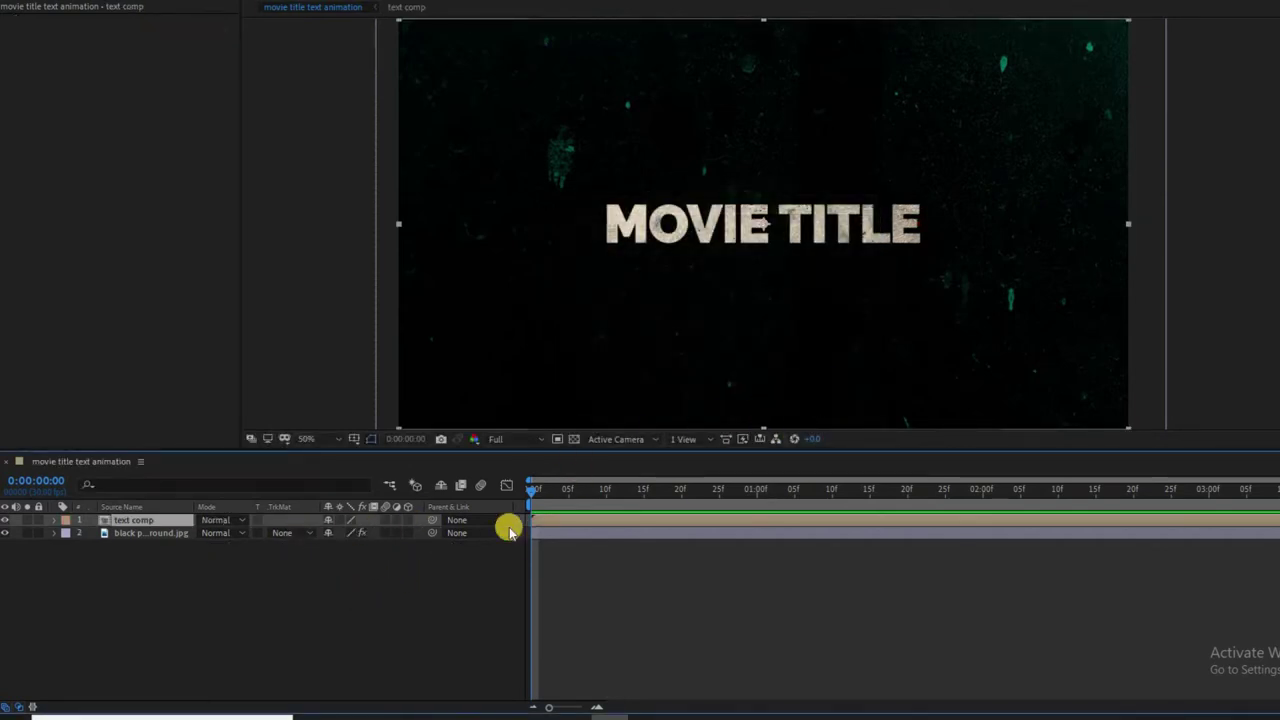
Step: Show the Switches columns and turn on the 3D Layer switch for text comp
right_click(414, 507)
mouse_move(443, 556)
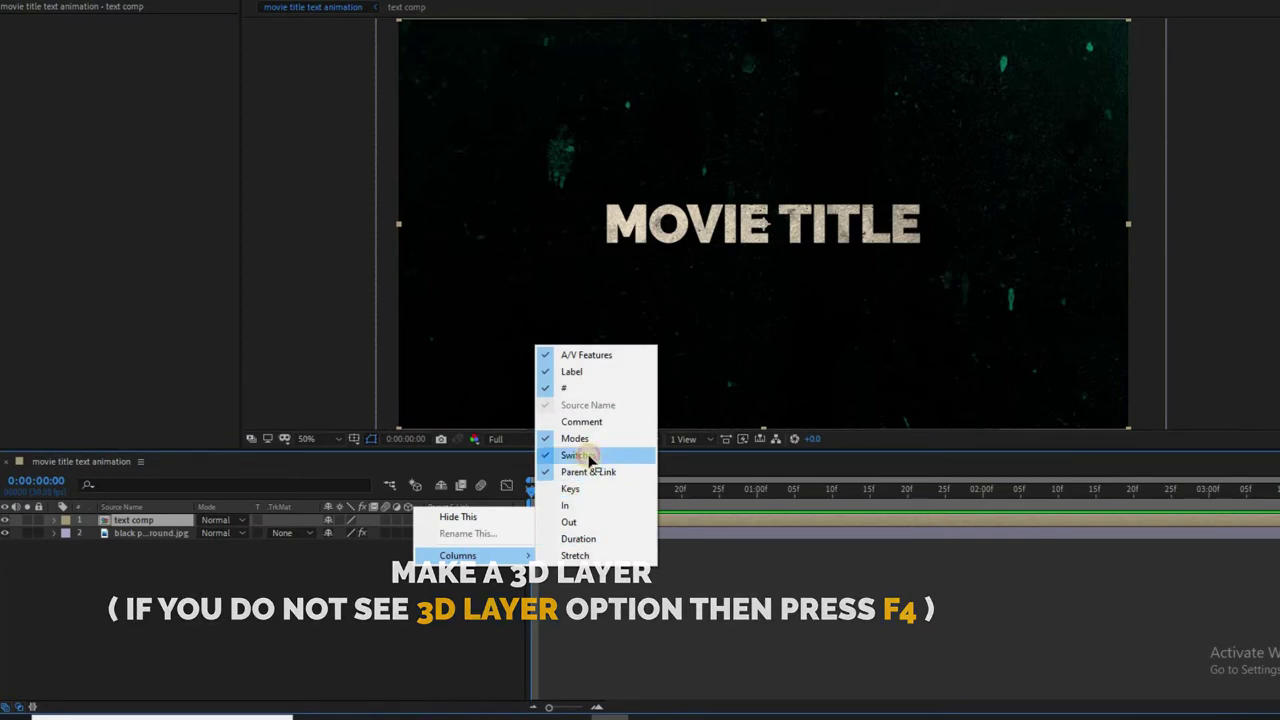
click(590, 455)
right_click(386, 509)
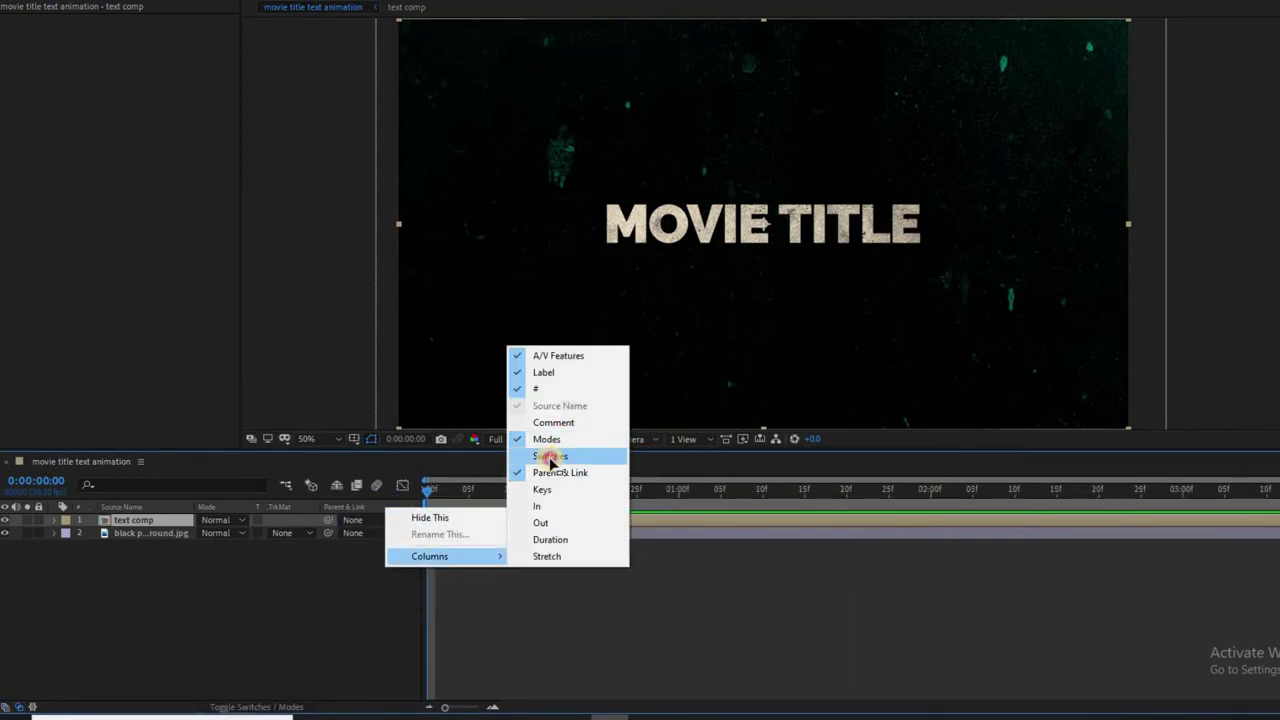
click(543, 452)
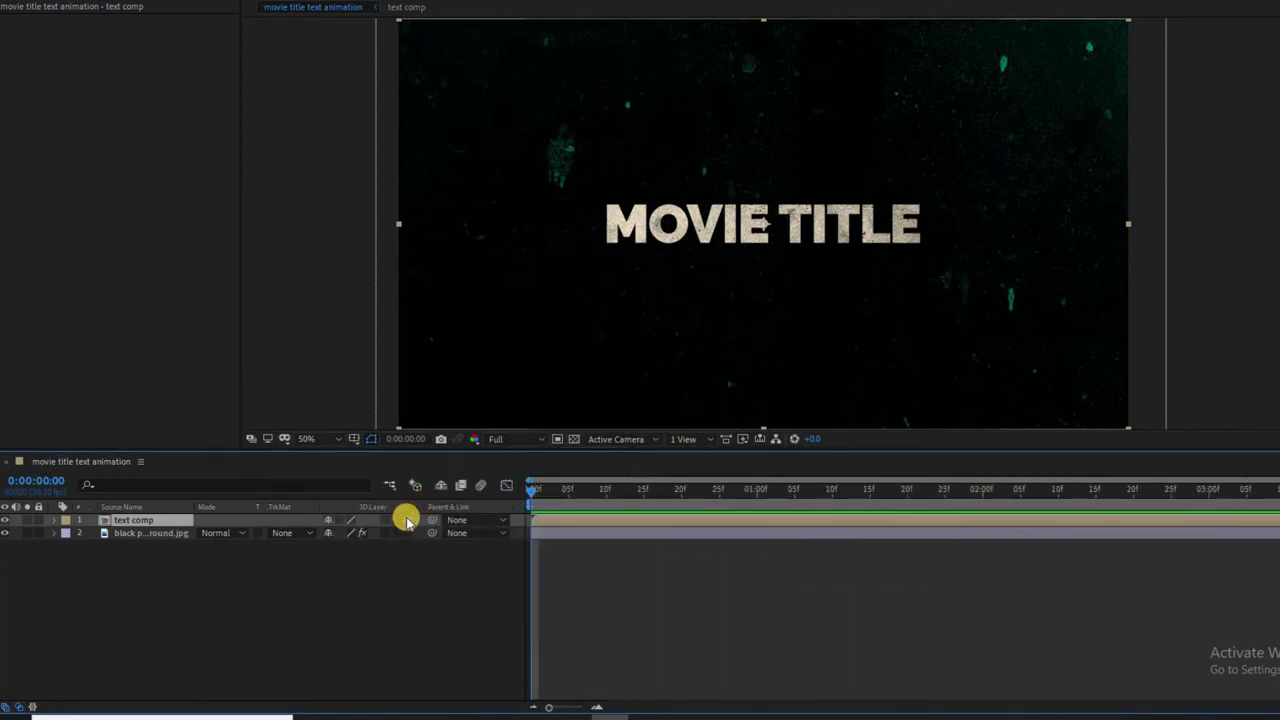
click(407, 520)
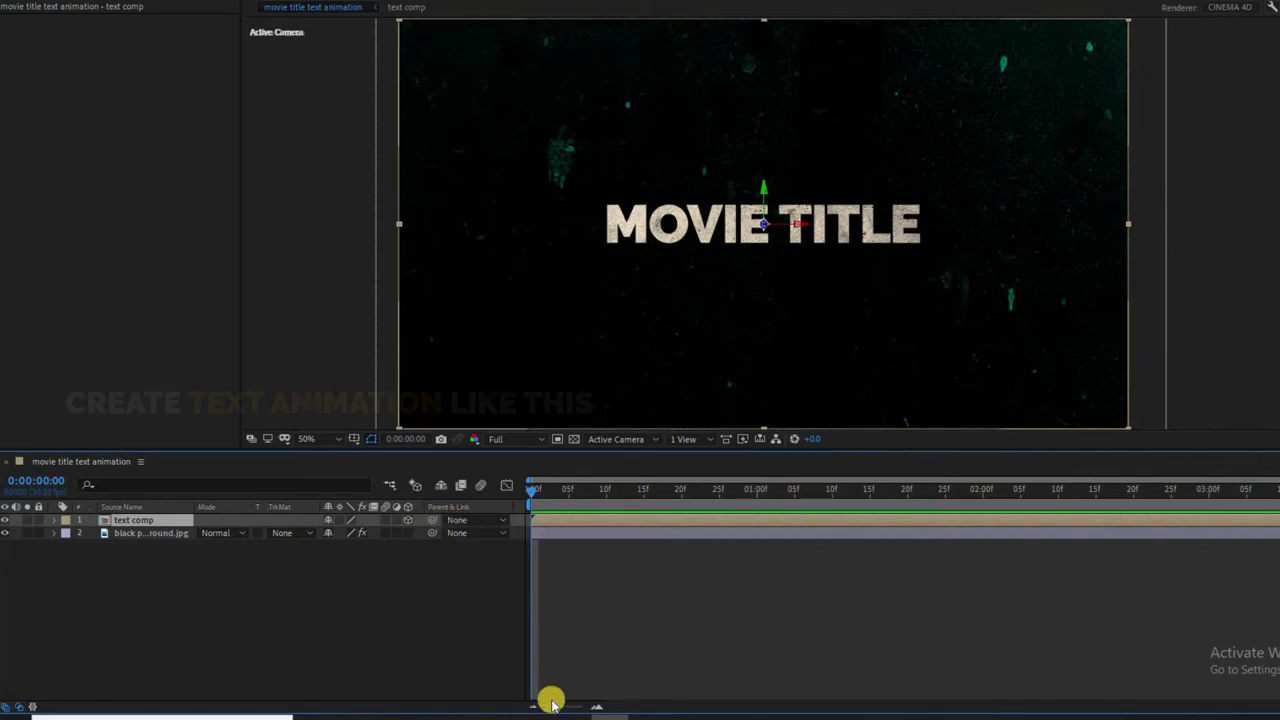
Step: Keyframe the text comp's Position and Z Rotation at frame 0, tilted 45° and pulled toward the camera
click(54, 520)
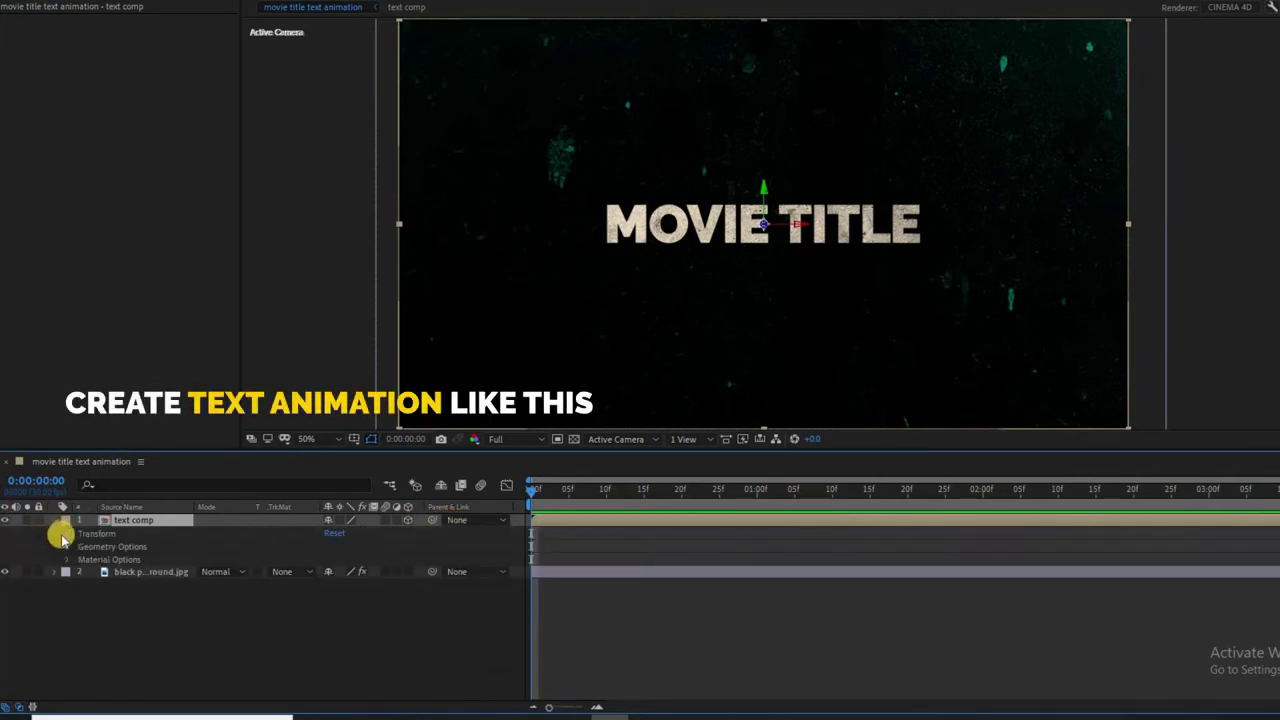
click(67, 534)
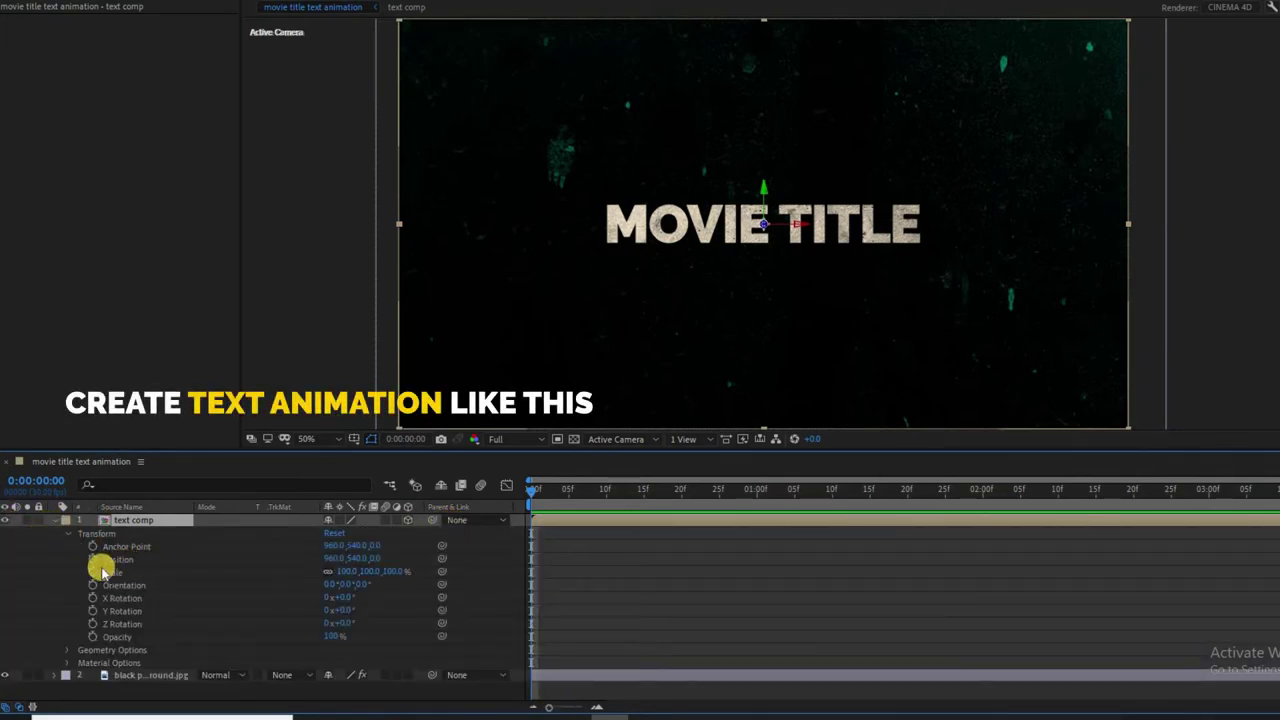
click(95, 560)
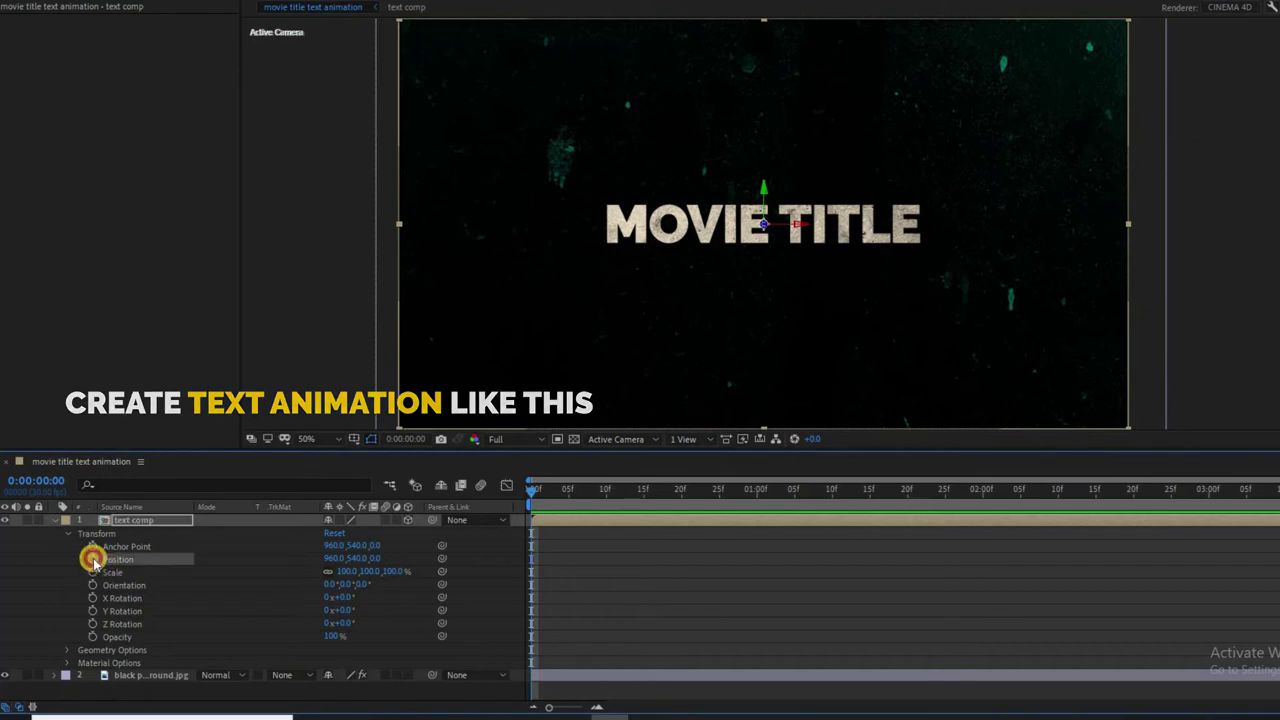
click(94, 624)
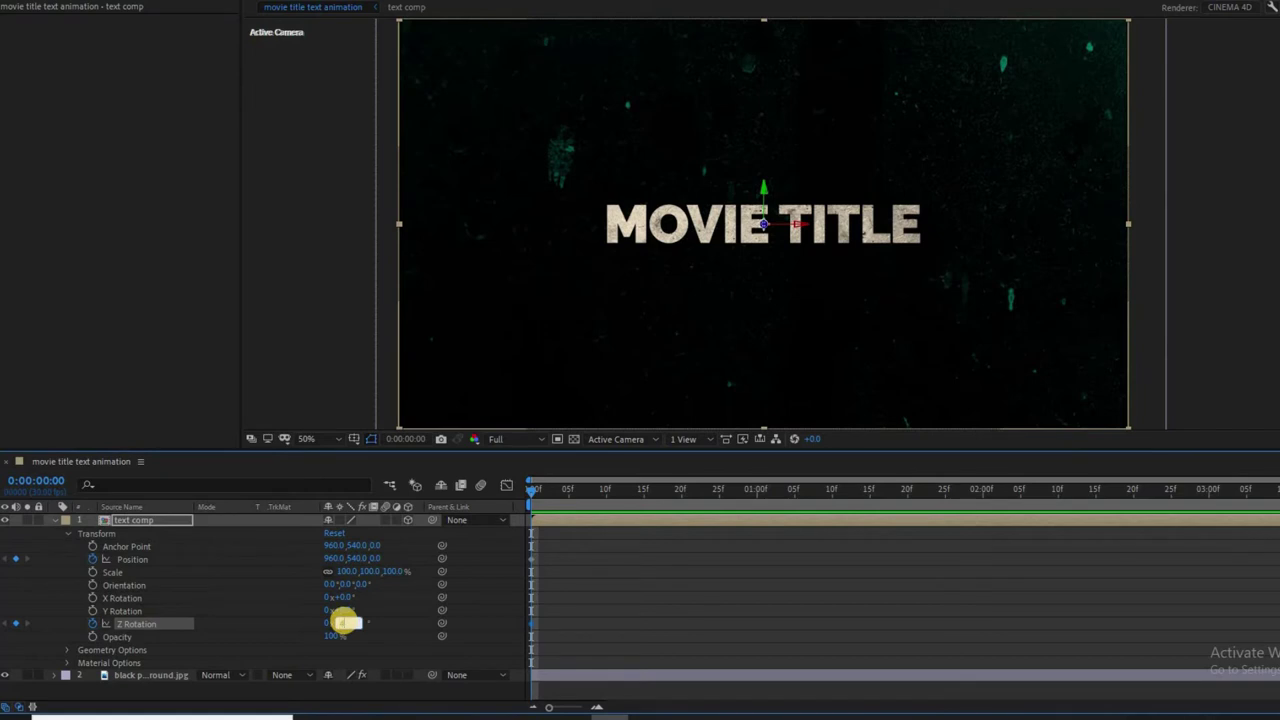
drag(347, 623, 345, 623)
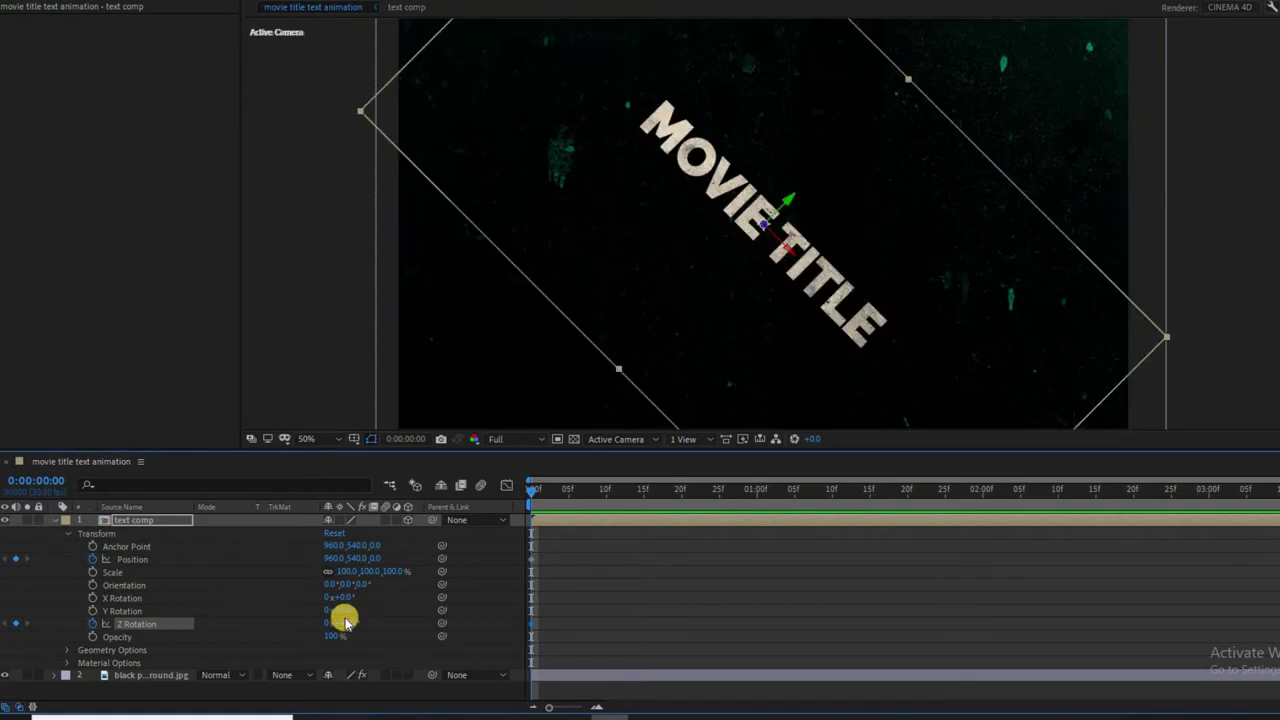
click(125, 560)
drag(400, 553, 1240, 80)
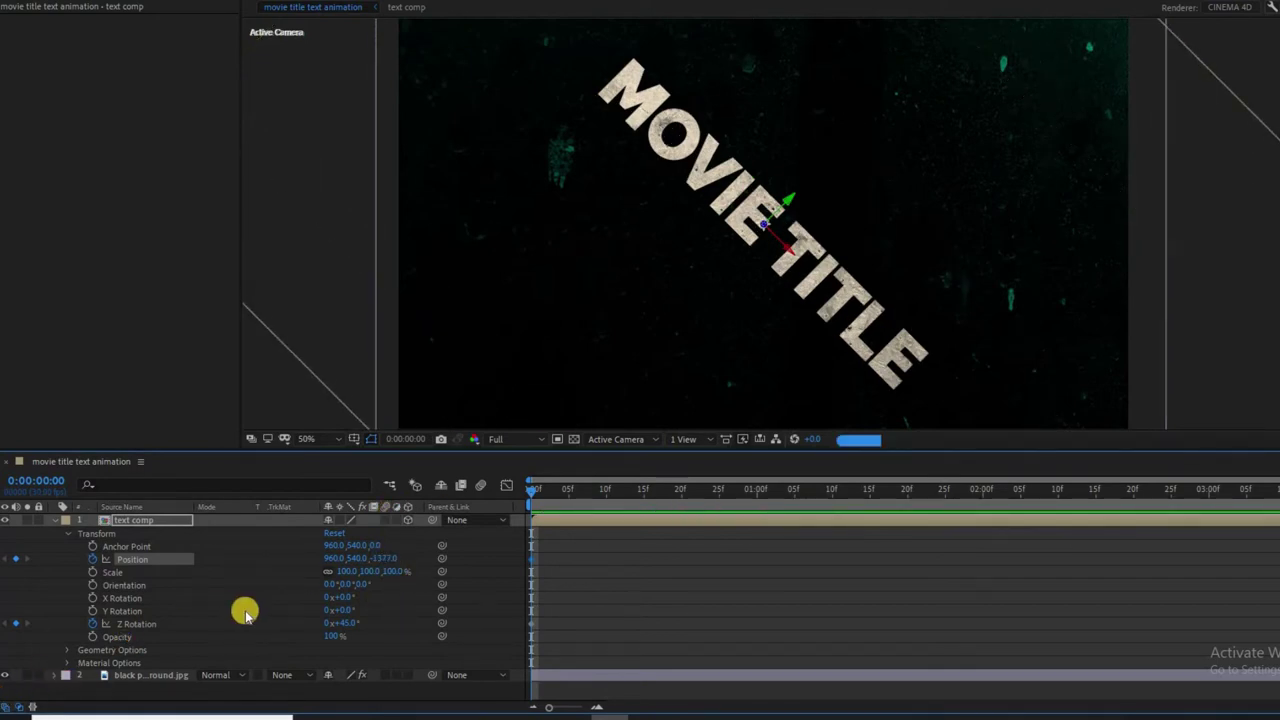
drag(372, 557, 367, 569)
mouse_move(22, 712)
mouse_down()
mouse_move(389, 566)
mouse_move(331, 591)
mouse_up()
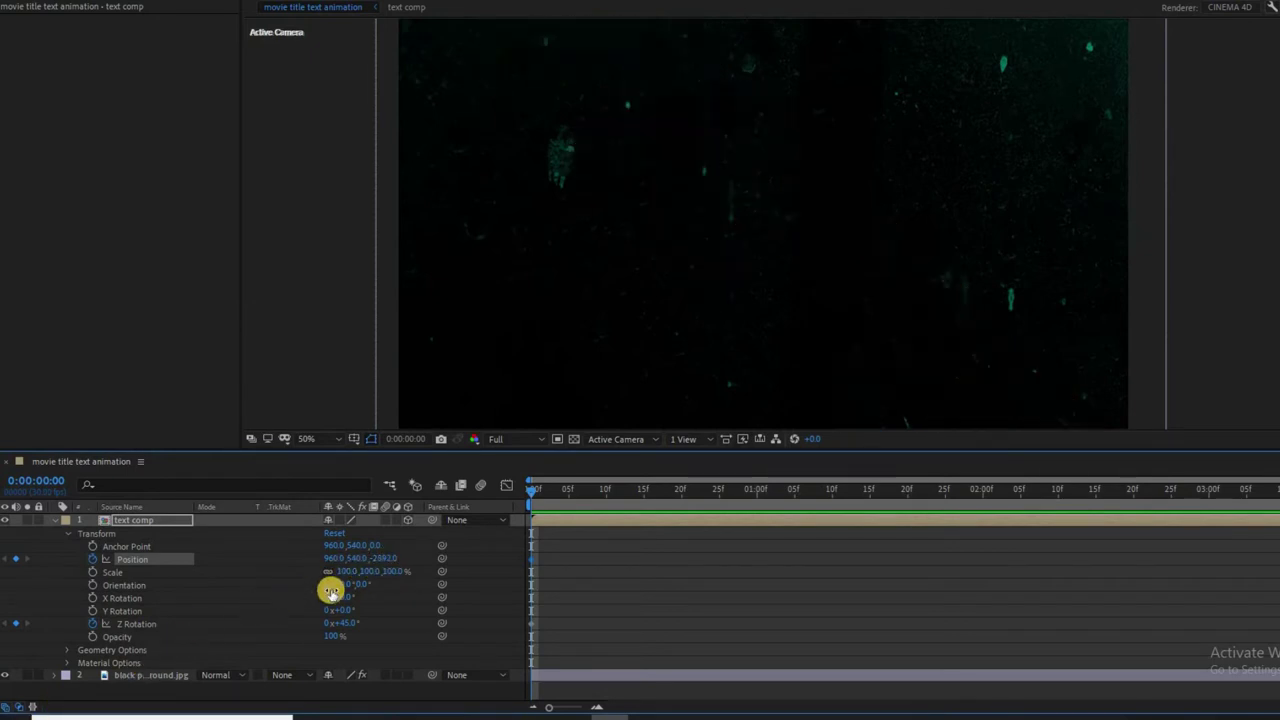
Step: At frame 10, set the title's depth to 83 and rotation to 0, then select all its keyframes
click(606, 489)
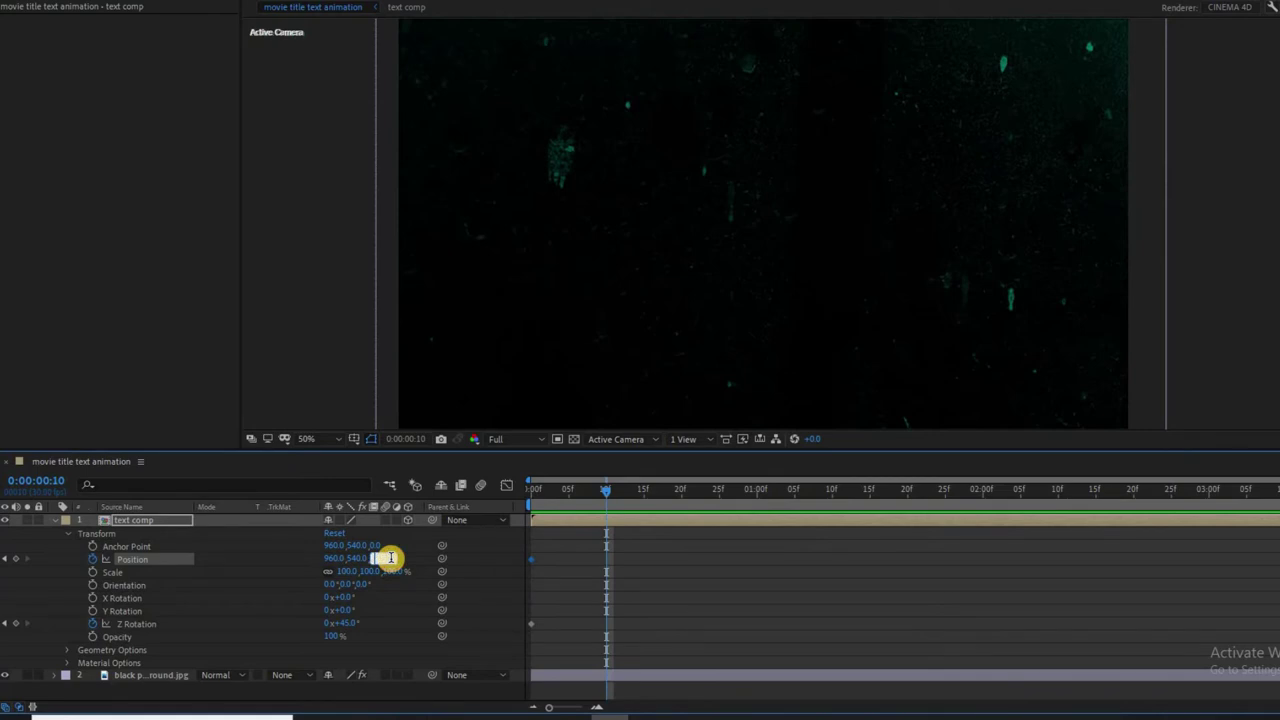
key(Return)
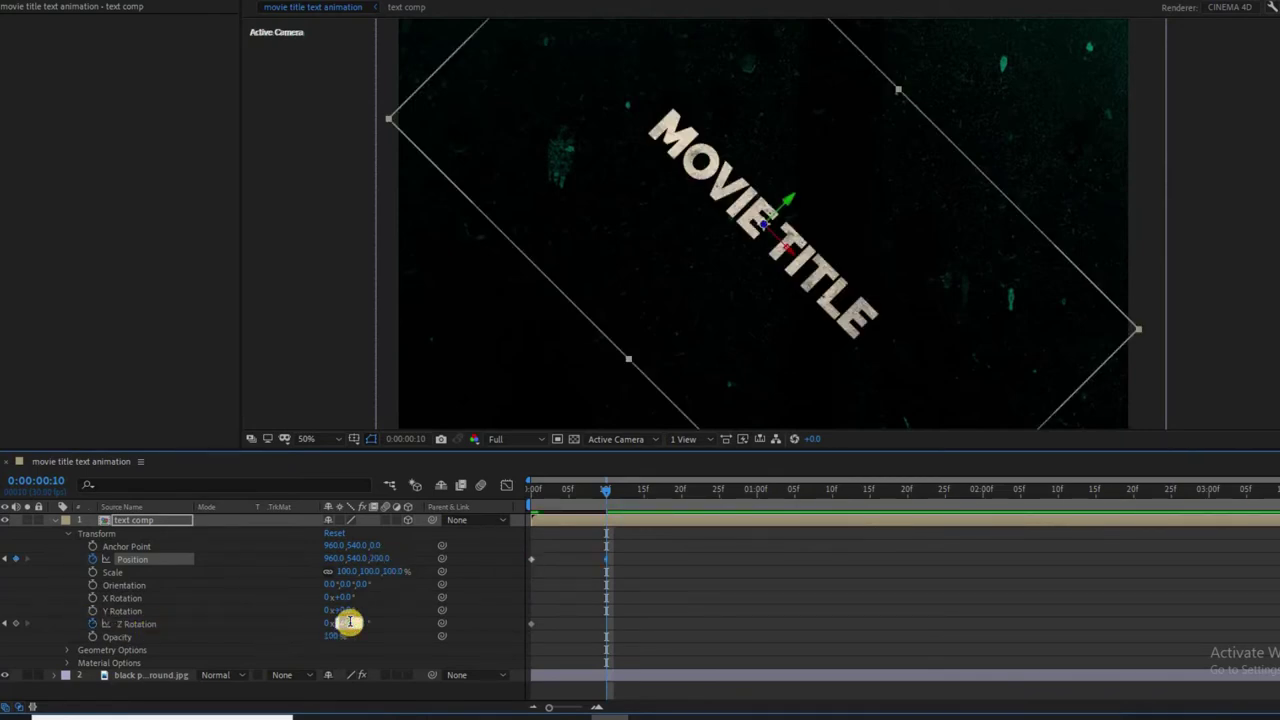
text(0)
key(Return)
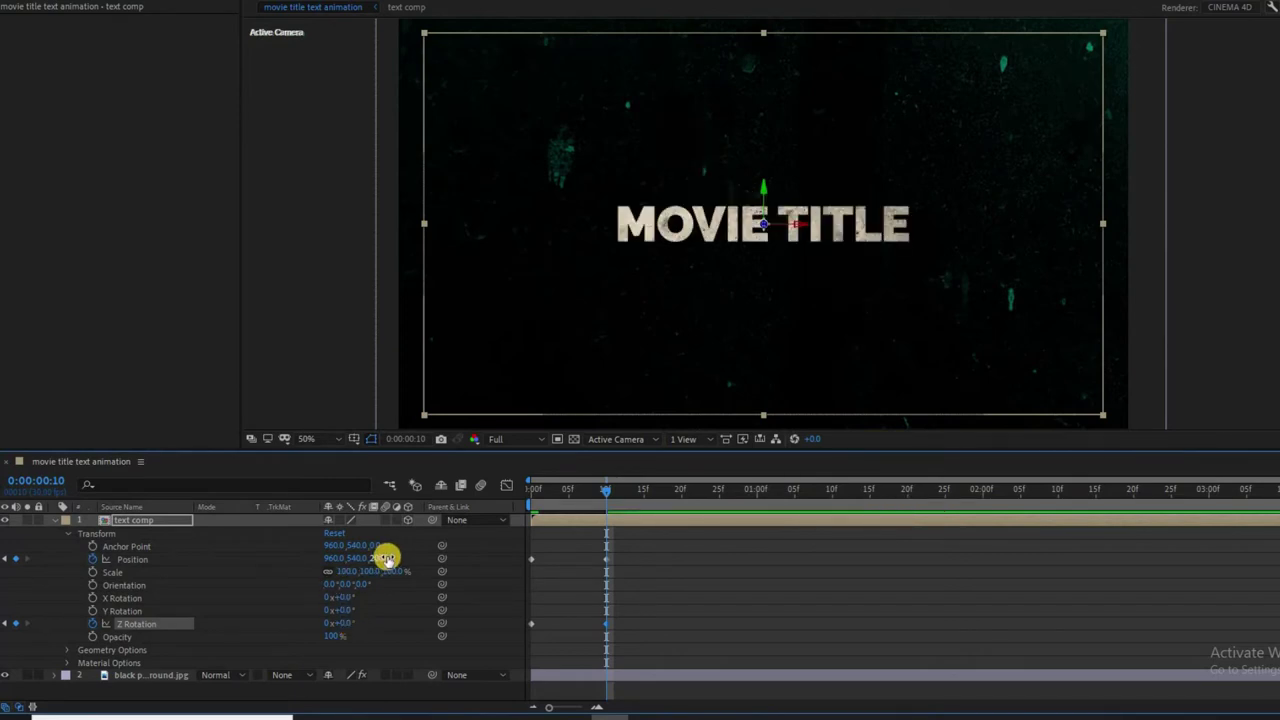
drag(393, 556, 357, 573)
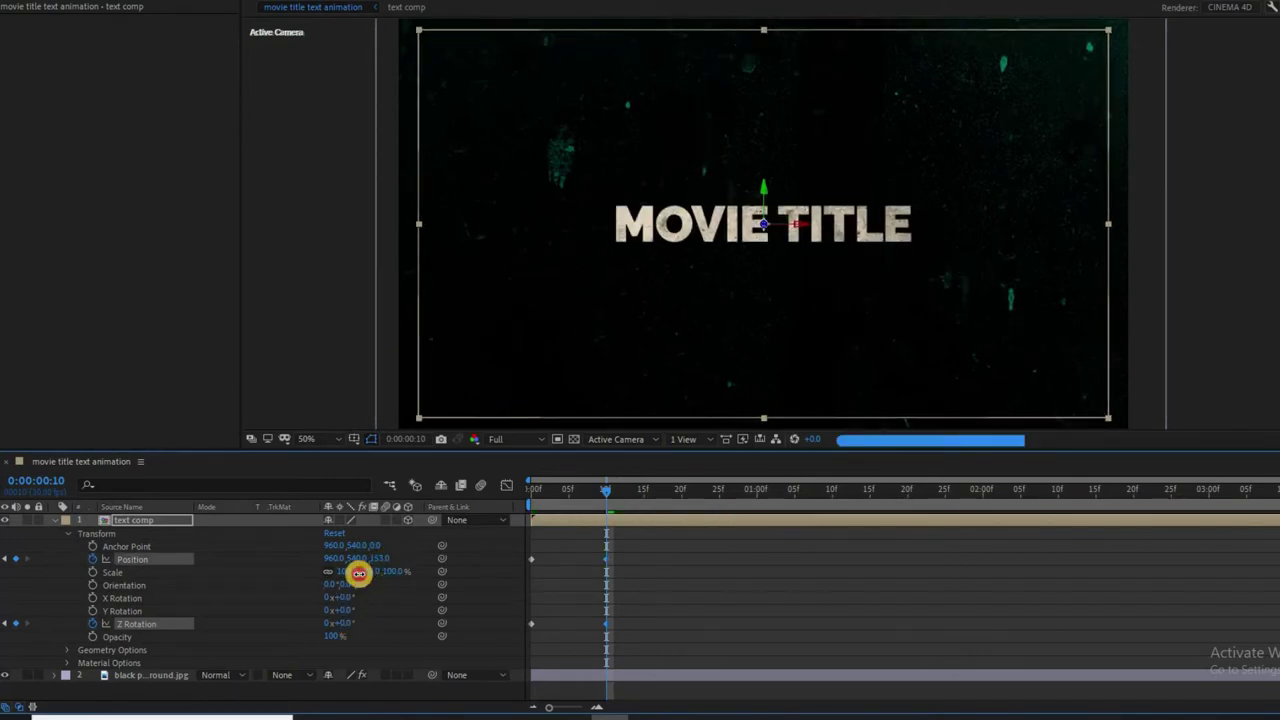
click(357, 573)
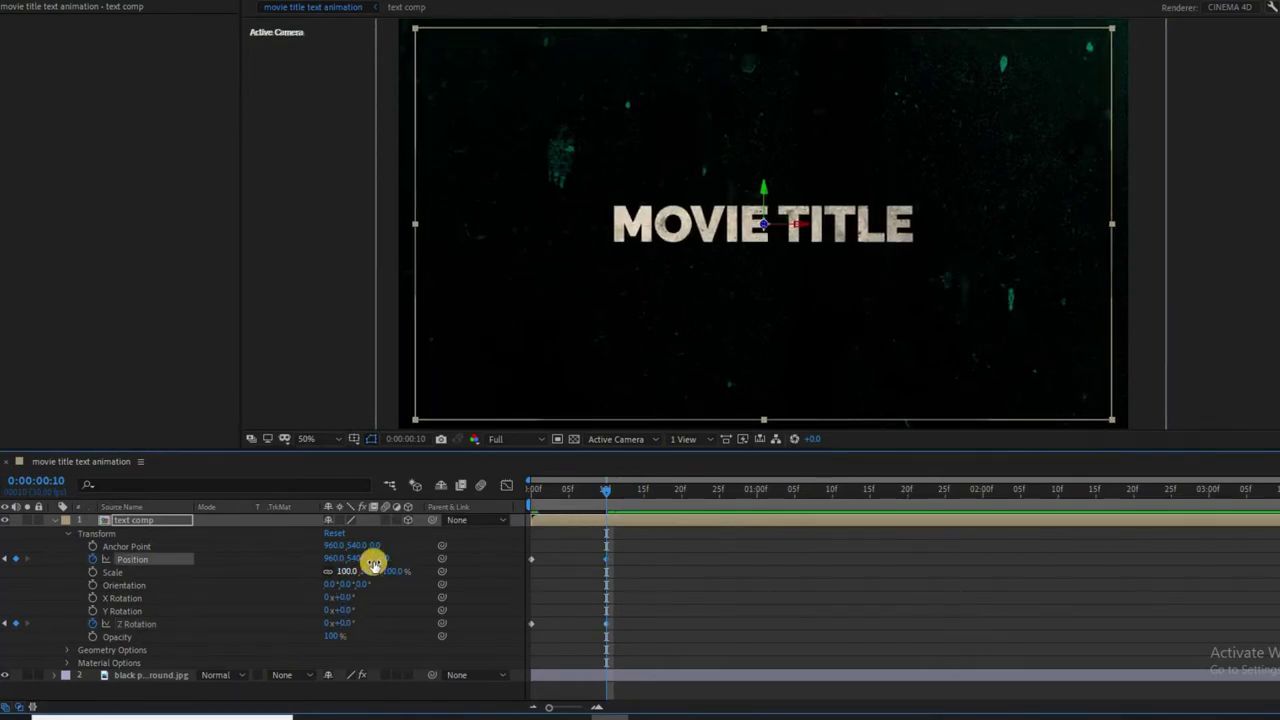
drag(363, 563, 378, 566)
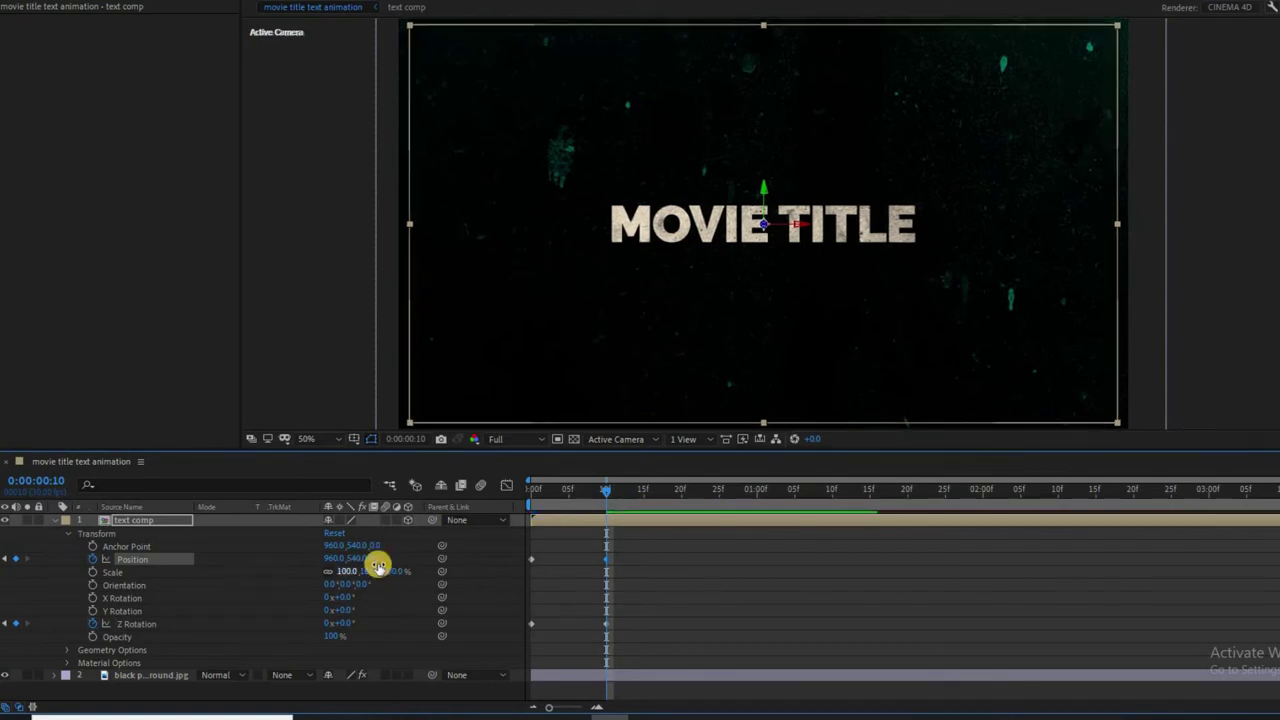
click(632, 592)
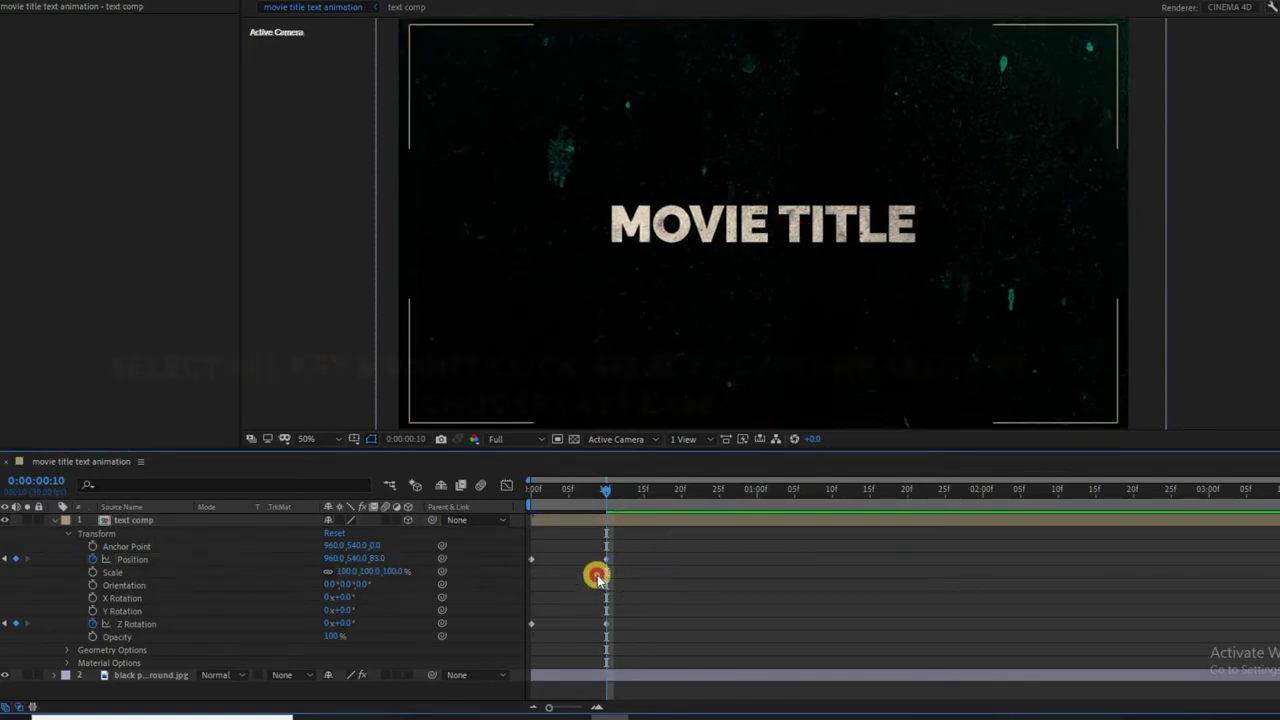
drag(666, 543, 527, 622)
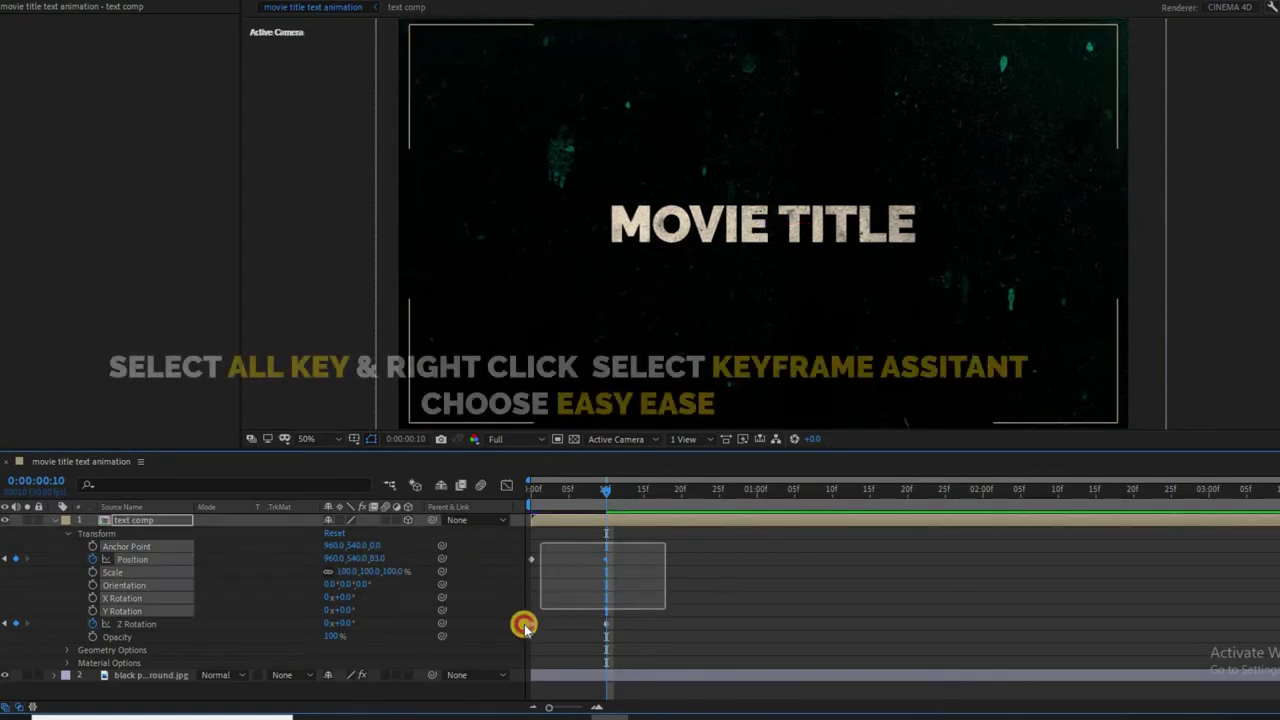
Step: Apply Easy Ease to the title's Position and Z Rotation keyframes
right_click(606, 625)
mouse_move(680, 620)
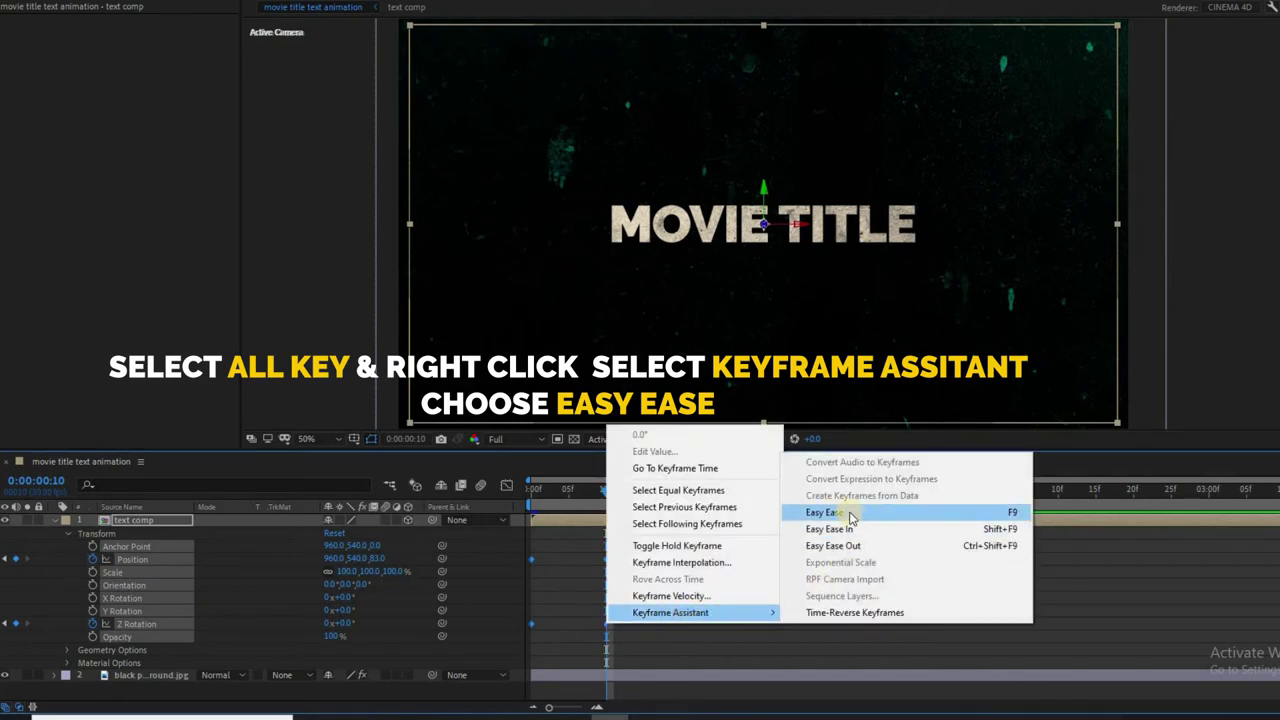
click(850, 513)
Step: Enable motion blur on the text comp layer and preview the fly-in from the start
key(Home)
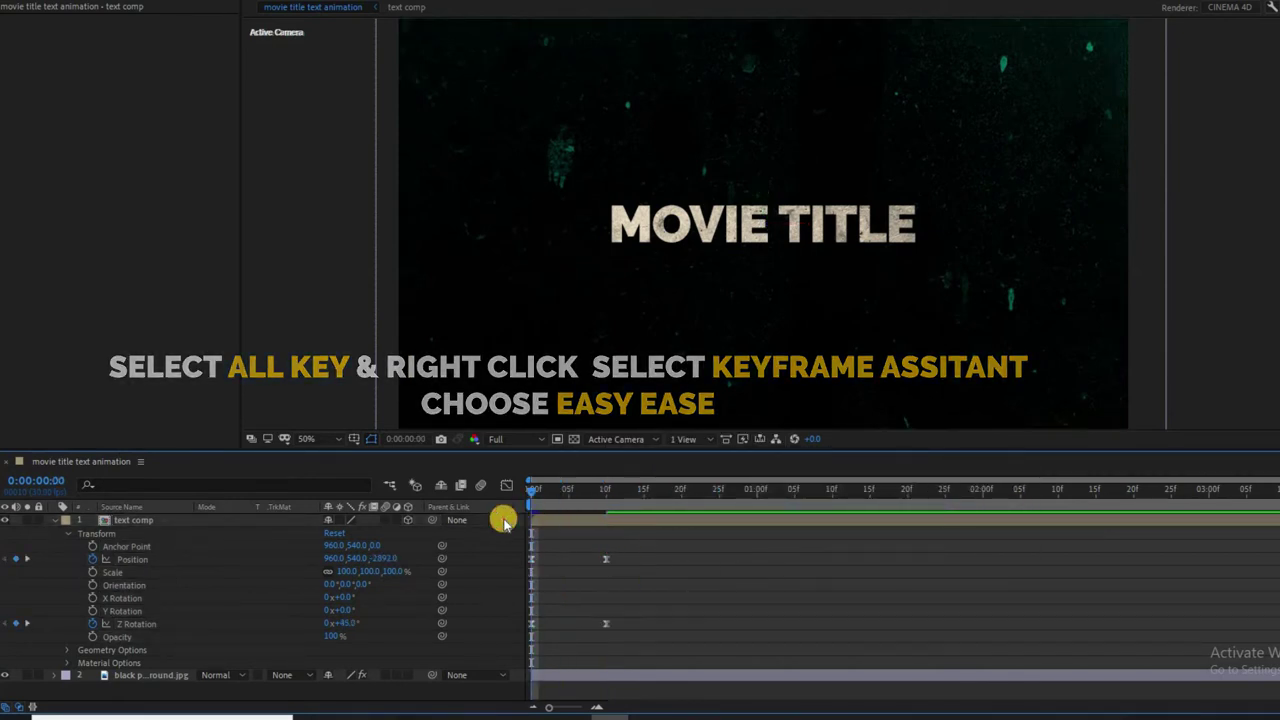
click(385, 519)
key(space)
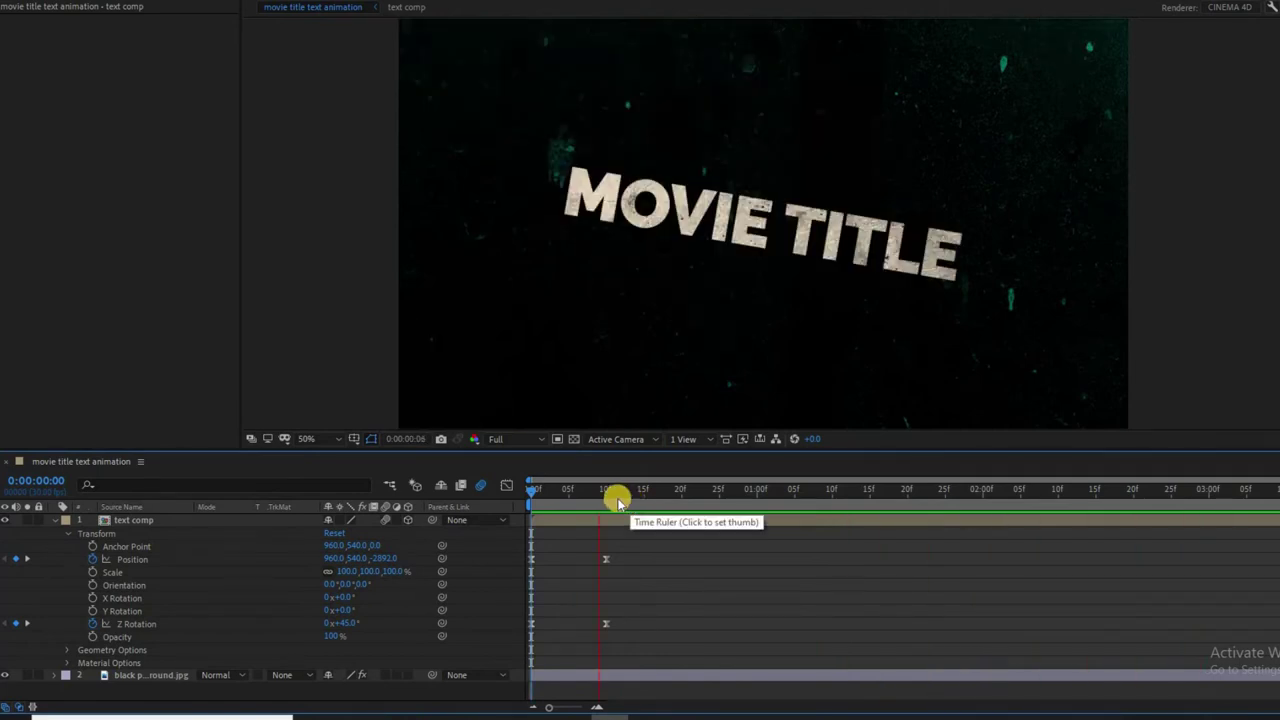
drag(591, 503, 591, 522)
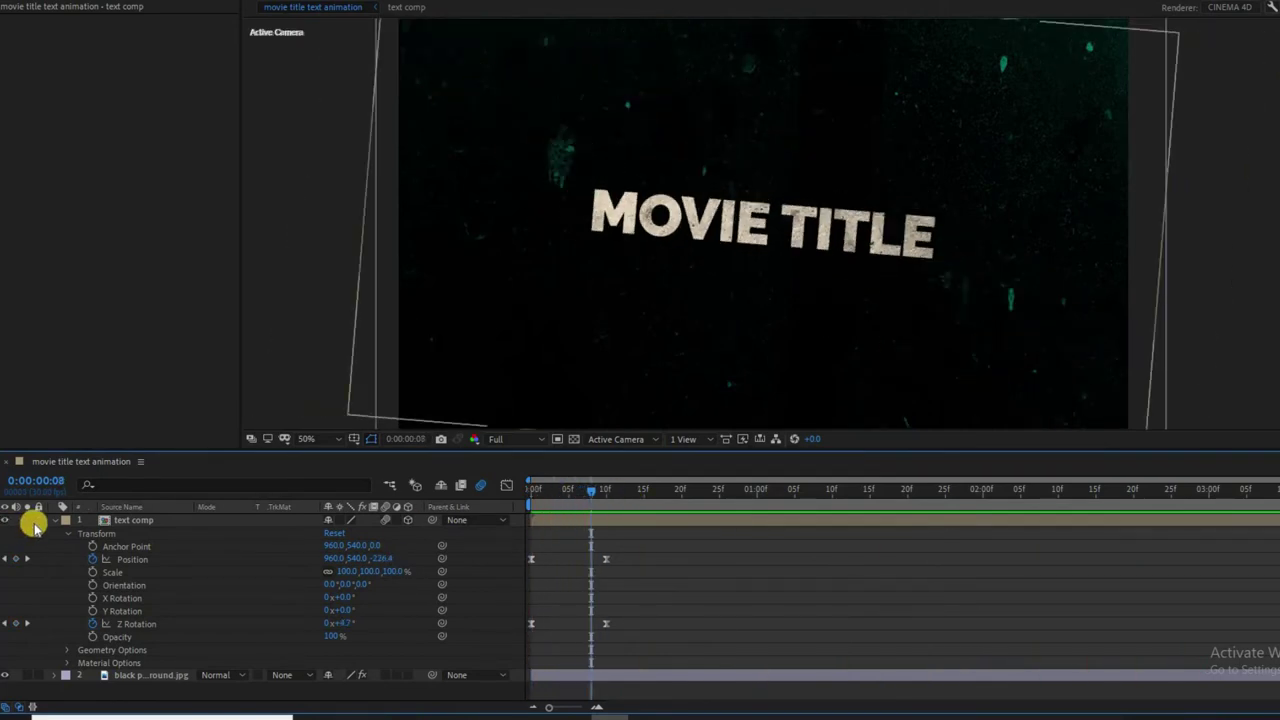
click(55, 520)
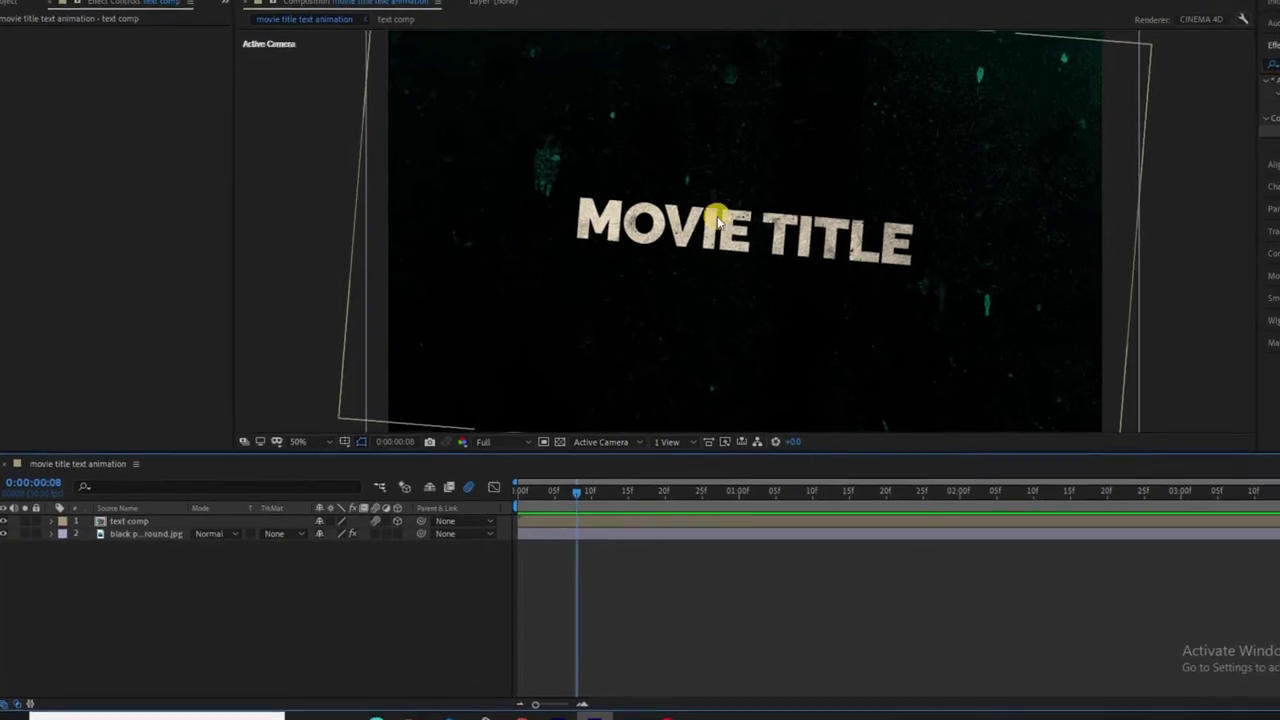
Step: Drop optical flare.mp4 into the comp above the title and set its mode to Screen
drag(500, 502, 528, 511)
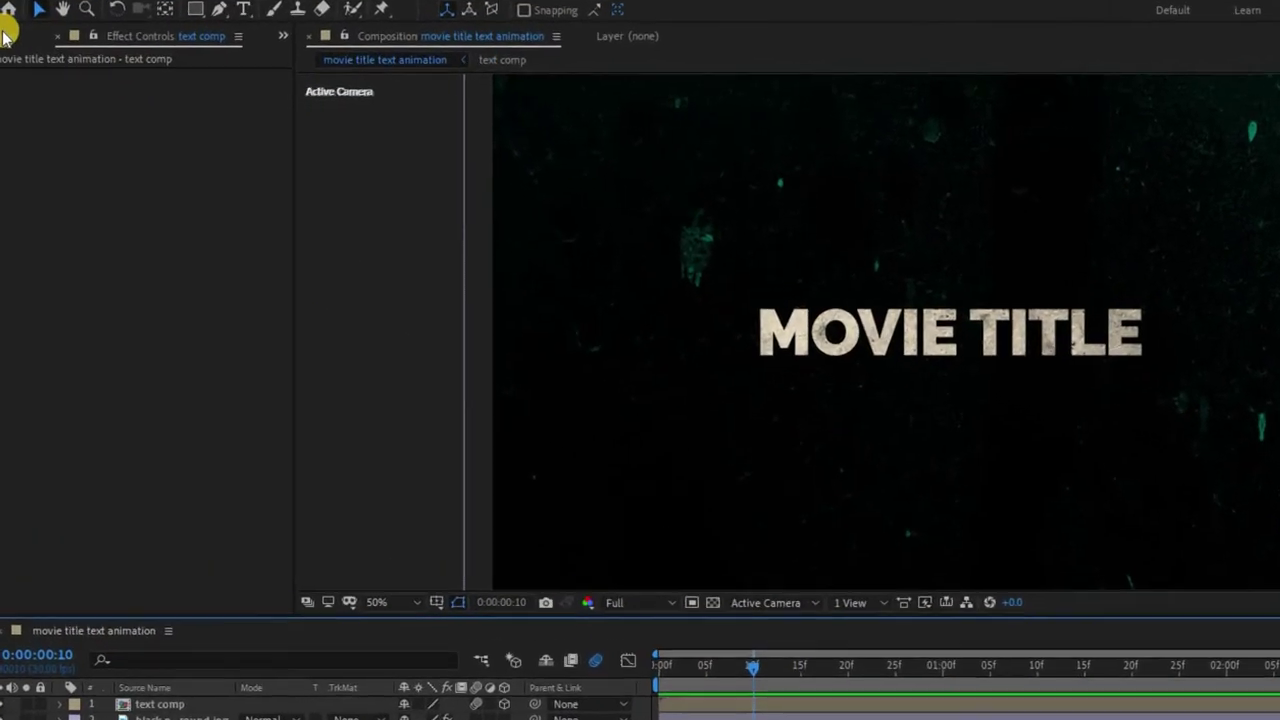
click(5, 35)
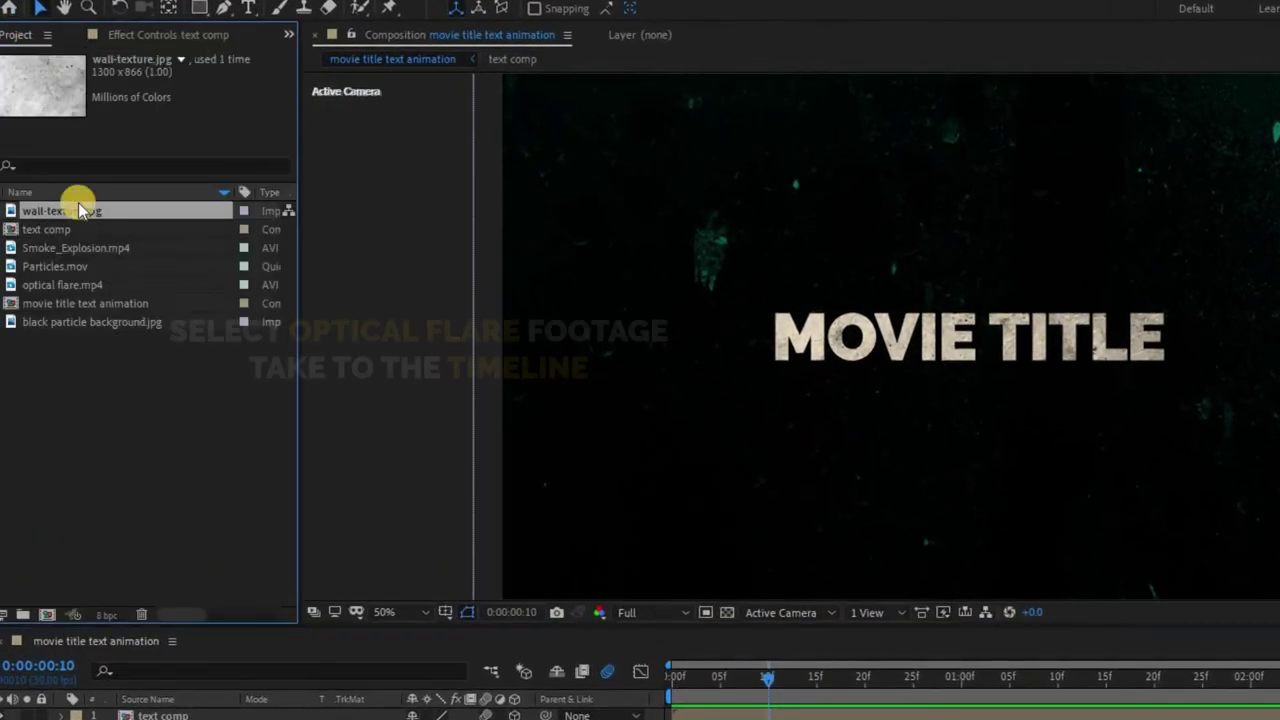
click(62, 285)
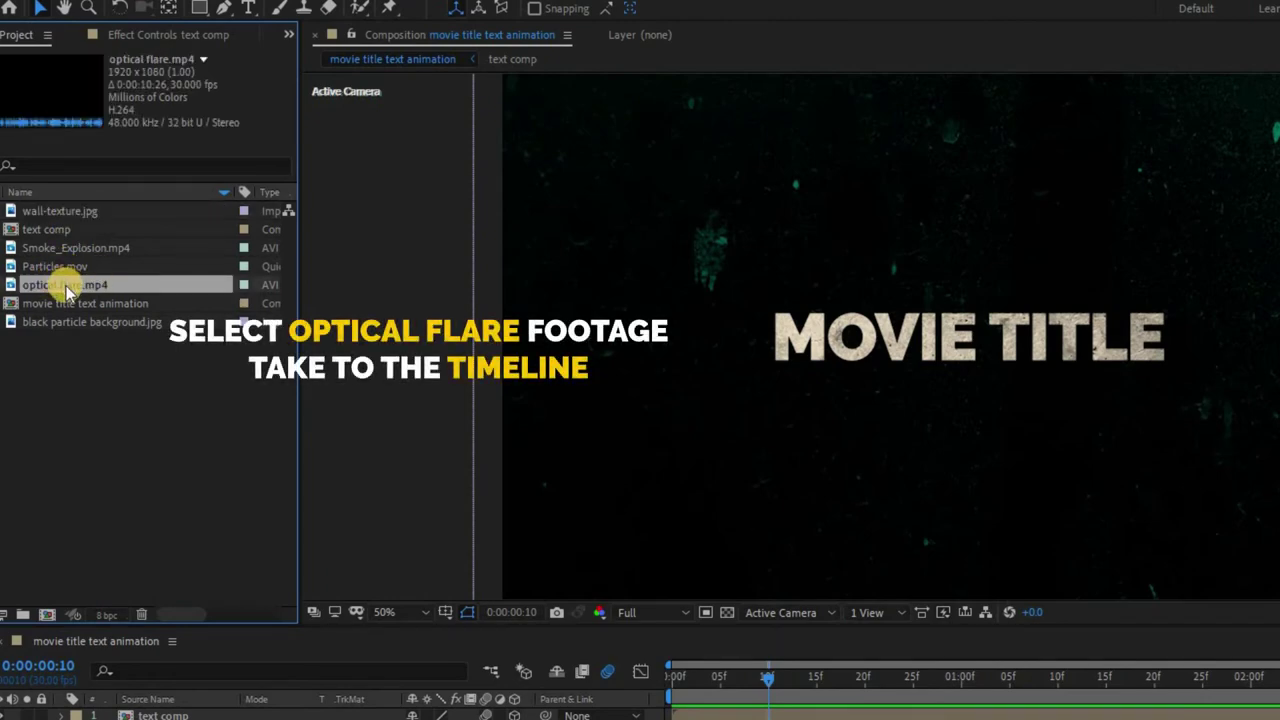
drag(66, 290, 934, 337)
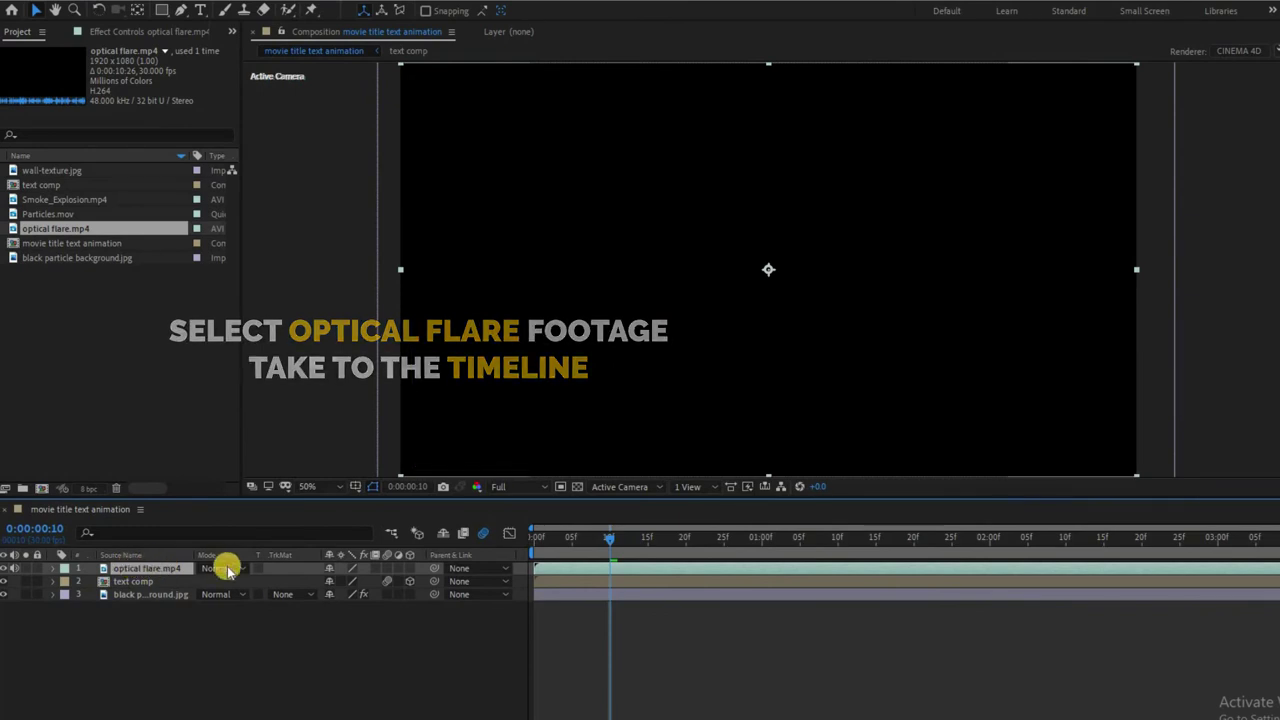
click(229, 570)
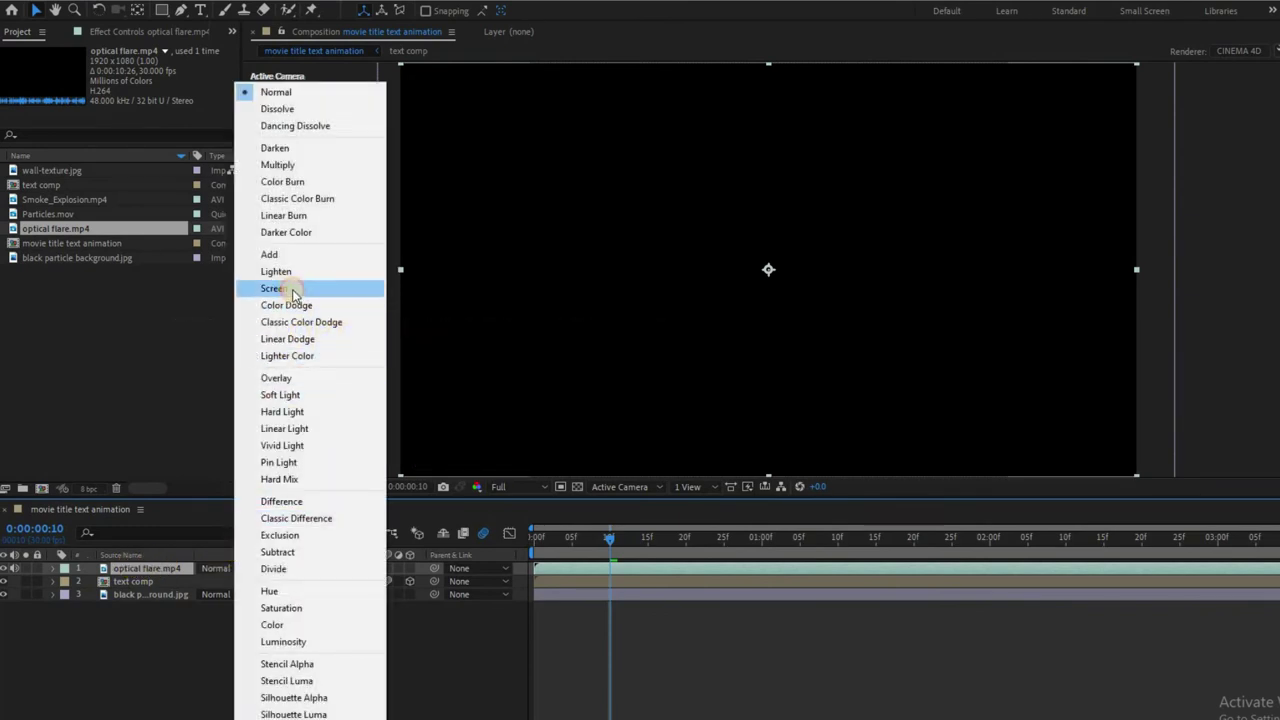
click(293, 291)
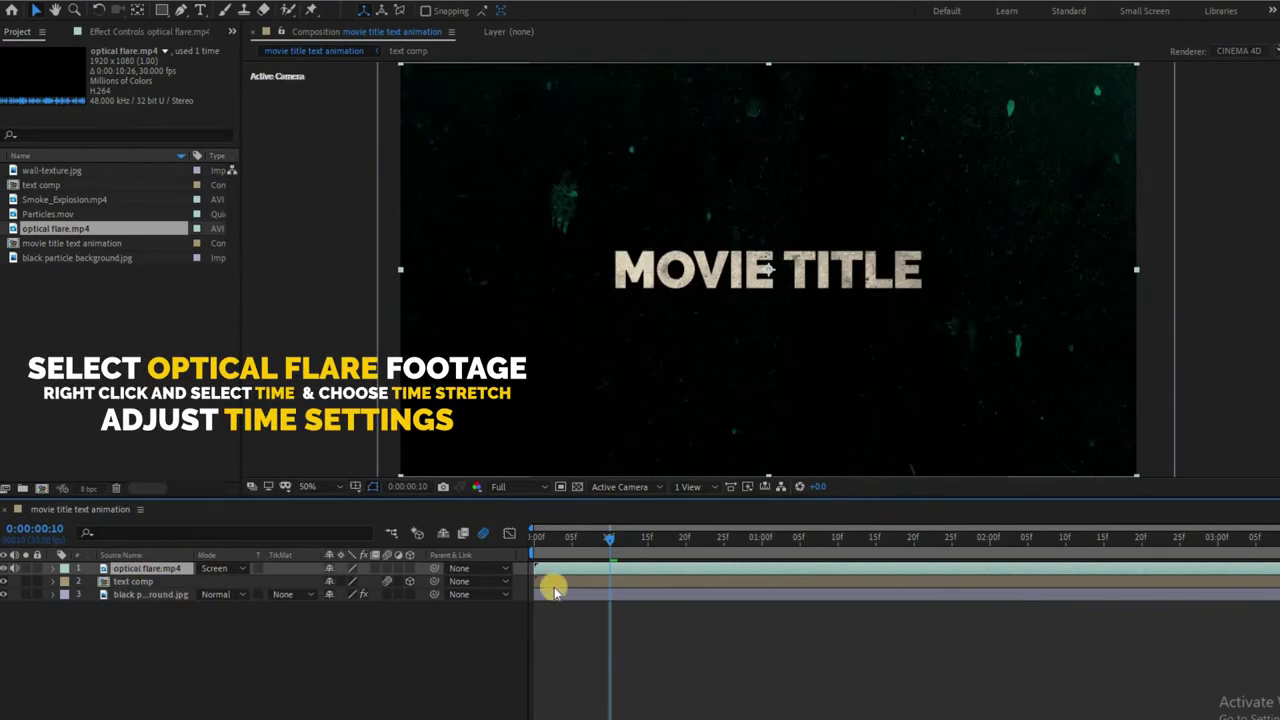
Step: Time-stretch optical flare.mp4 to 0:00:05:00, move it below text comp, and start it at frame 10
right_click(663, 567)
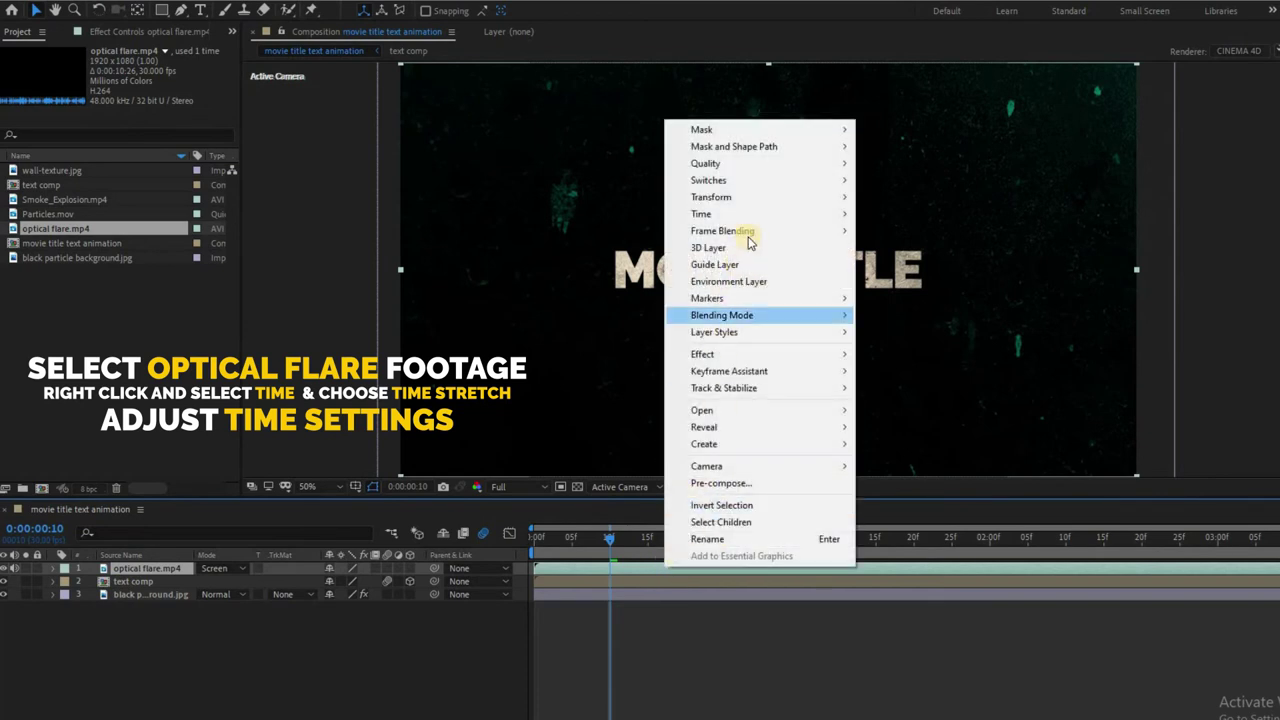
mouse_move(757, 213)
click(915, 249)
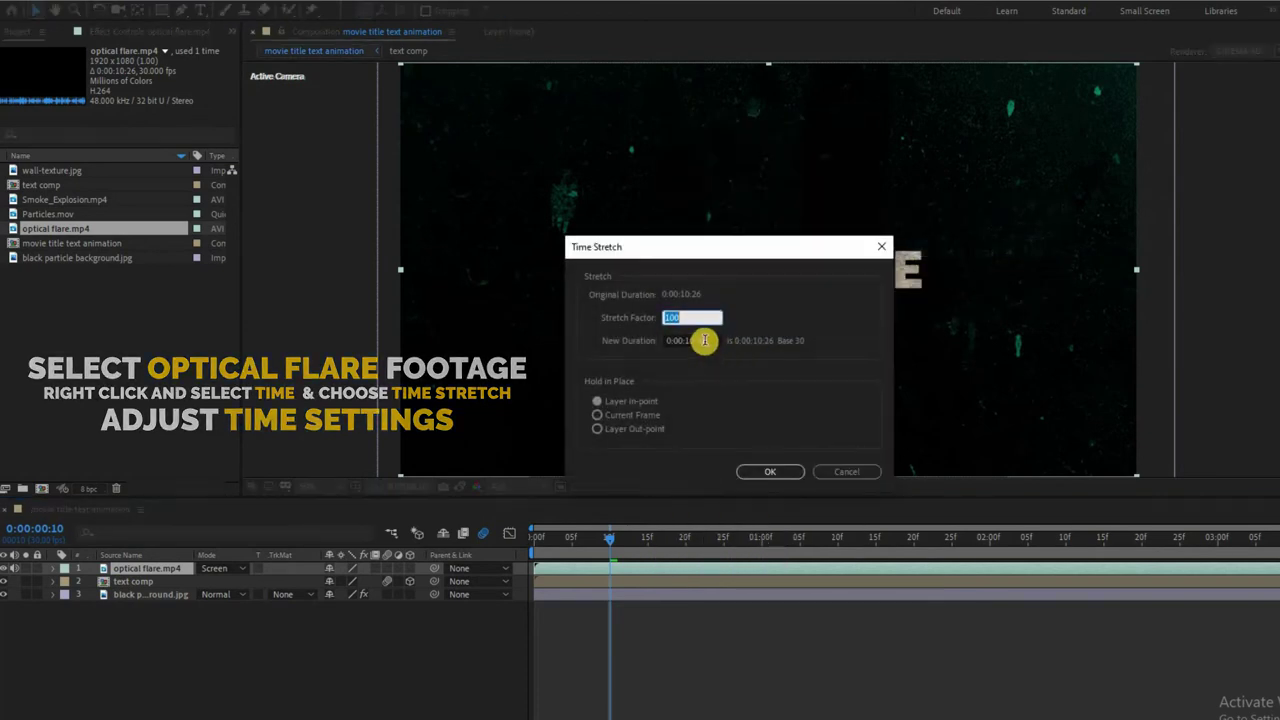
click(704, 340)
text(1000)
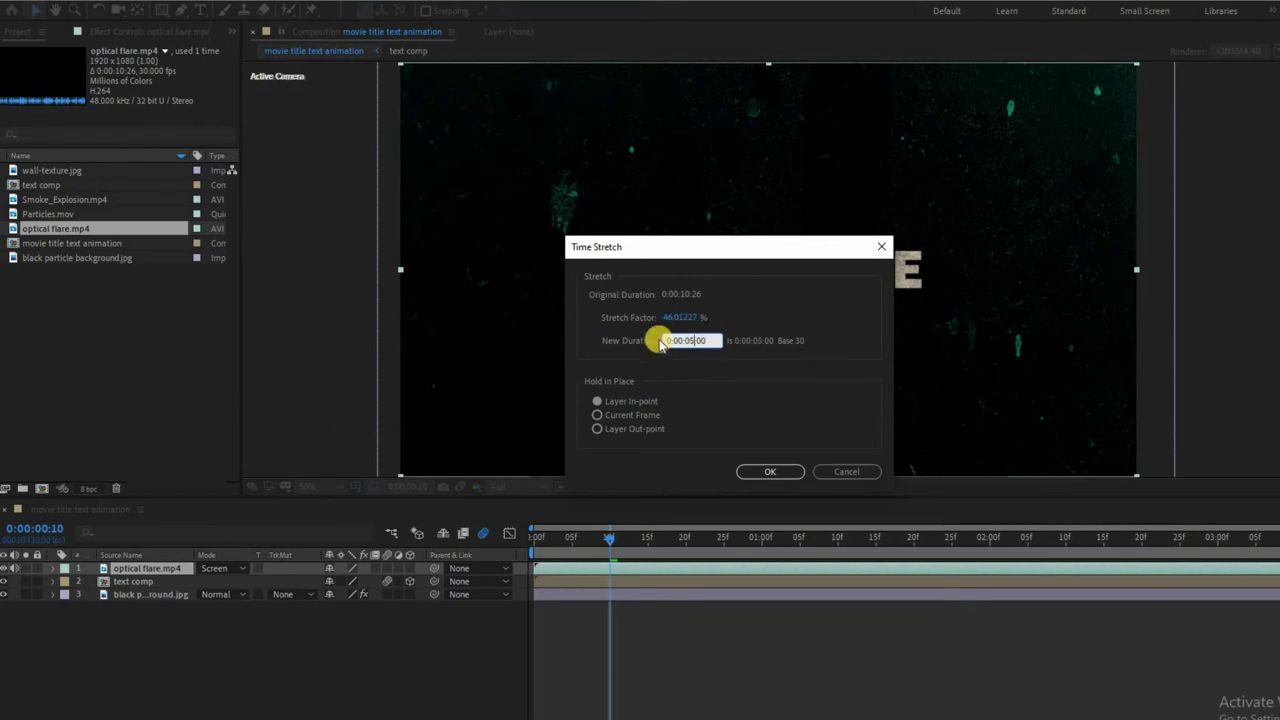
click(757, 472)
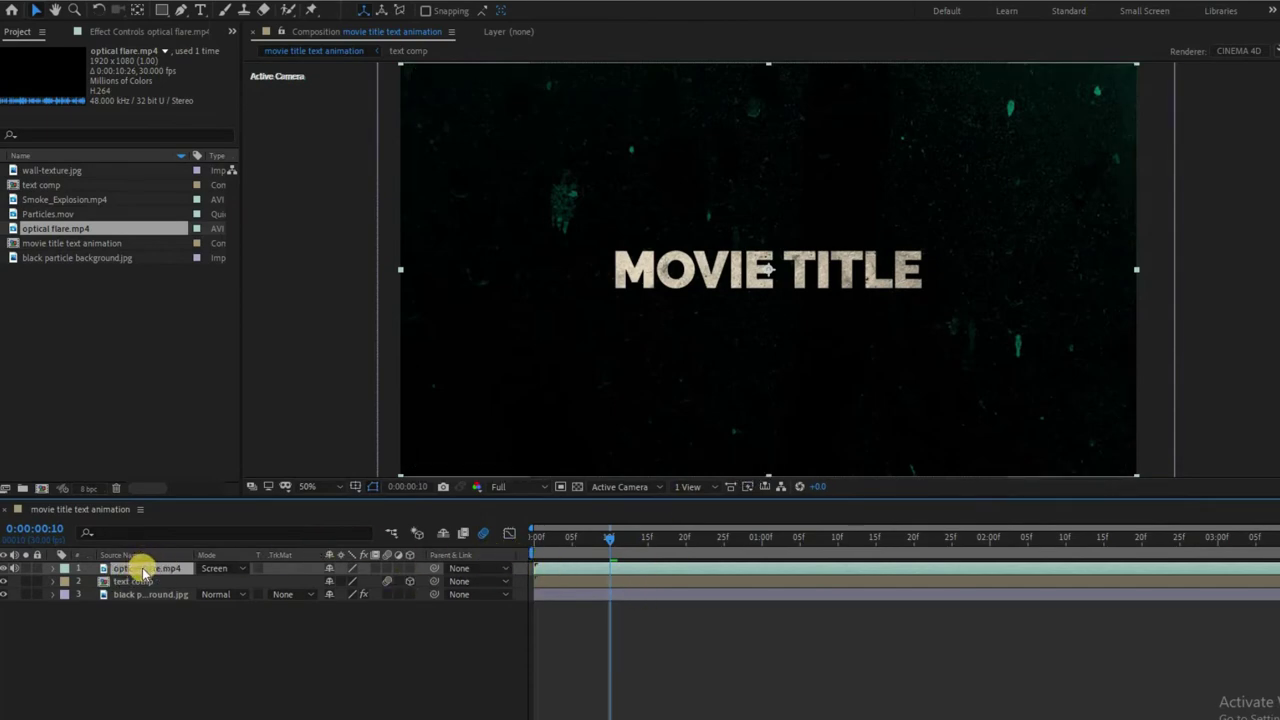
drag(128, 568, 140, 588)
drag(503, 543, 562, 543)
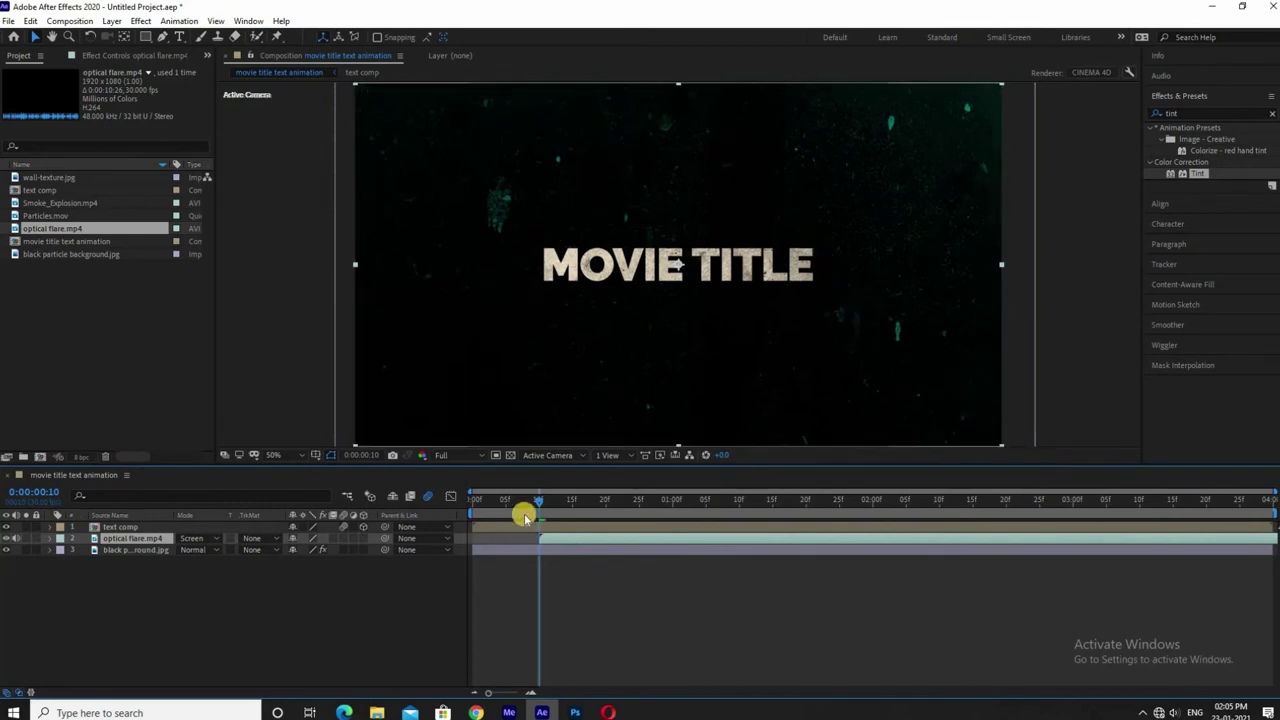
drag(538, 499, 452, 511)
key(space)
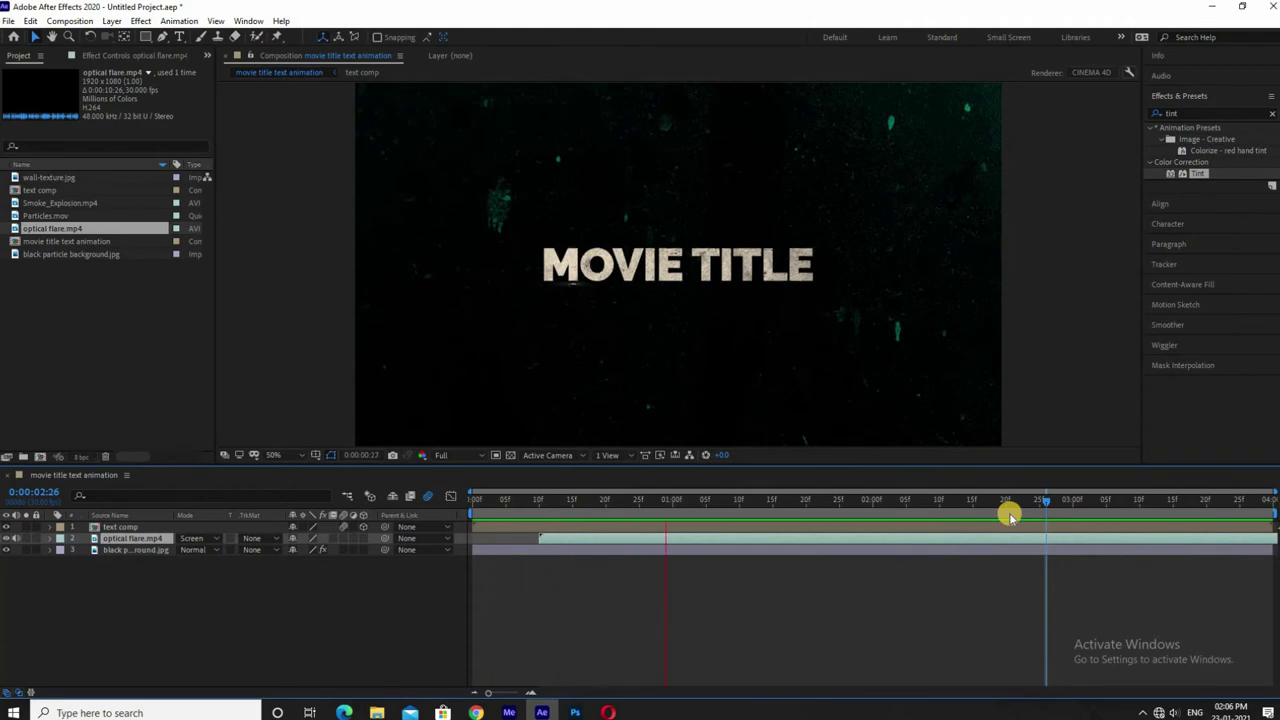
click(719, 500)
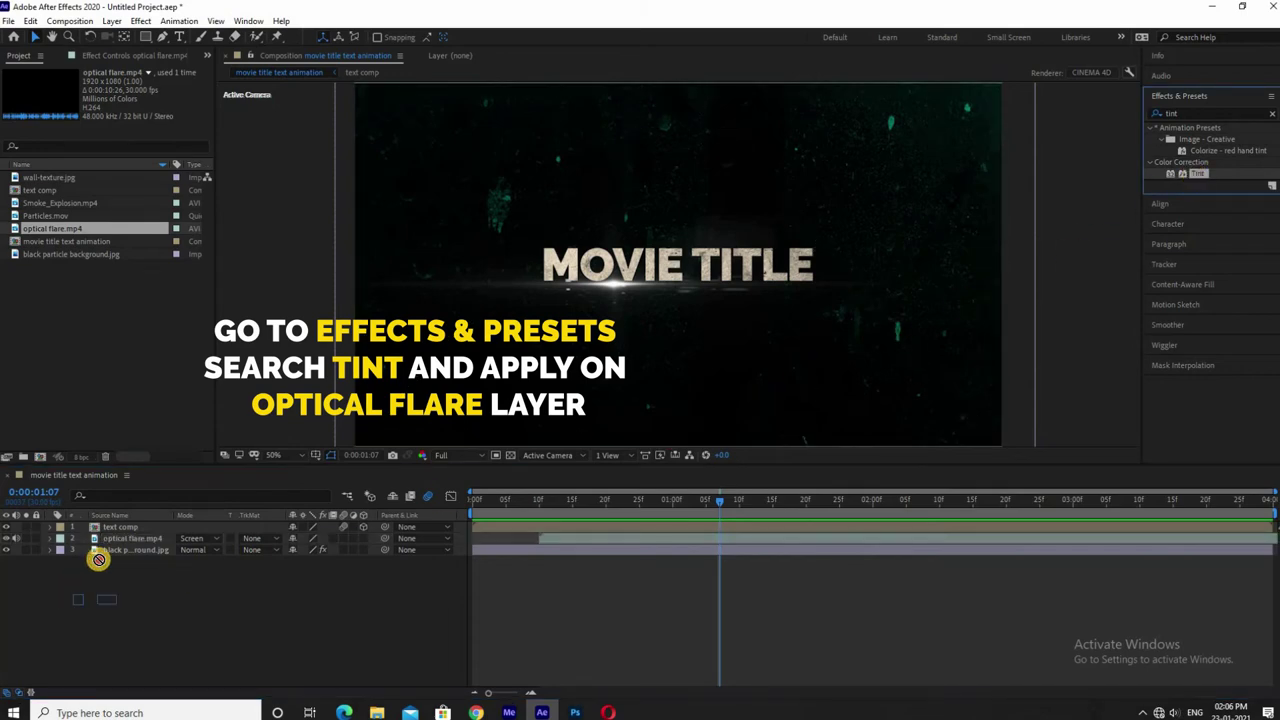
Step: Apply Tint to optical flare.mp4 with Map White To set to green 07EB0D
drag(1156, 204, 140, 540)
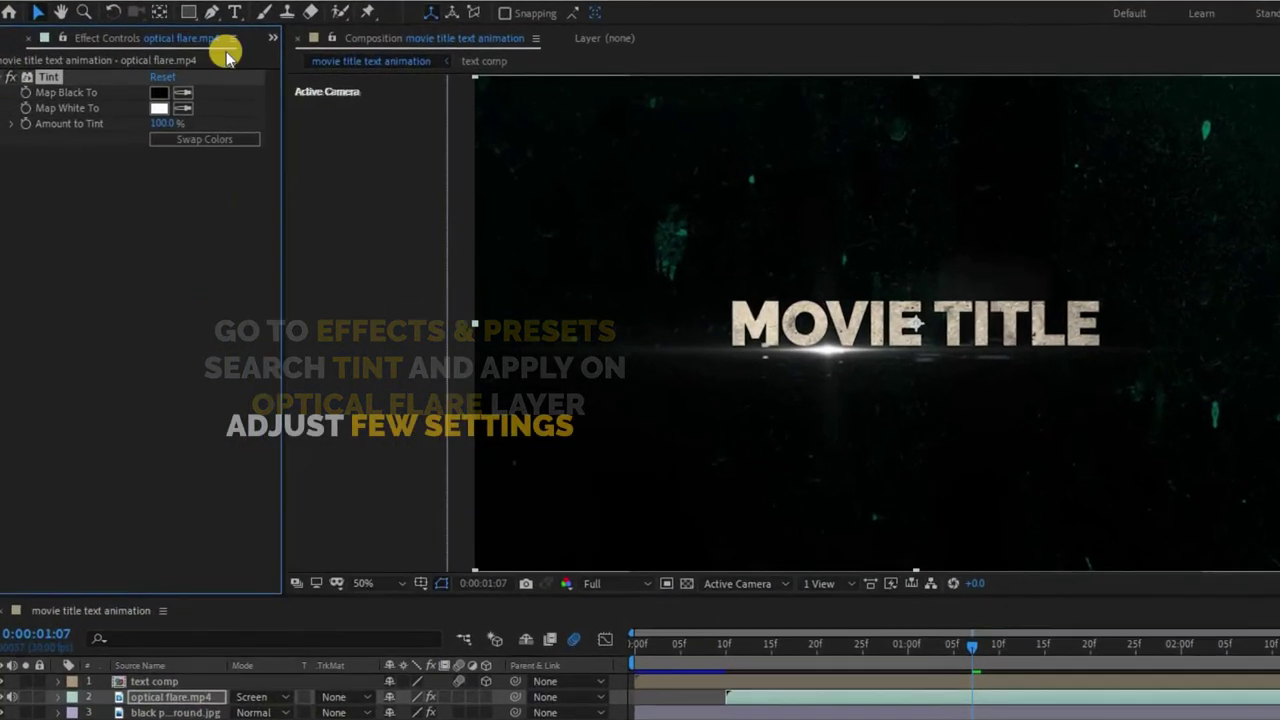
click(123, 106)
click(546, 440)
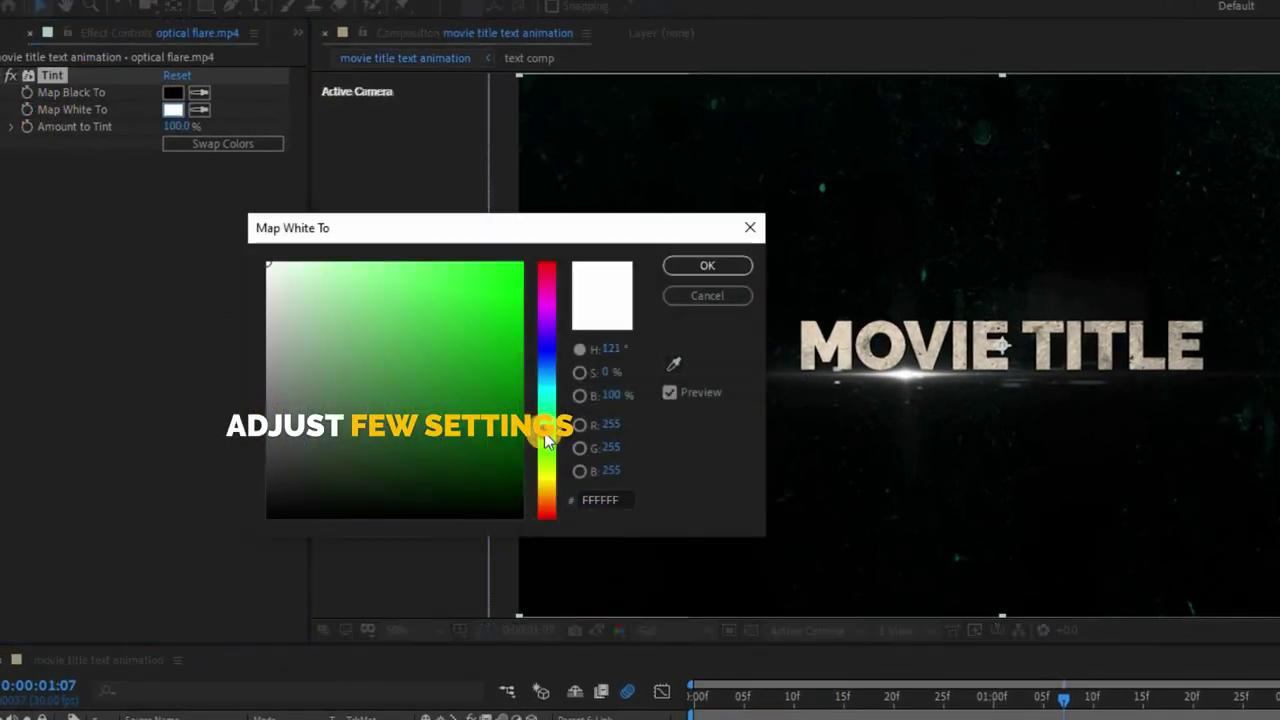
drag(515, 411, 511, 293)
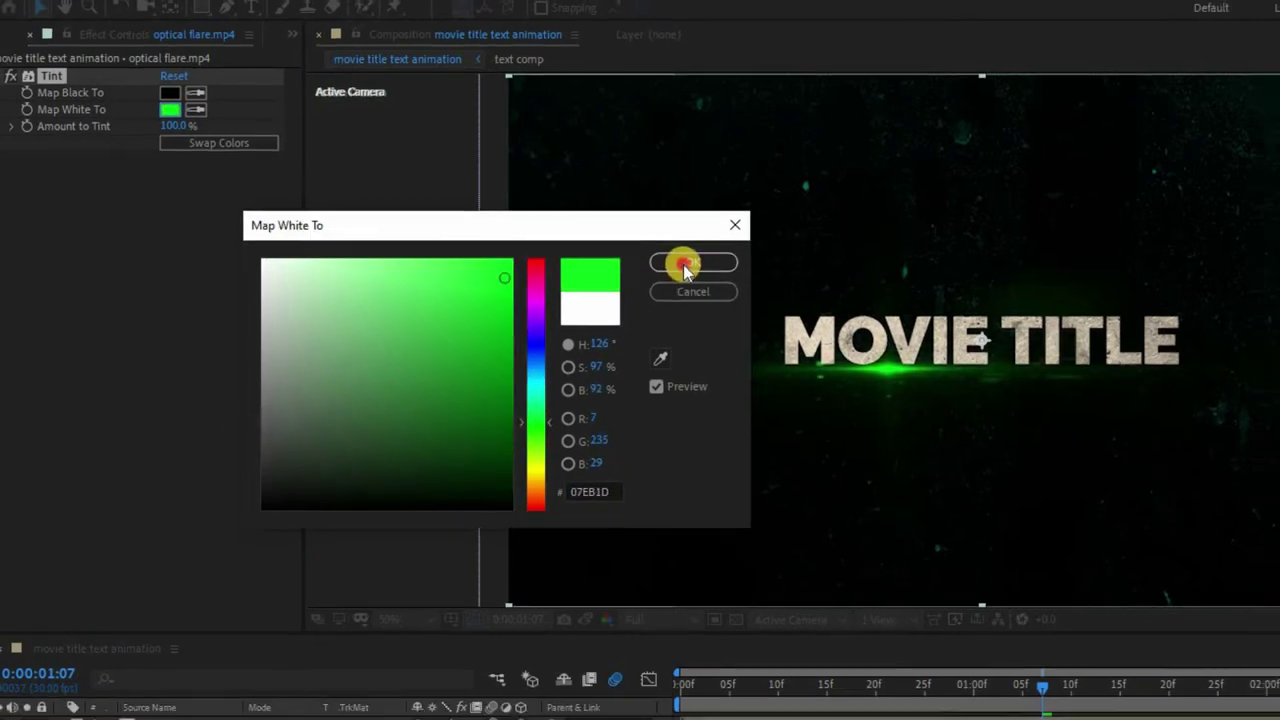
click(706, 265)
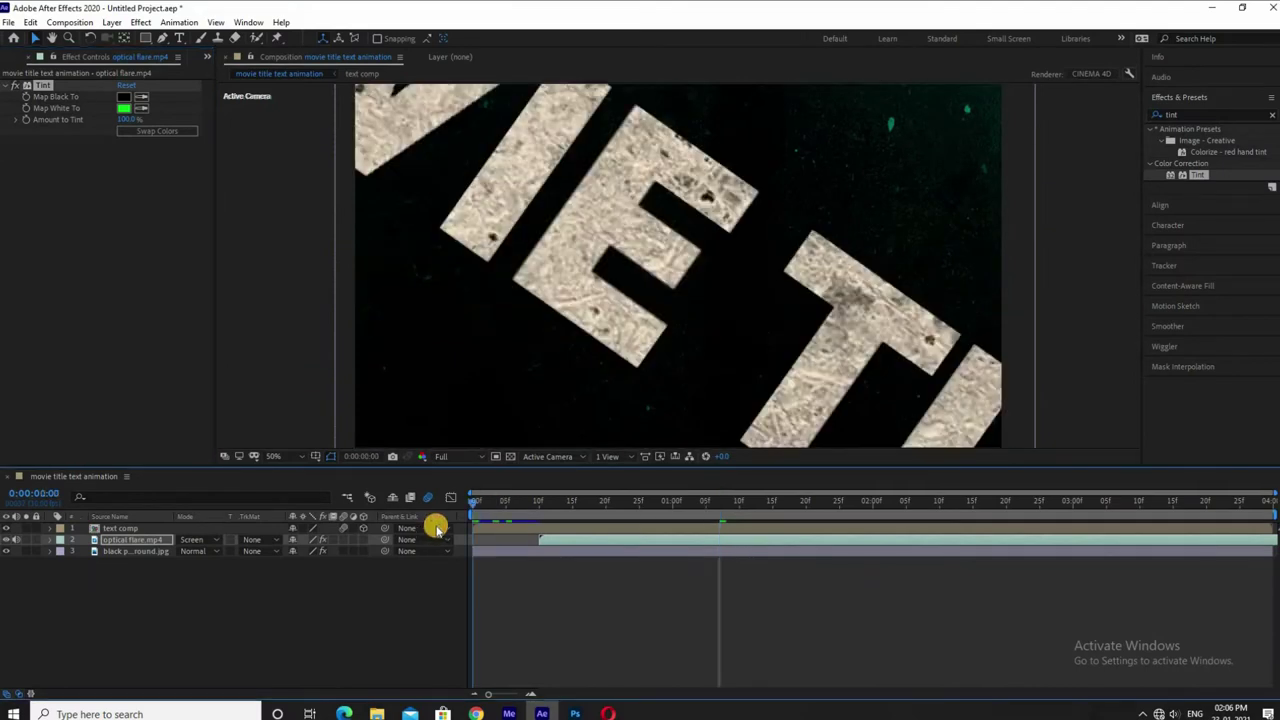
Step: Preview the composition to check the green flare
key(space)
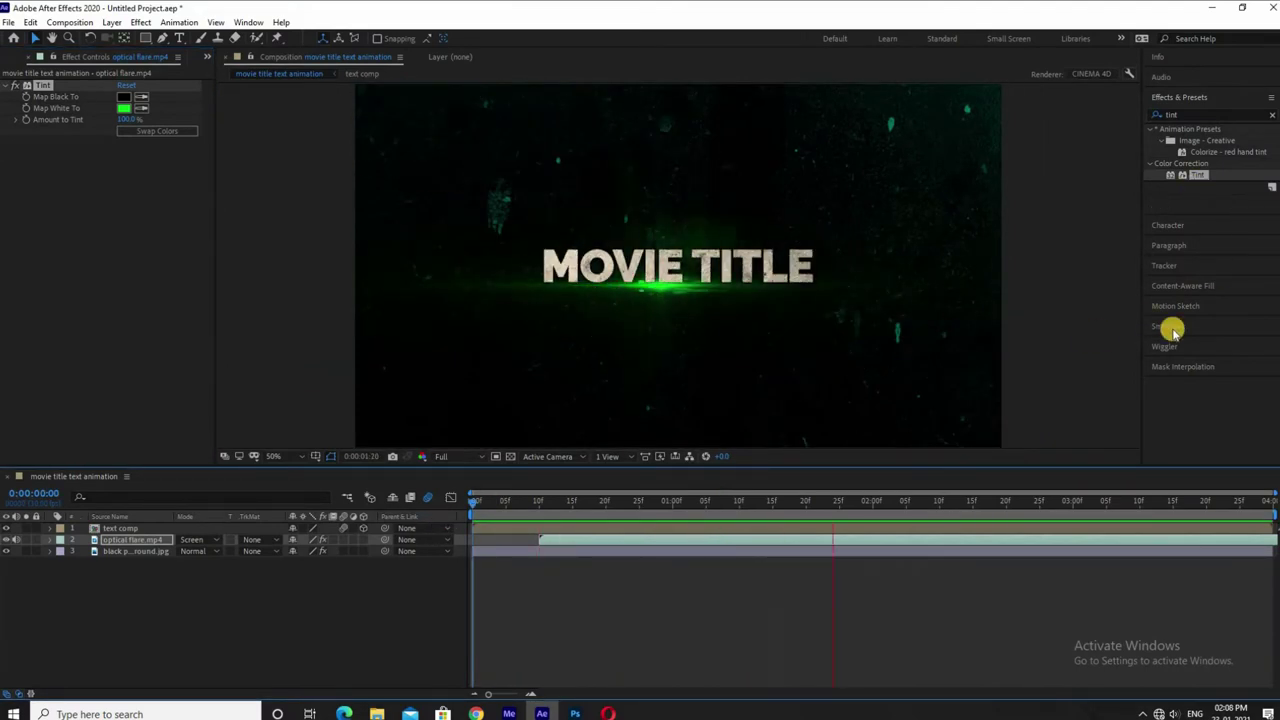
key(space)
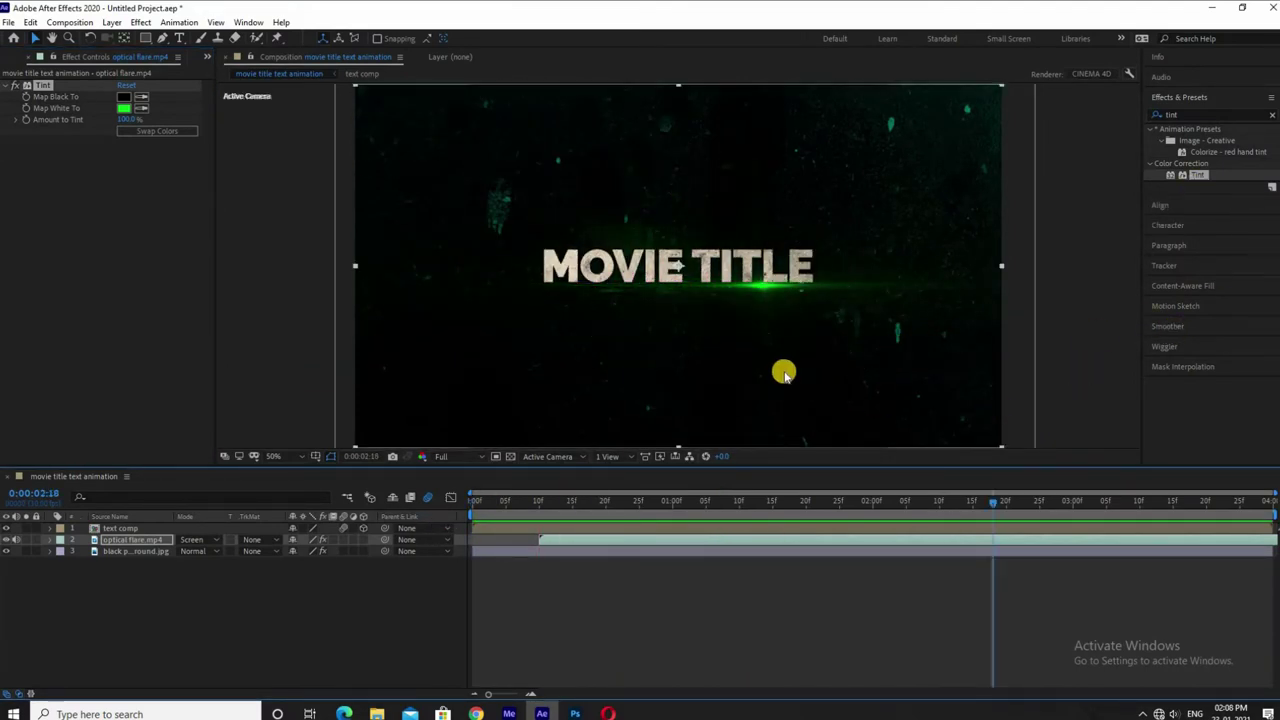
key(space)
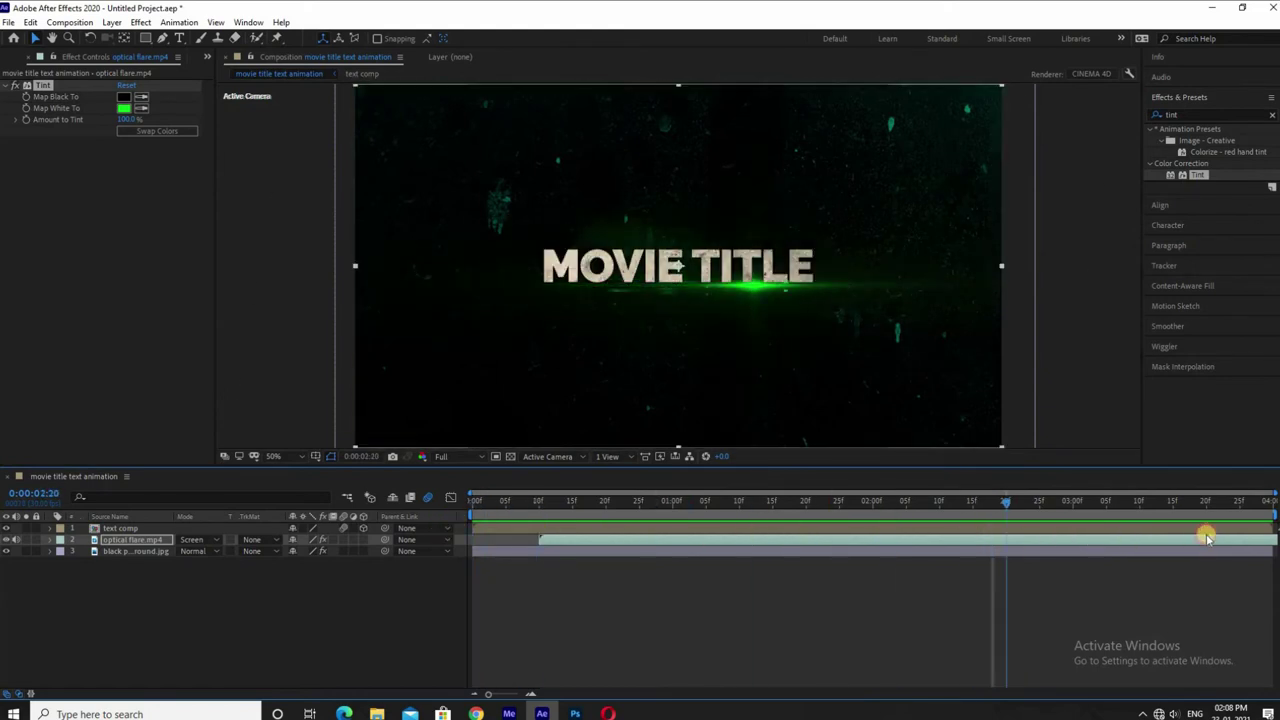
key(space)
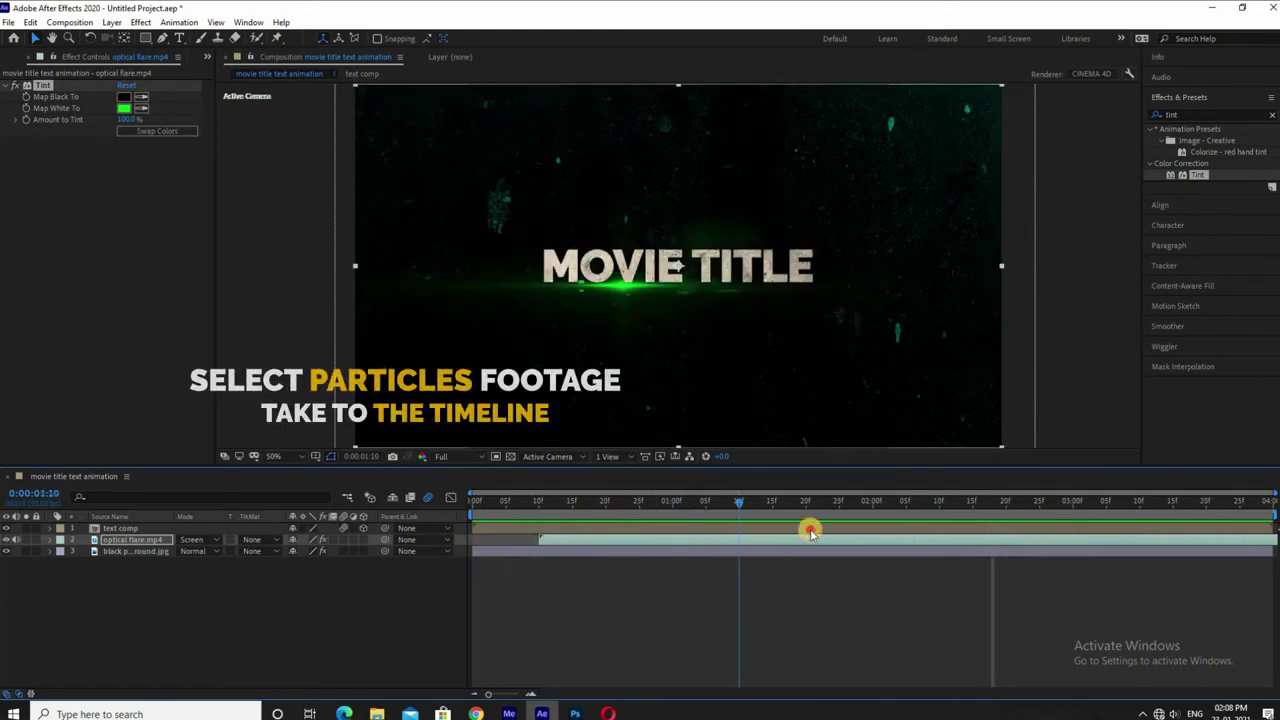
Step: Add Particles.mov as the top layer at 0:00:01:21 and set its mode to Screen
click(812, 500)
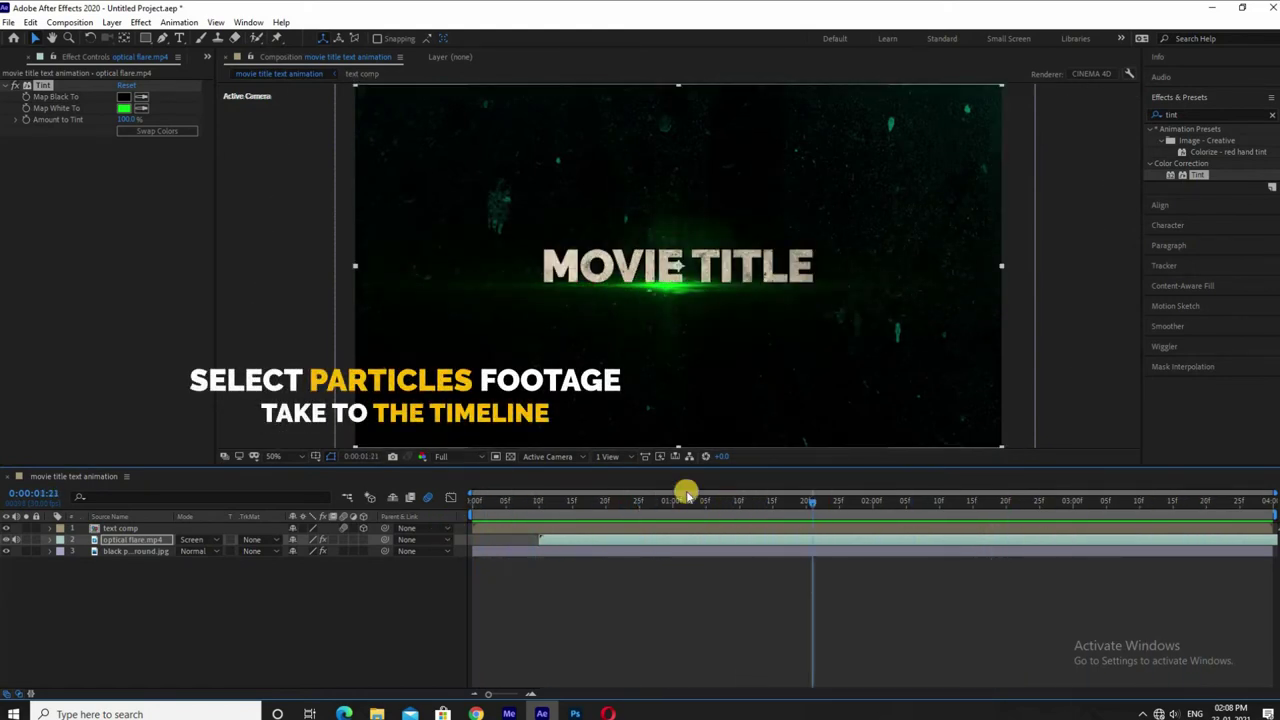
click(207, 57)
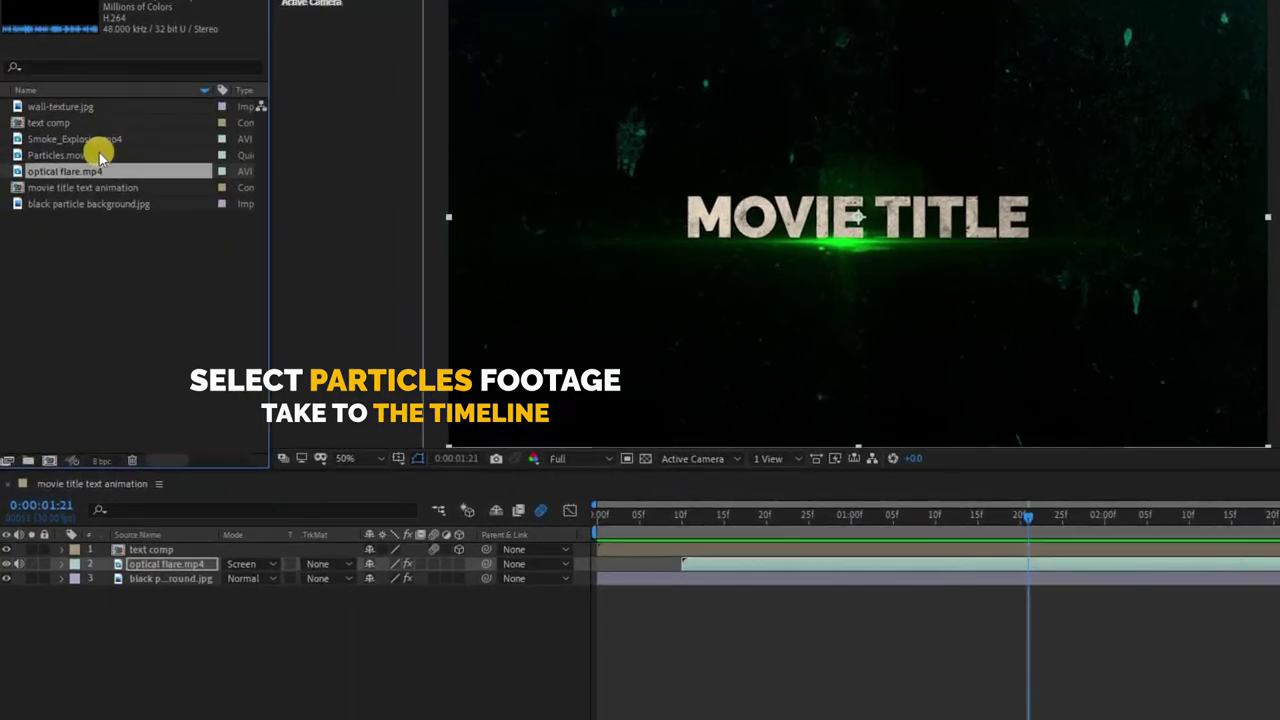
click(100, 155)
mouse_move(100, 155)
mouse_down()
mouse_move(906, 220)
mouse_move(860, 220)
mouse_up()
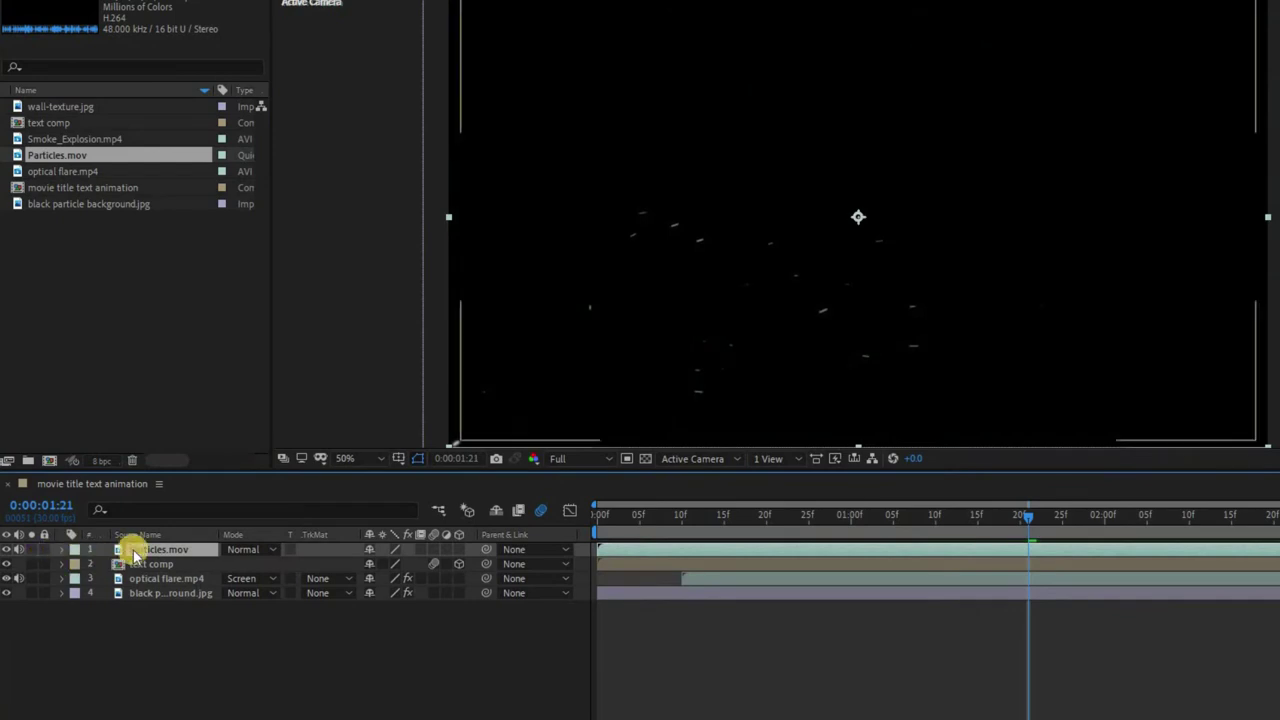
key(Return)
click(238, 550)
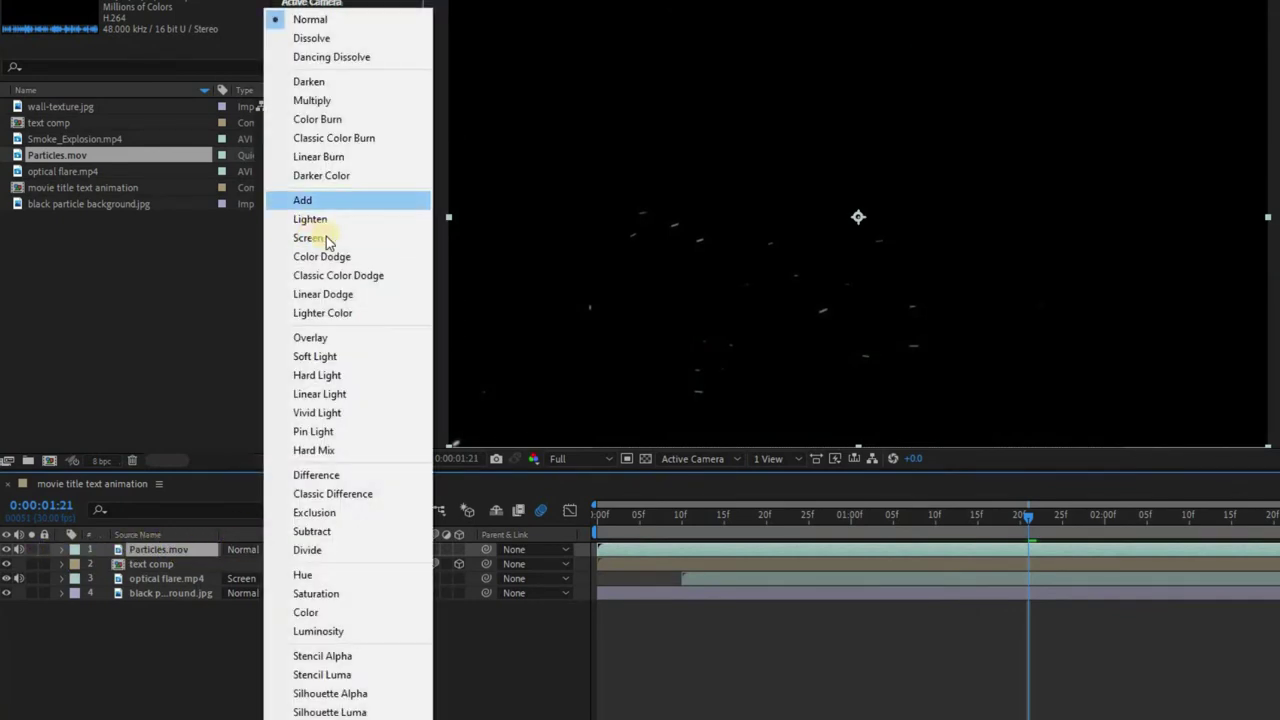
click(300, 237)
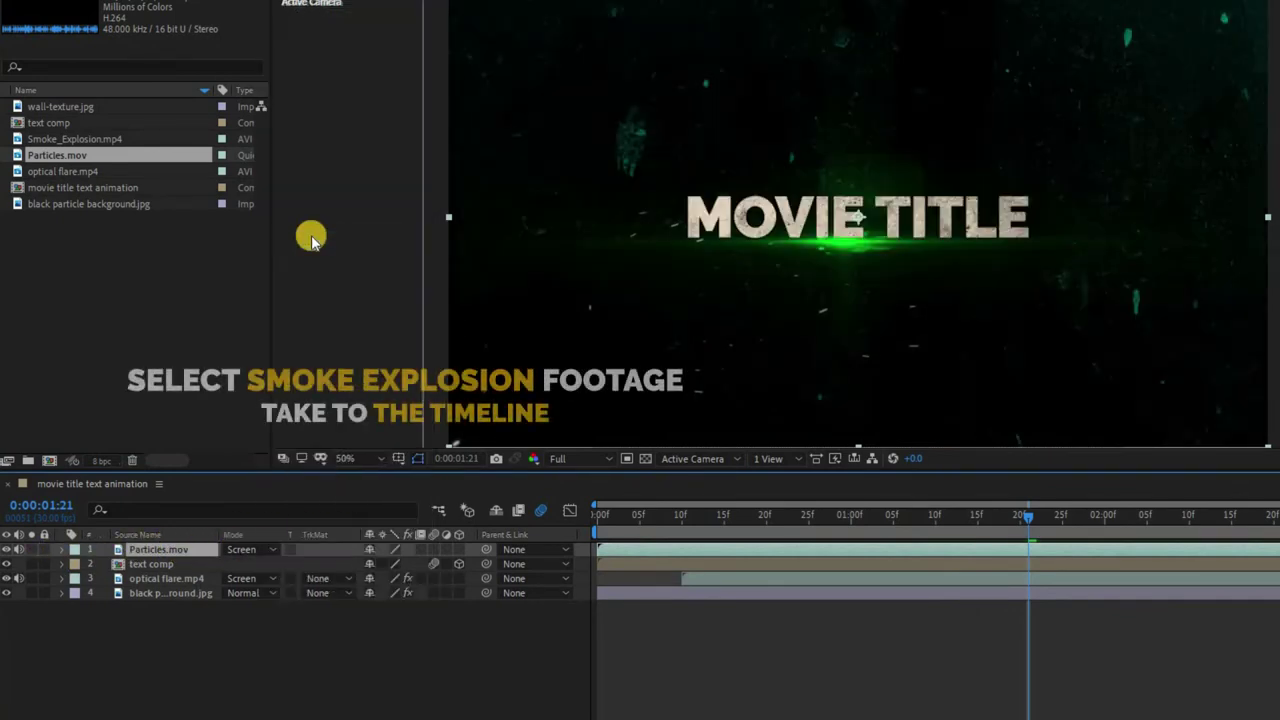
Step: Add Smoke_Explosion.mp4 above Particles.mov and set its blend mode to Screen
click(100, 140)
drag(94, 140, 852, 227)
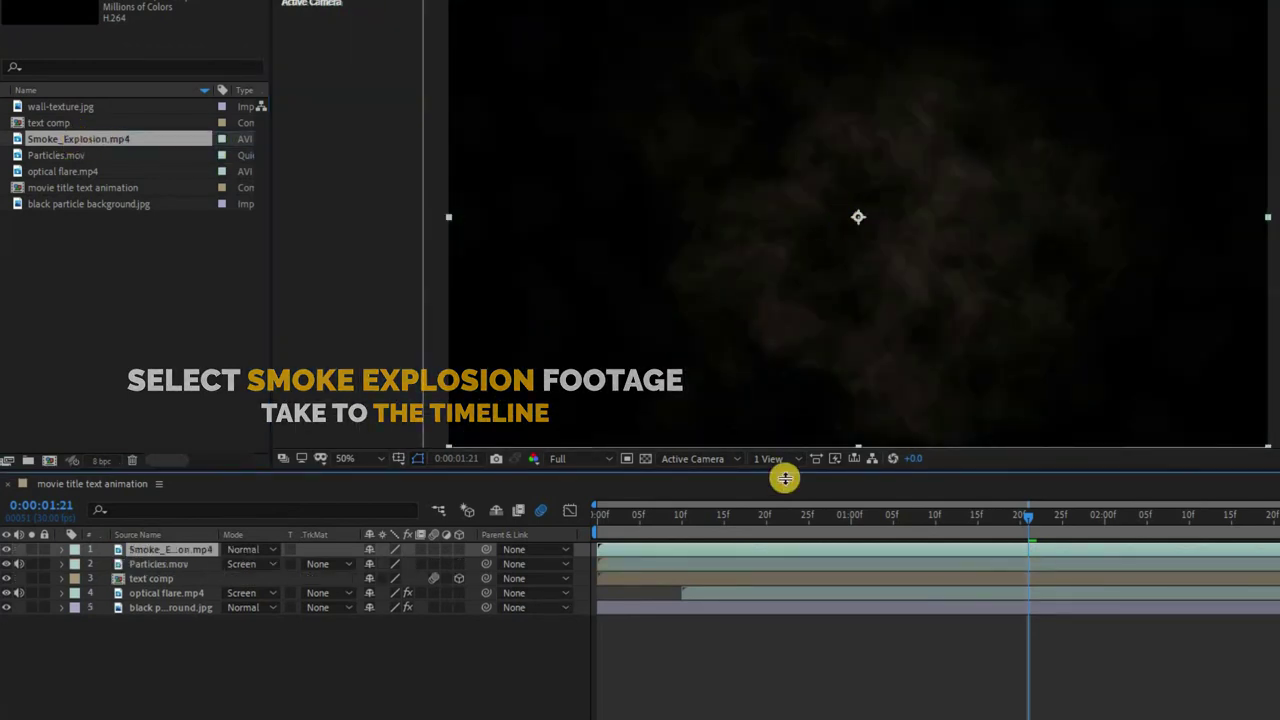
drag(668, 530, 648, 531)
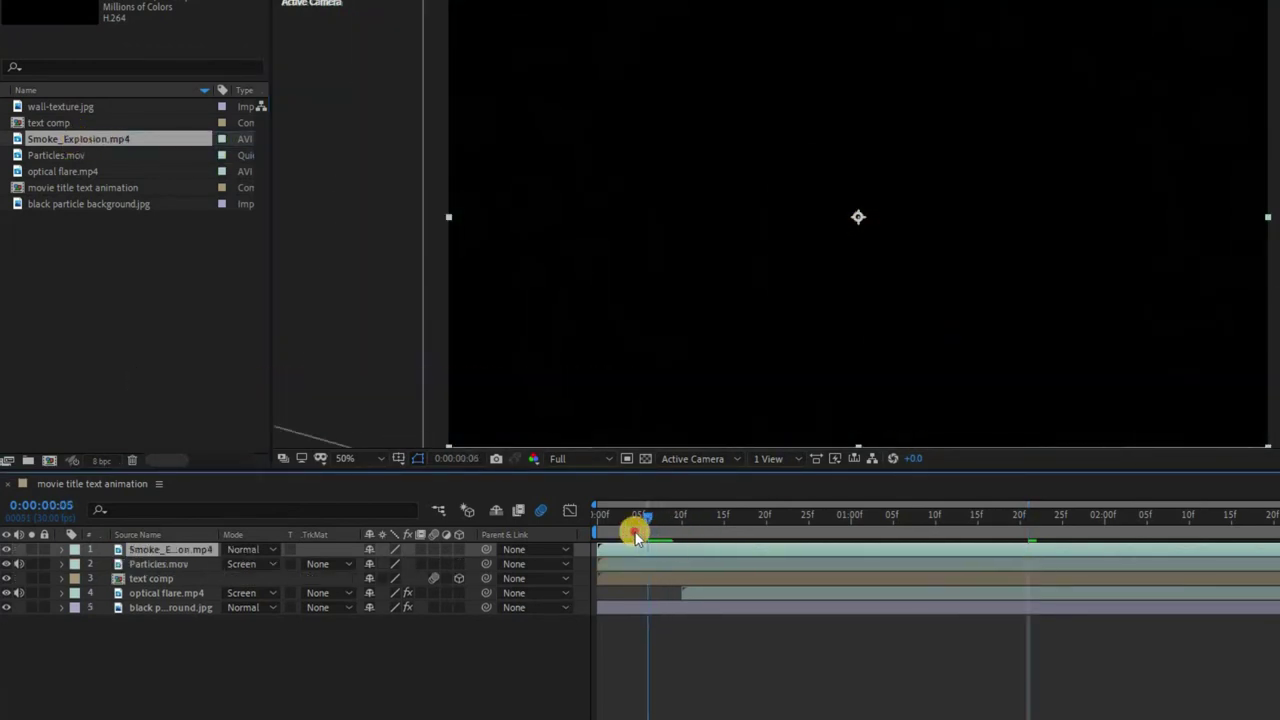
click(232, 553)
click(343, 239)
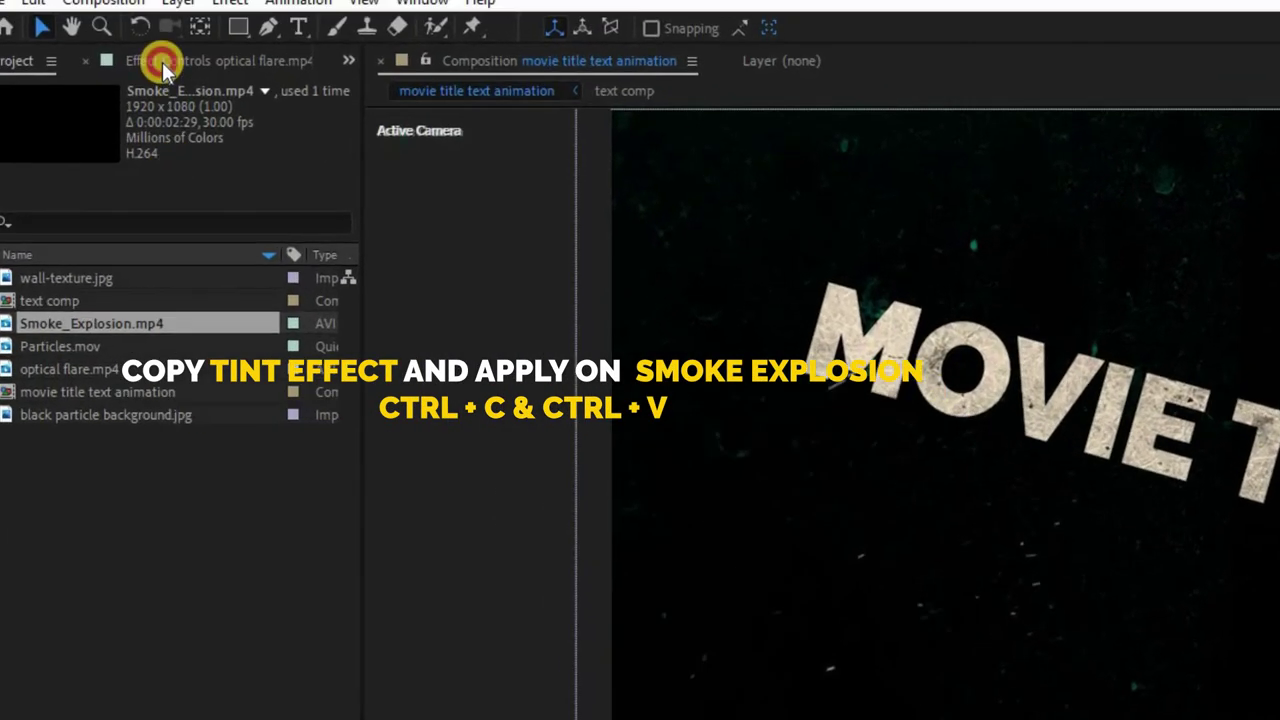
Step: Copy the optical flare's Tint effect and paste it onto the Smoke_Explosion layer
click(162, 62)
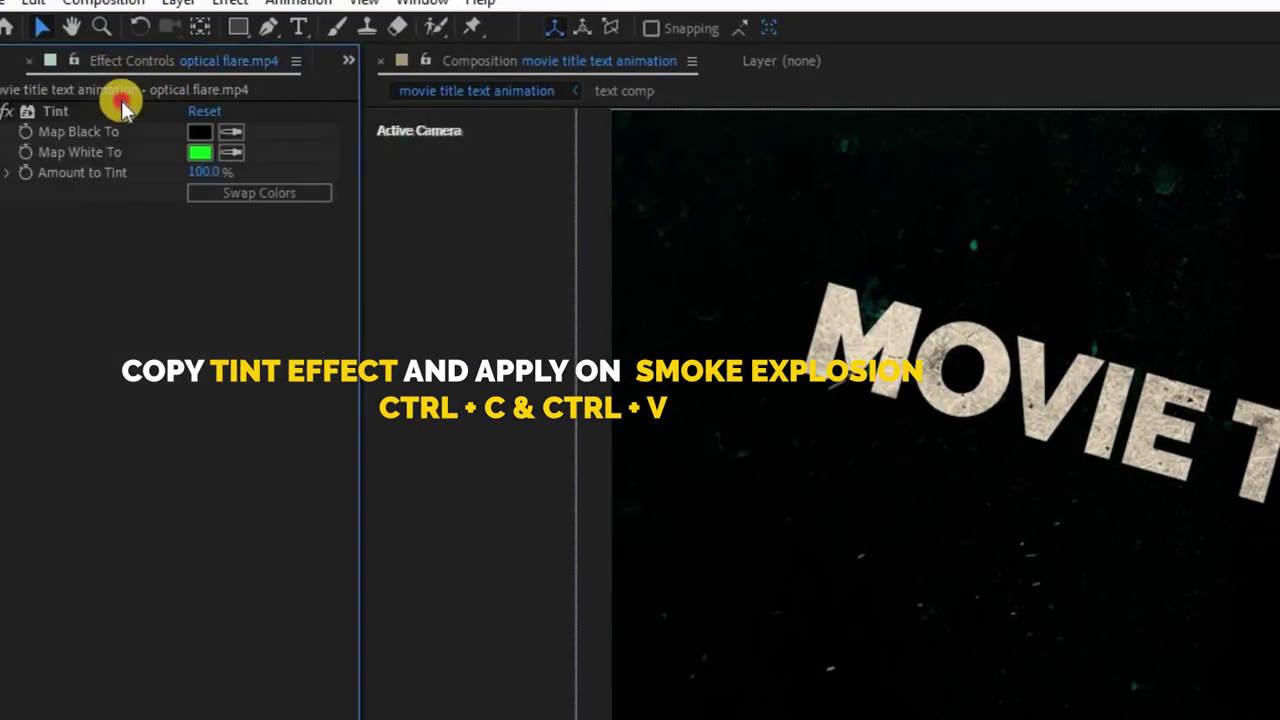
click(65, 104)
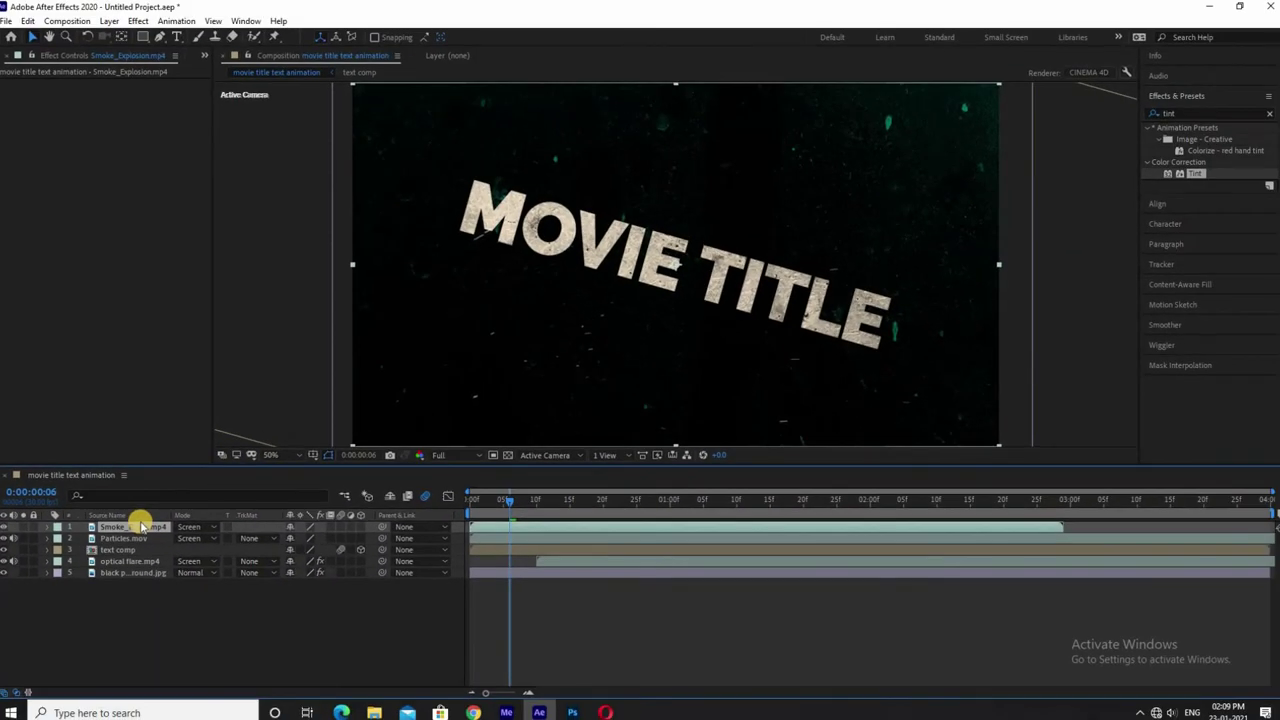
click(218, 594)
key(ctrl+v)
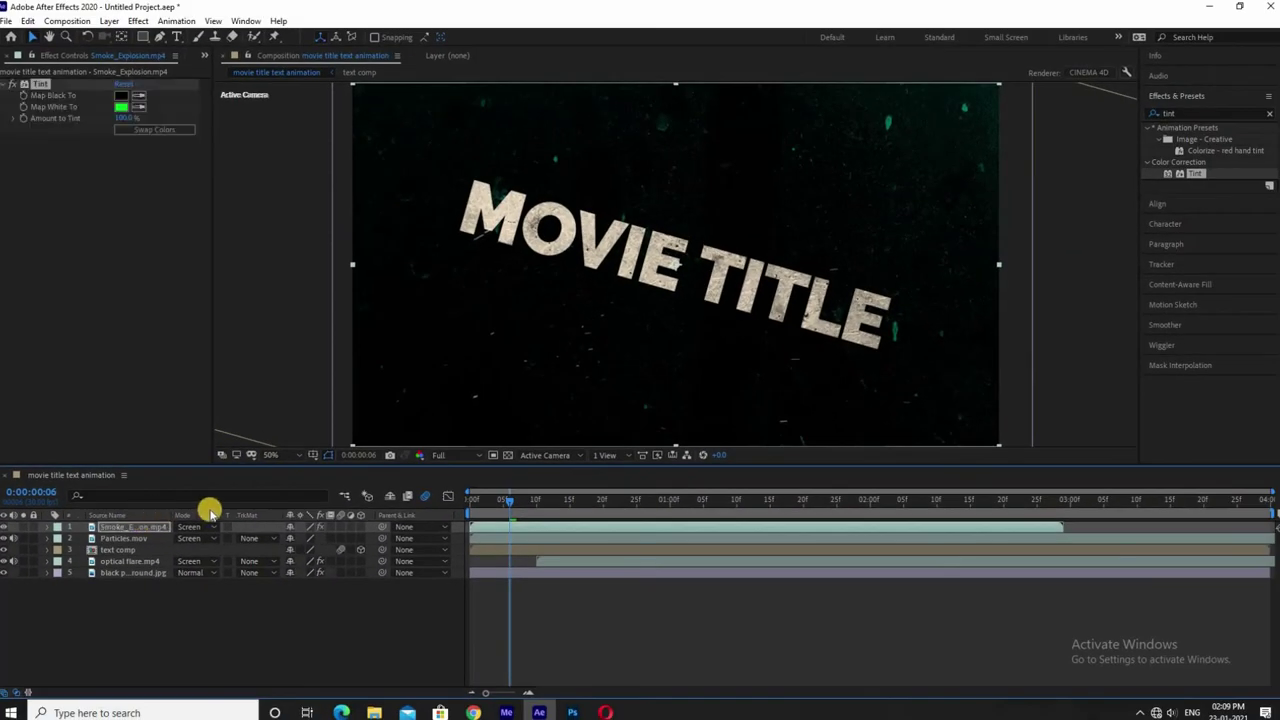
Step: Scrub and preview the composition to check the green smoke
drag(503, 508, 672, 496)
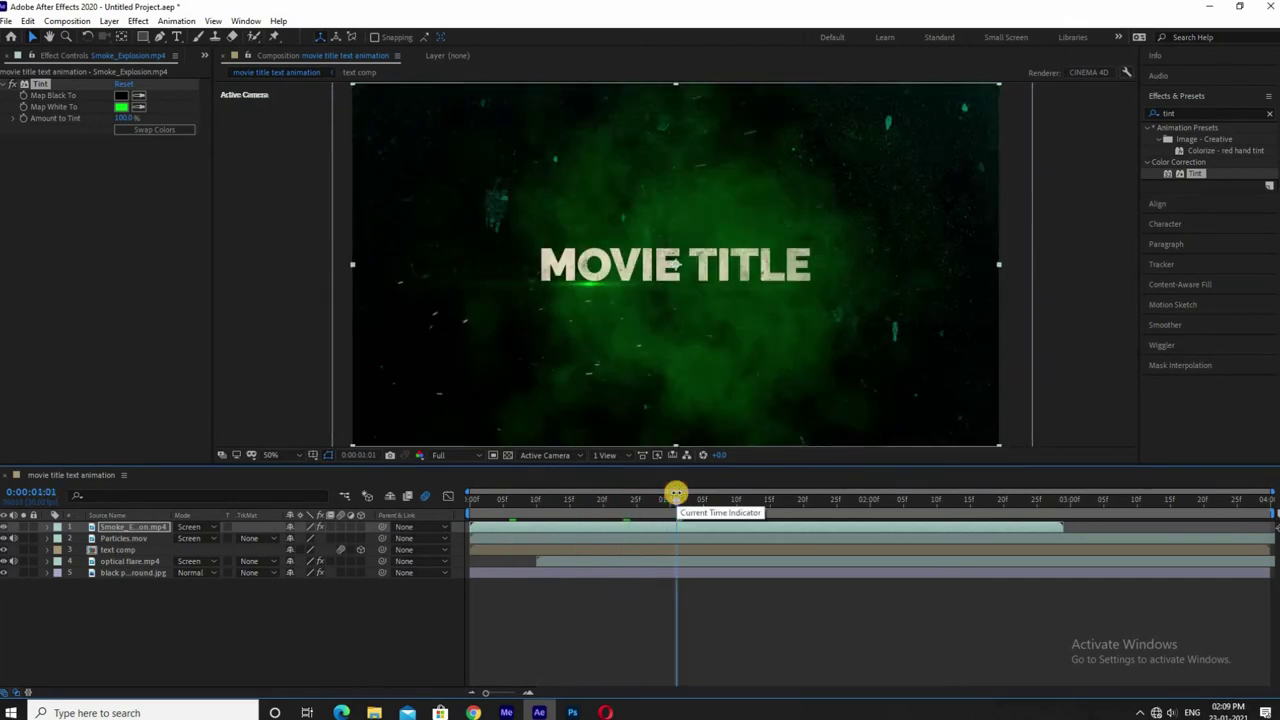
drag(677, 497, 770, 500)
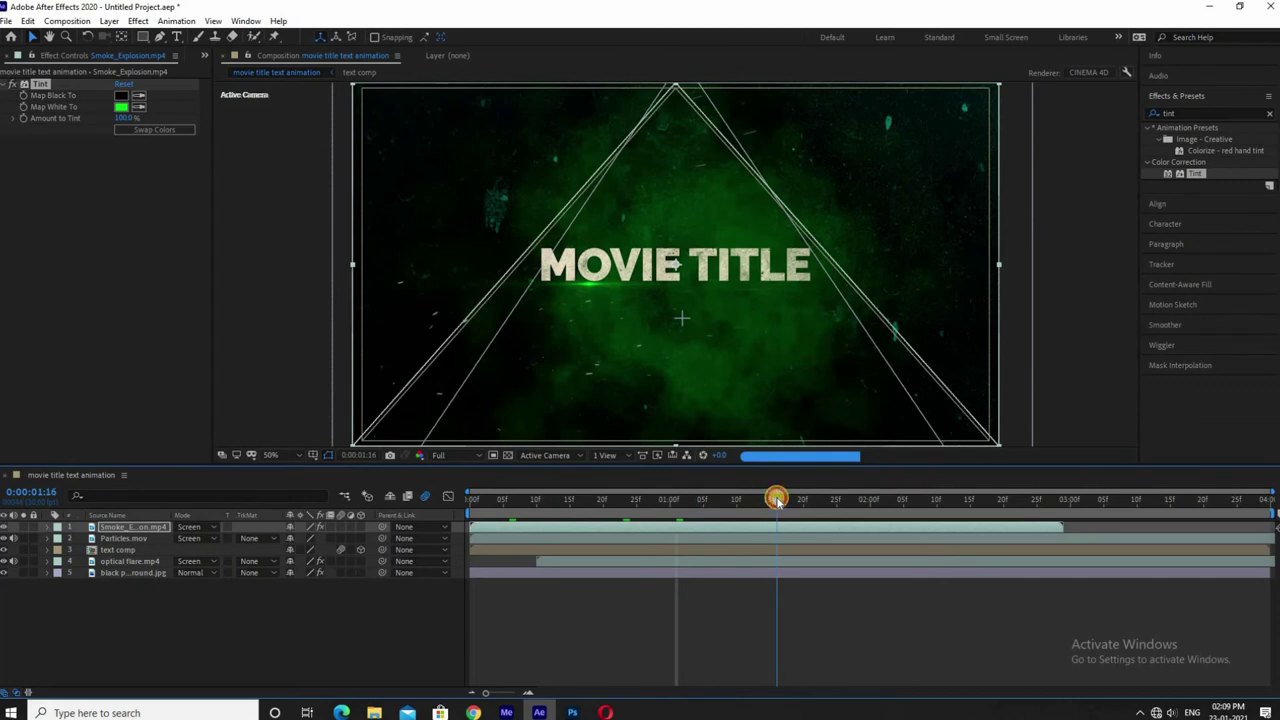
drag(872, 507, 917, 512)
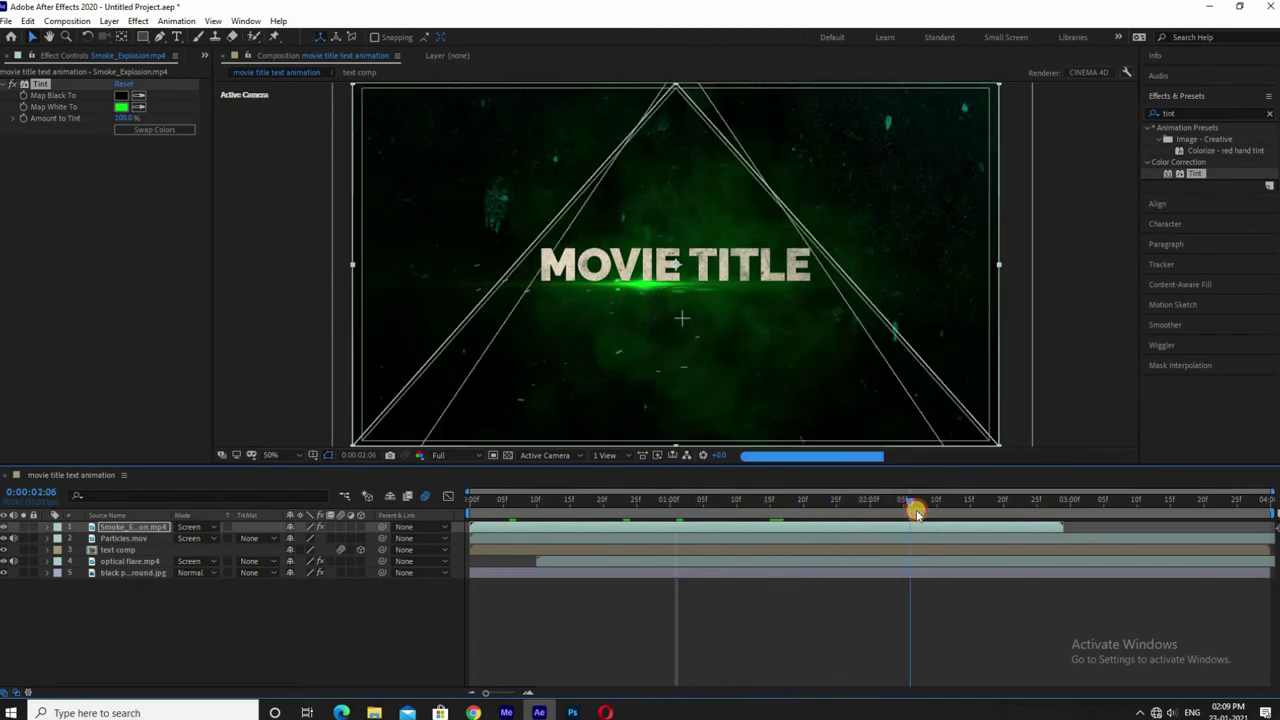
key(space)
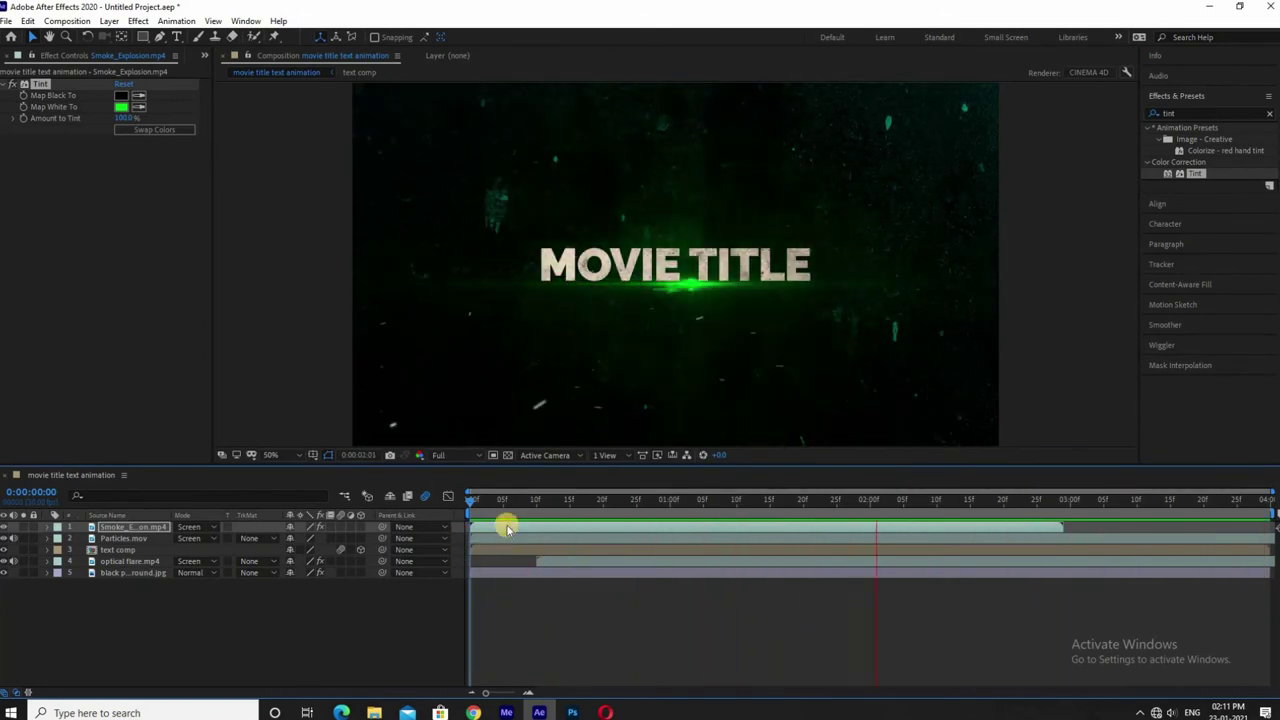
Step: Retime the Smoke_Explosion layer bar around frame 12 to match the title's impact
click(522, 537)
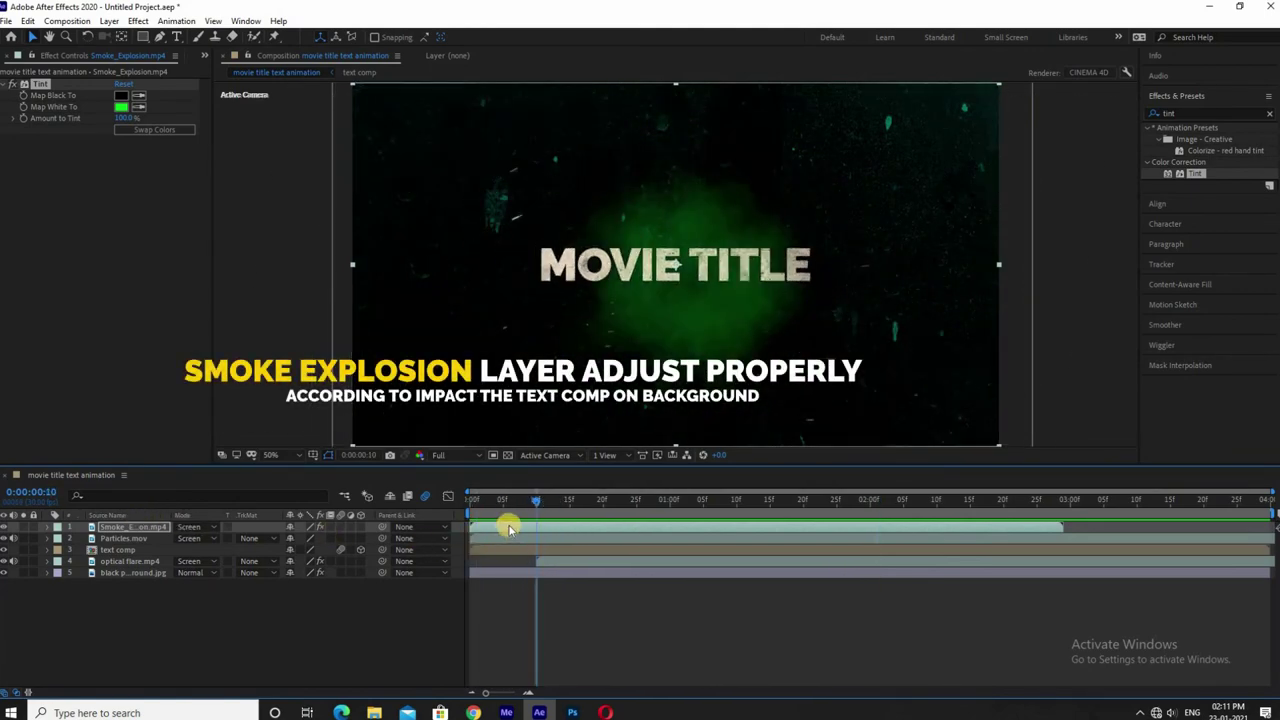
drag(506, 525, 527, 525)
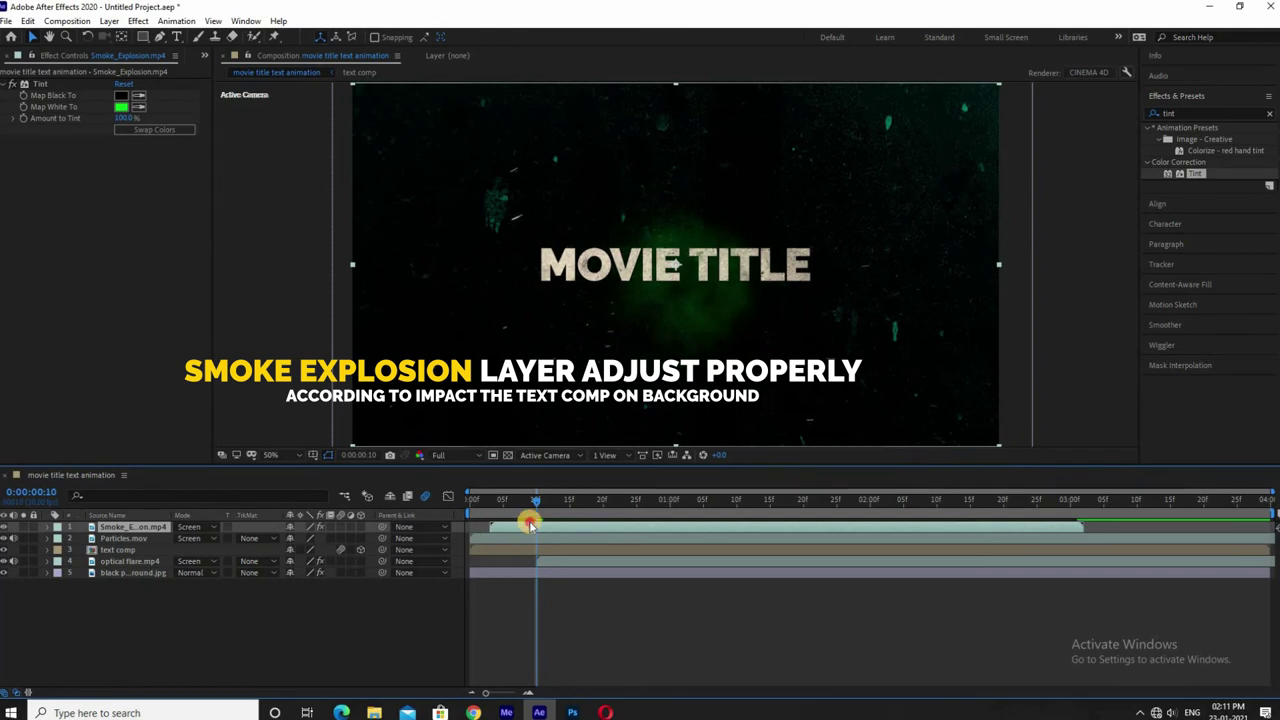
click(548, 512)
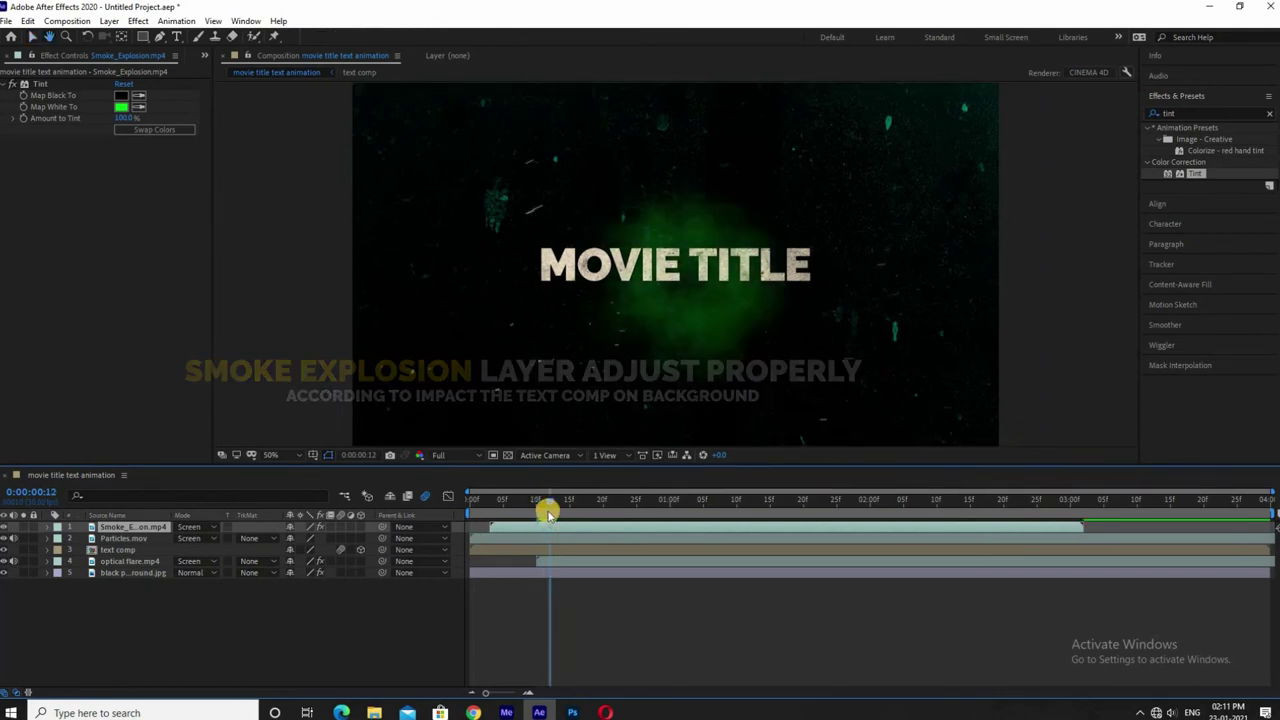
click(556, 527)
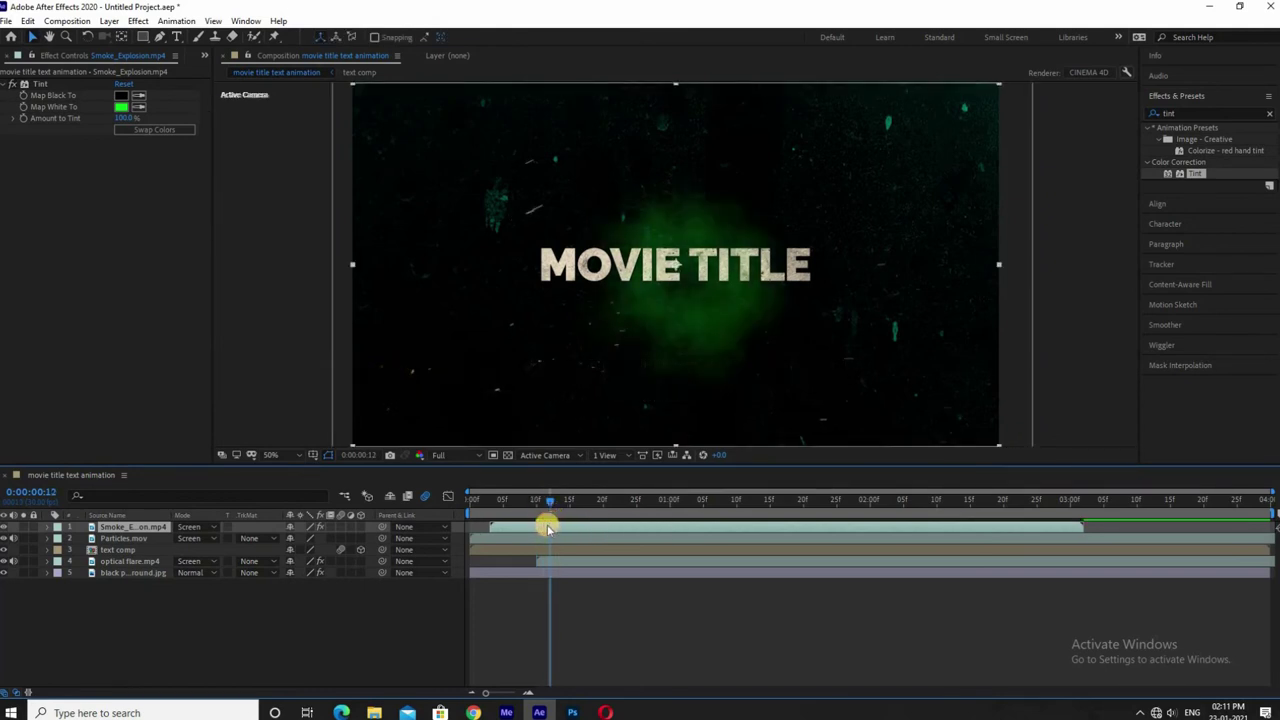
drag(537, 529, 549, 505)
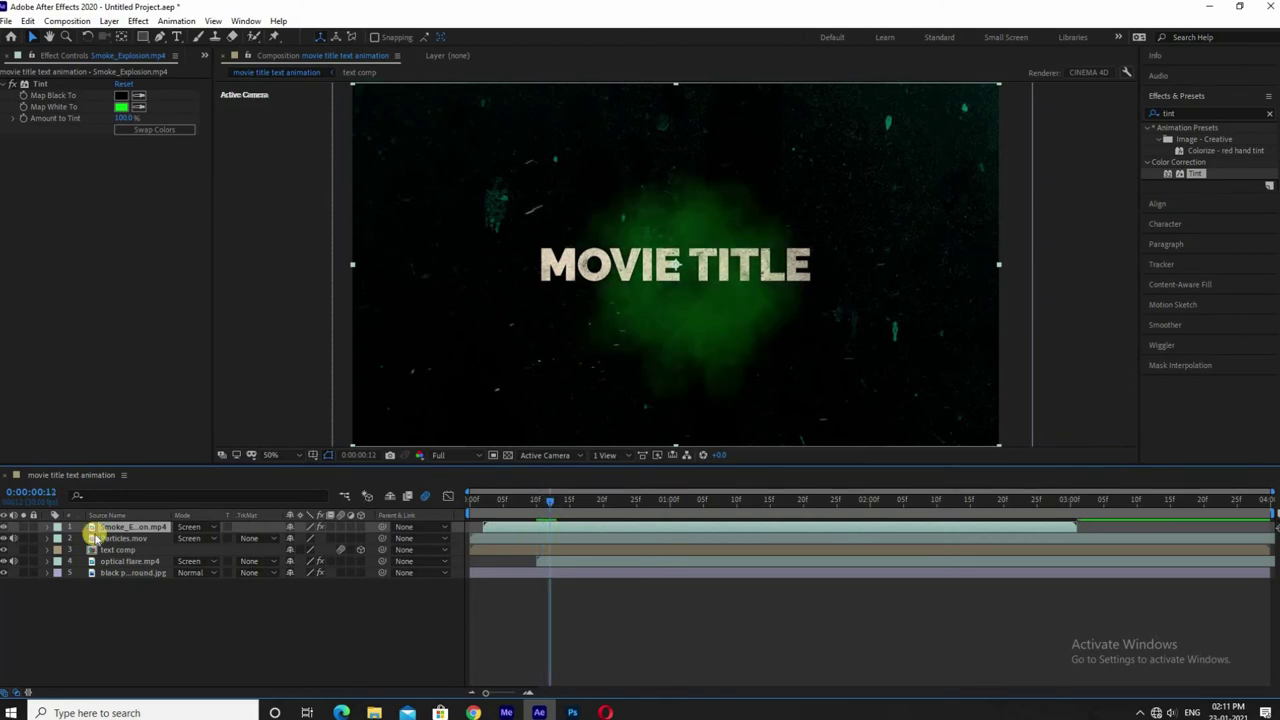
Step: Nudge the smoke Tint's Map White To hue and review the result in the timeline
click(119, 106)
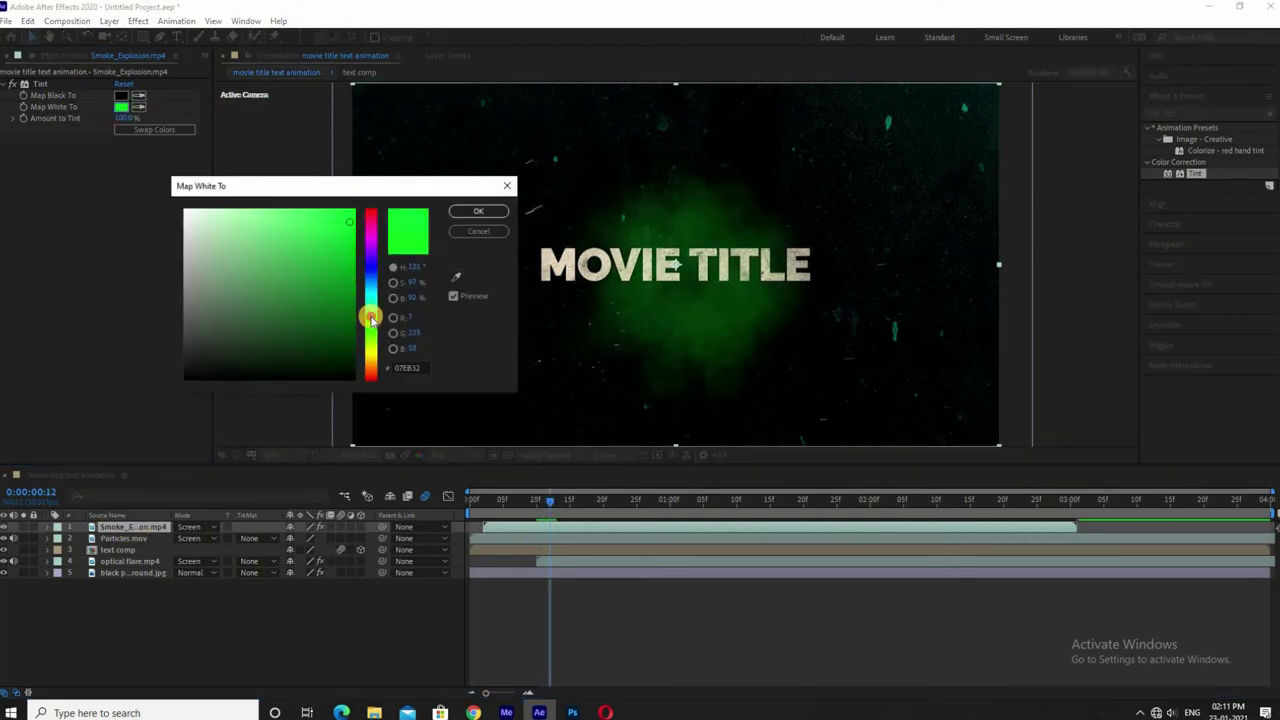
drag(370, 319, 371, 317)
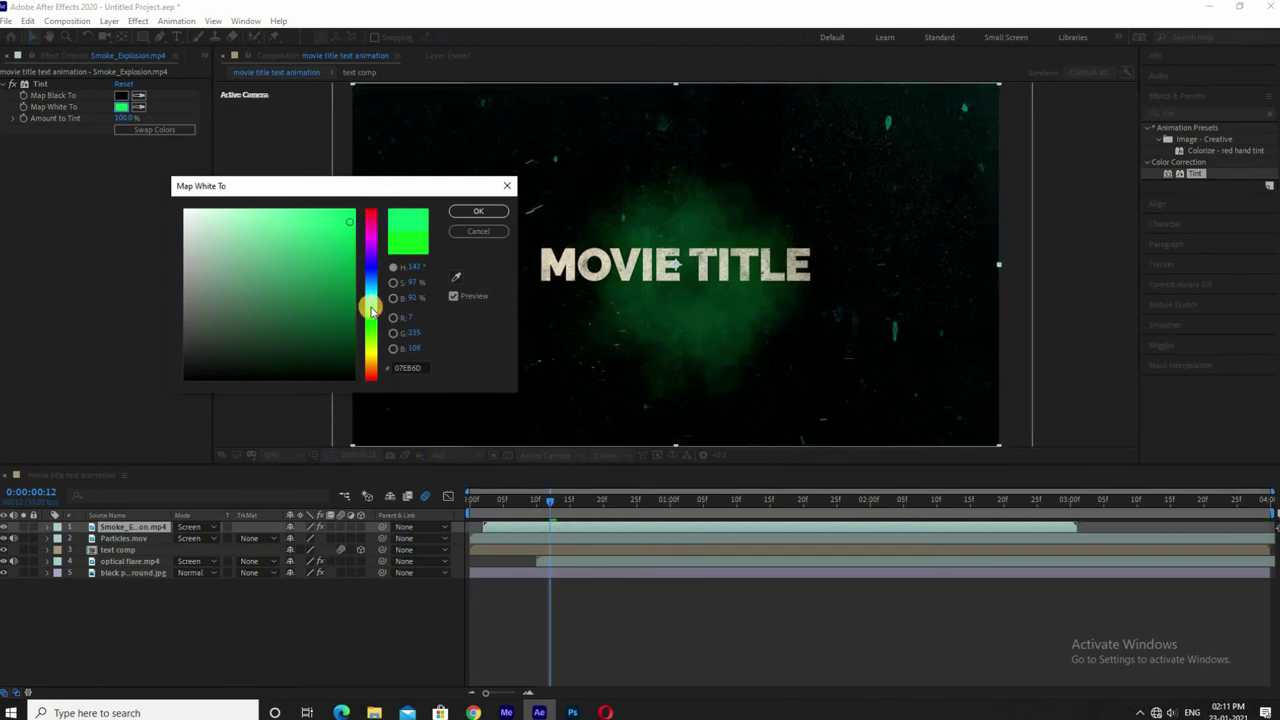
drag(373, 306, 374, 307)
click(498, 219)
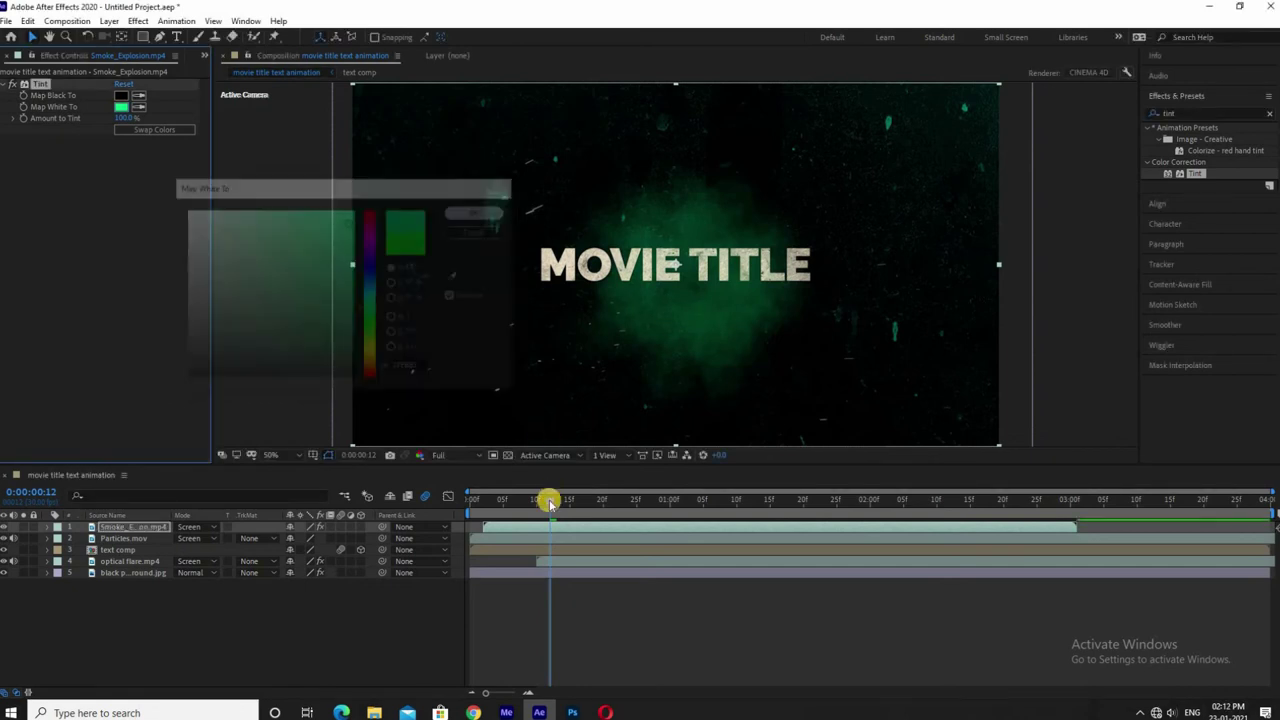
drag(546, 500, 470, 500)
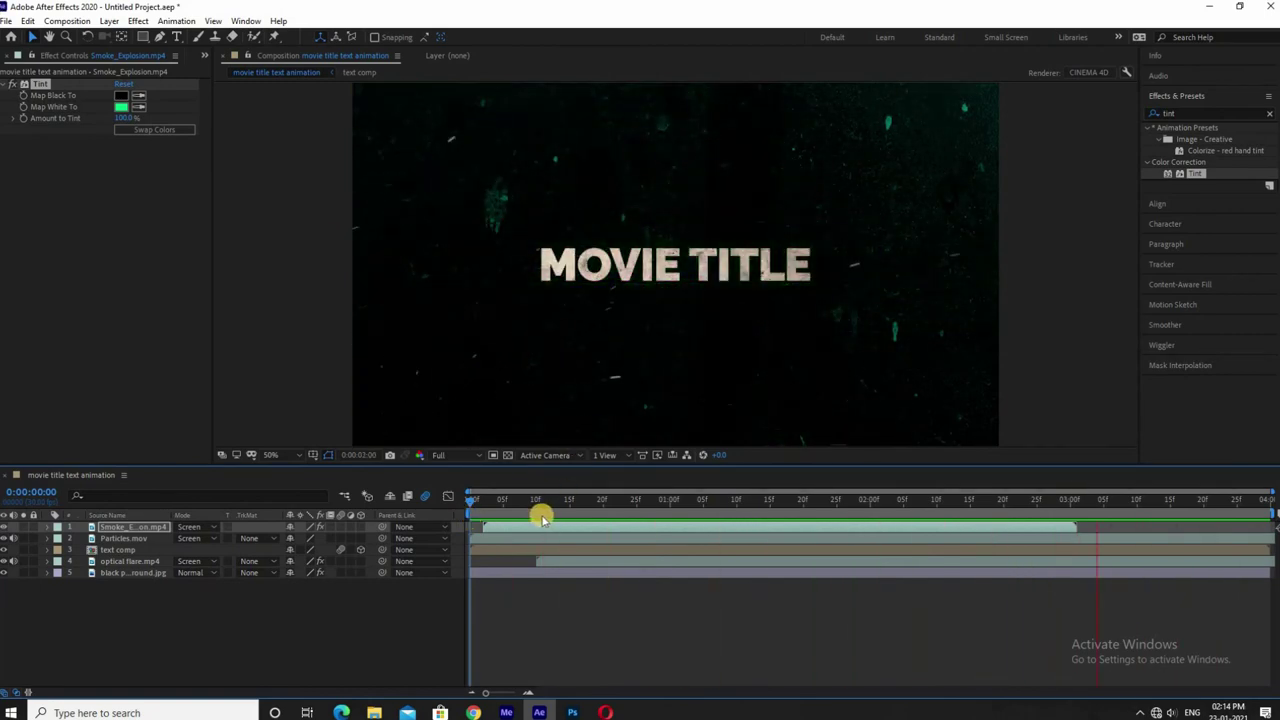
click(500, 505)
drag(580, 522, 672, 535)
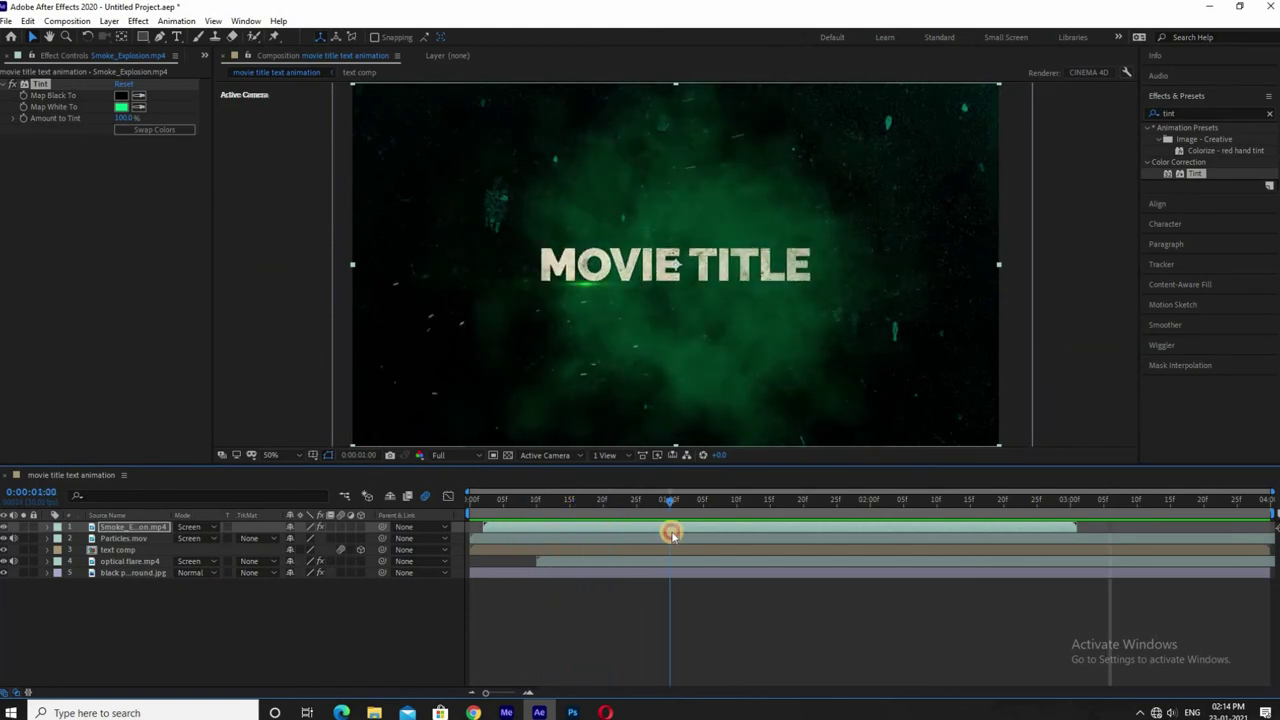
Step: Shift the smoke tint to a purer, darker green and confirm it
click(120, 107)
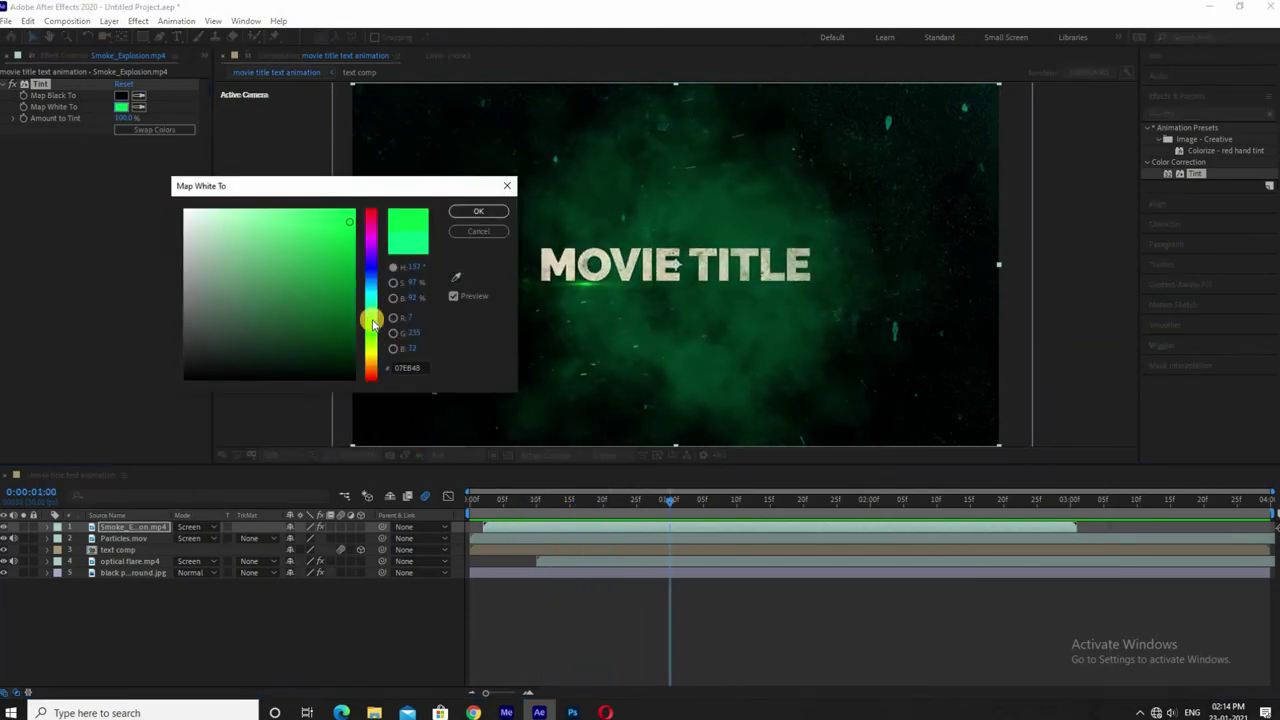
drag(372, 322, 373, 324)
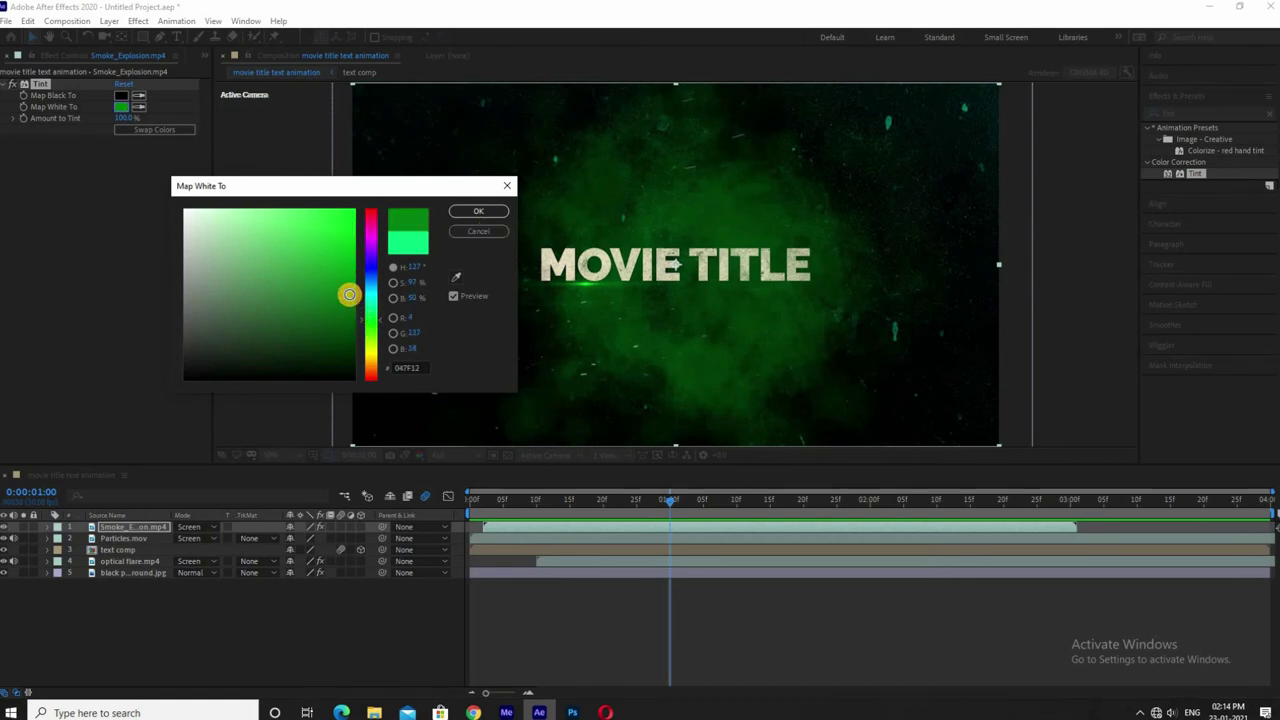
drag(349, 294, 349, 285)
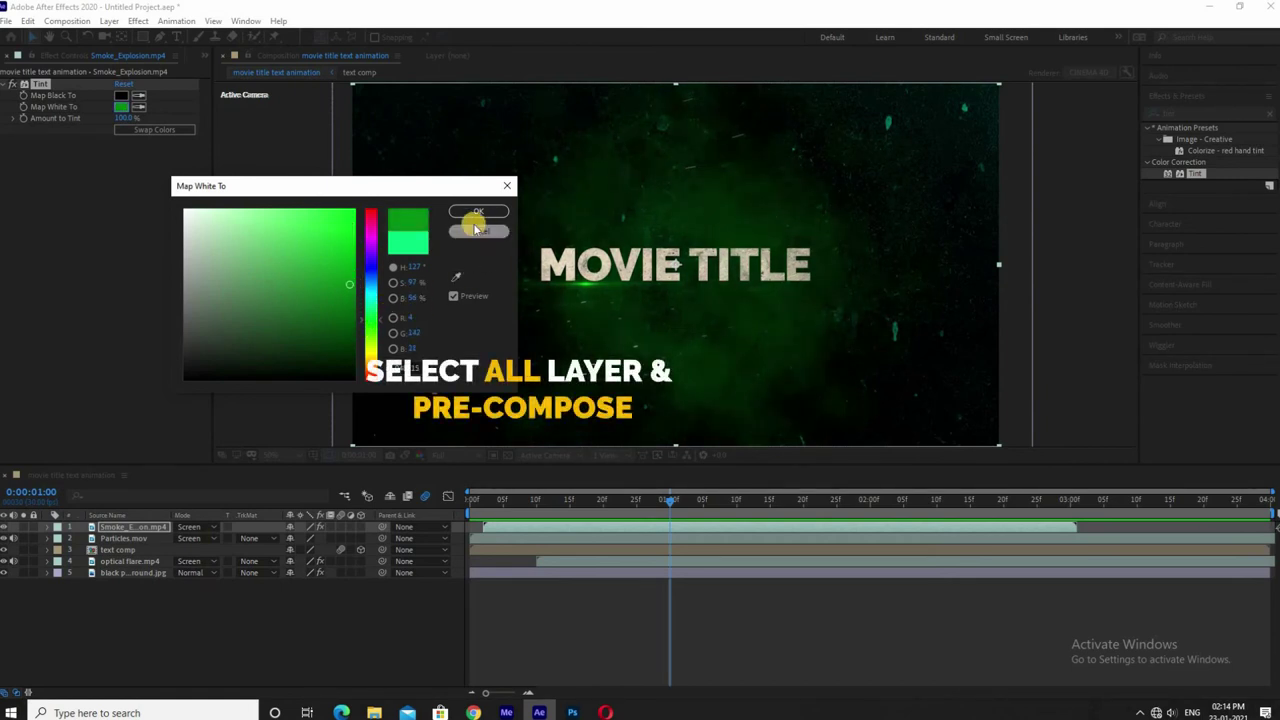
key(Return)
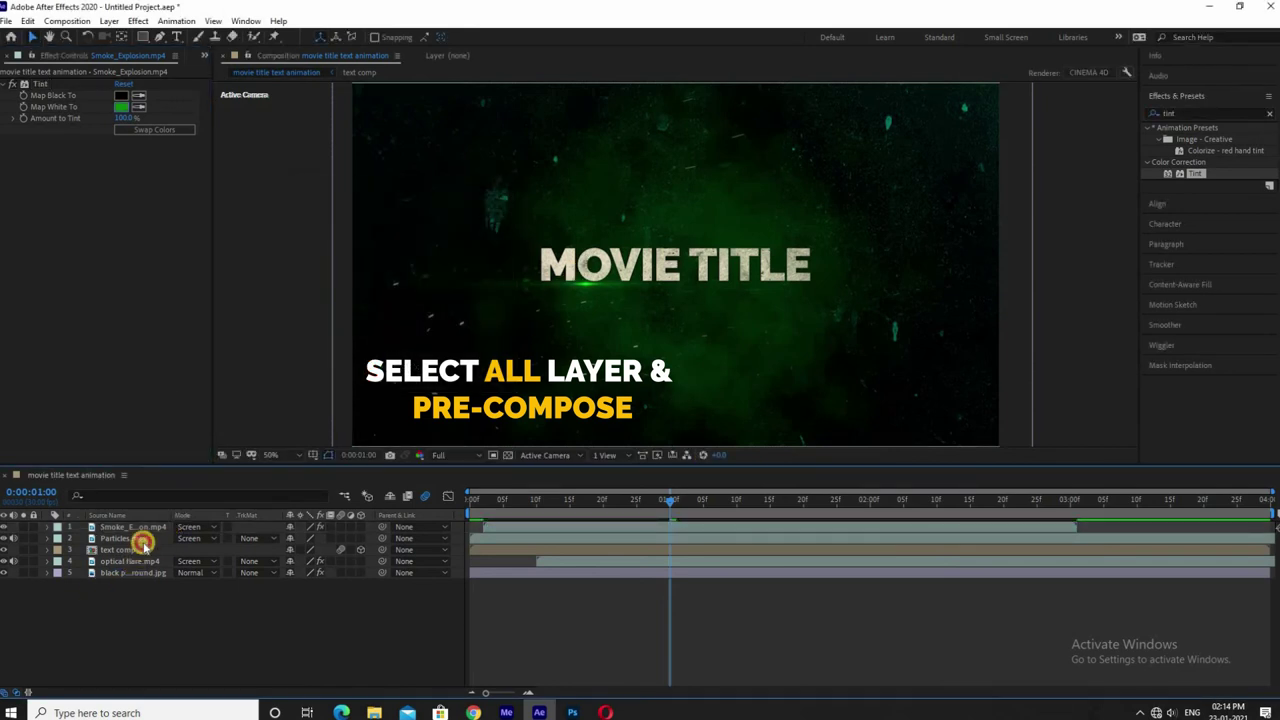
Step: Nest all five layers into a pre-composition called 'main comp', then return to an early frame
drag(113, 591, 141, 527)
right_click(143, 526)
click(225, 449)
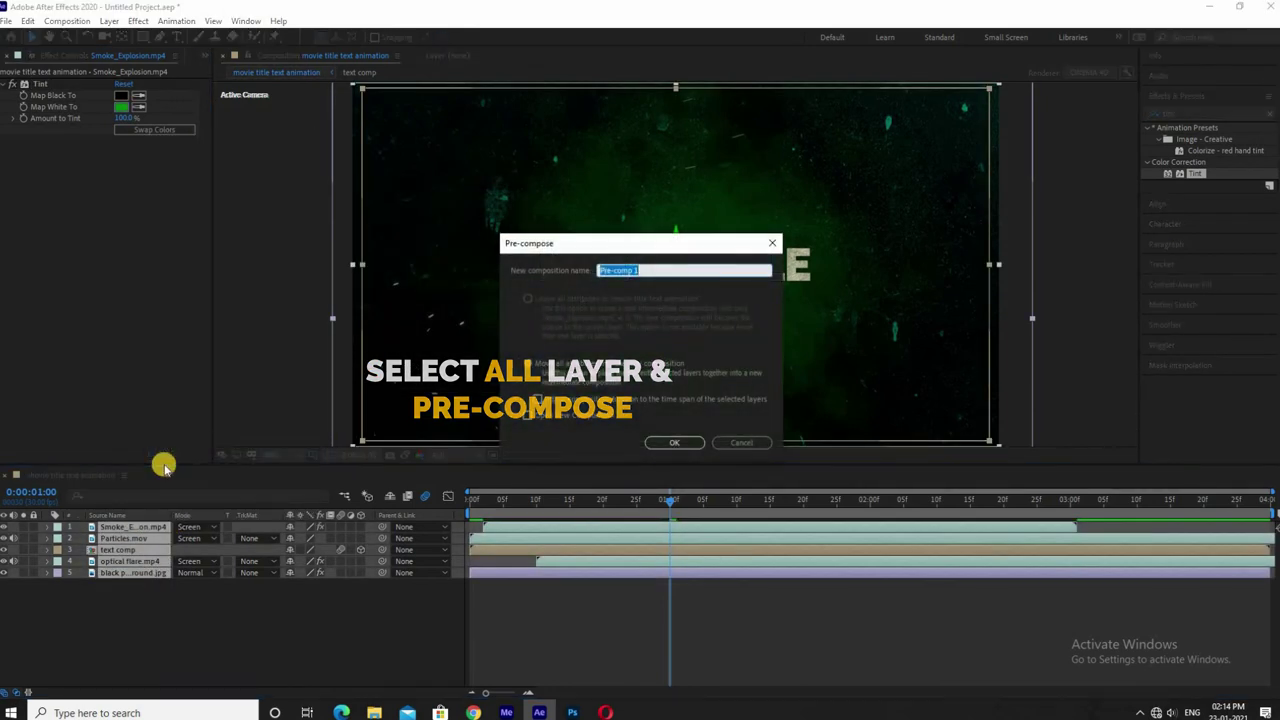
text(main comp)
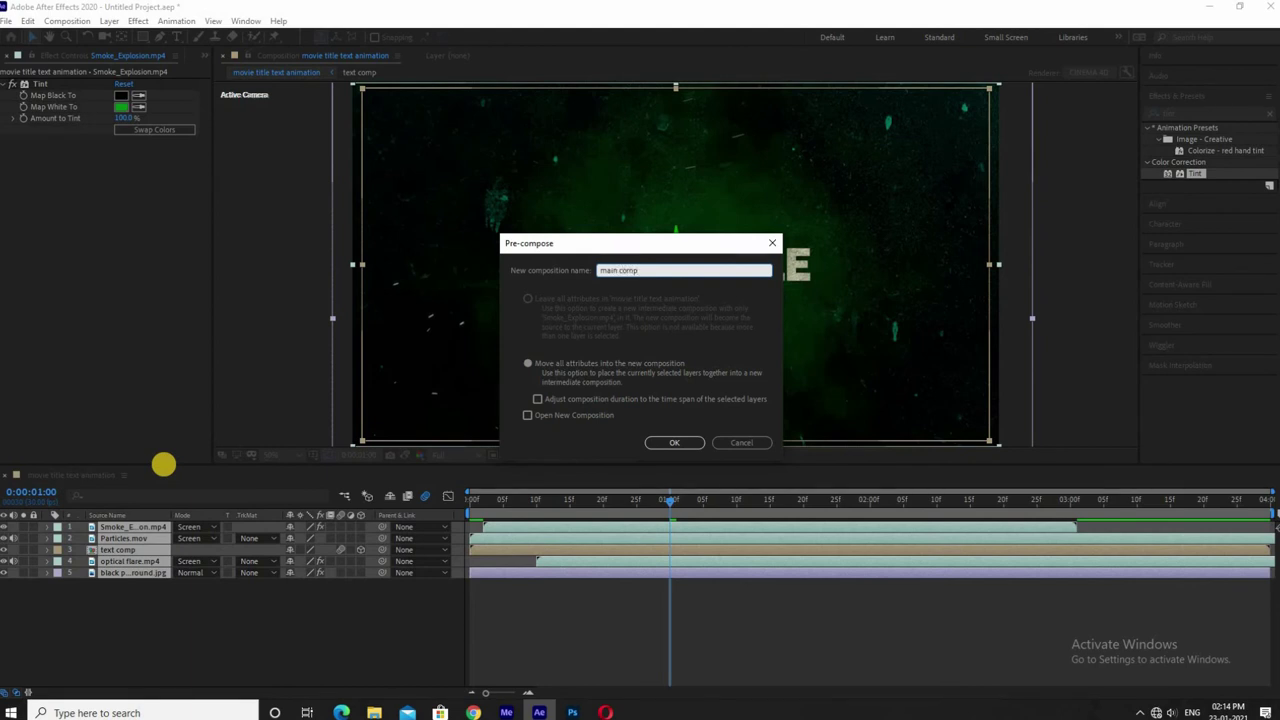
key(Return)
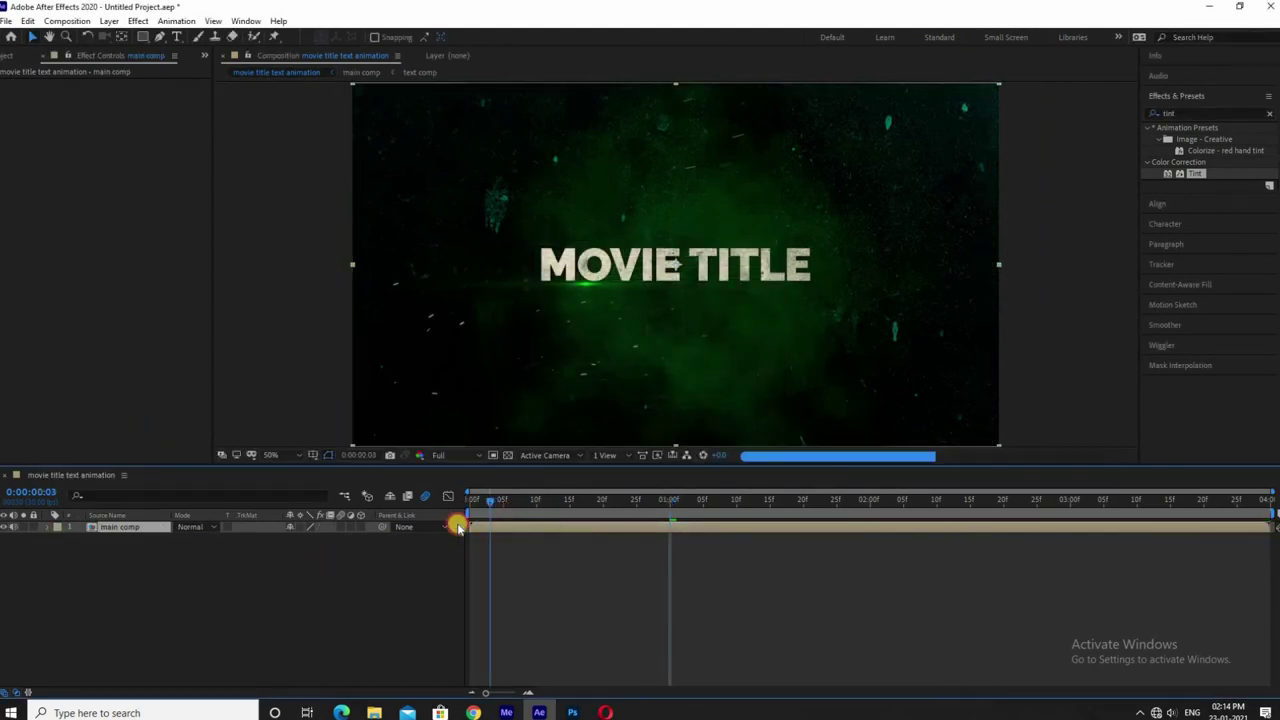
drag(468, 515, 530, 512)
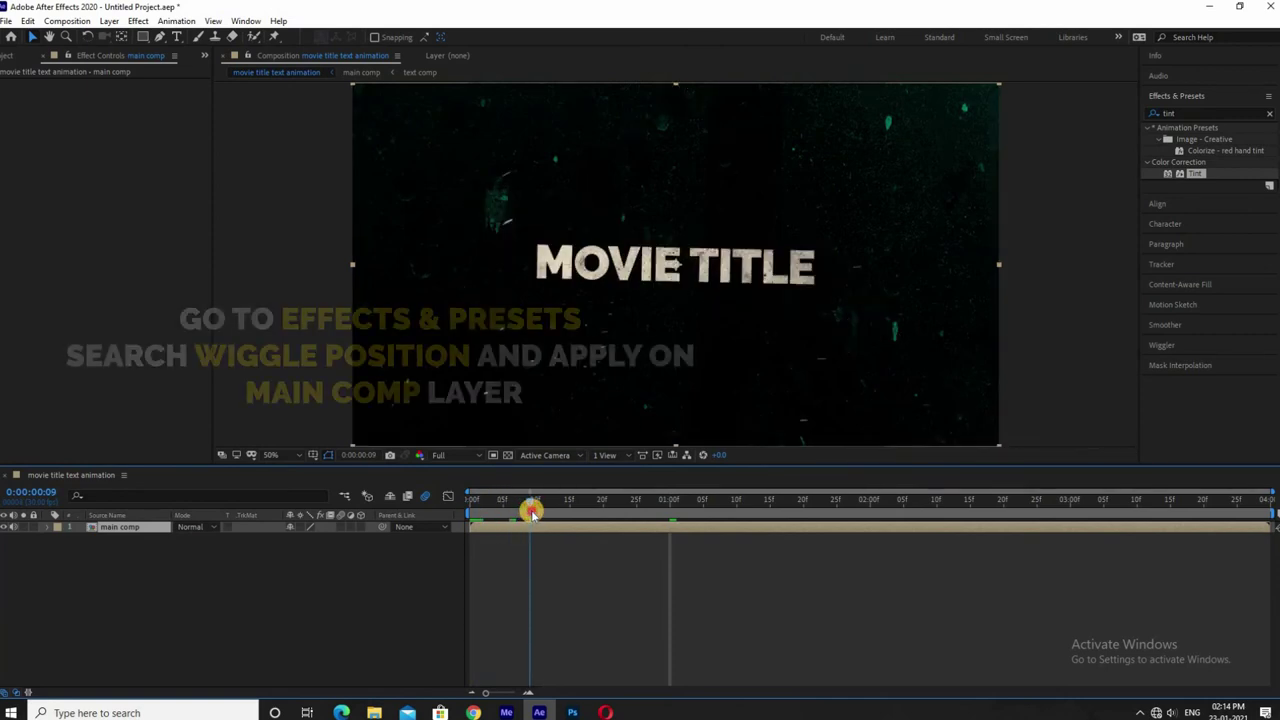
Step: Find the Wiggle - position preset by searching 'wigg' and apply it to main comp
click(1262, 112)
text(wigg)
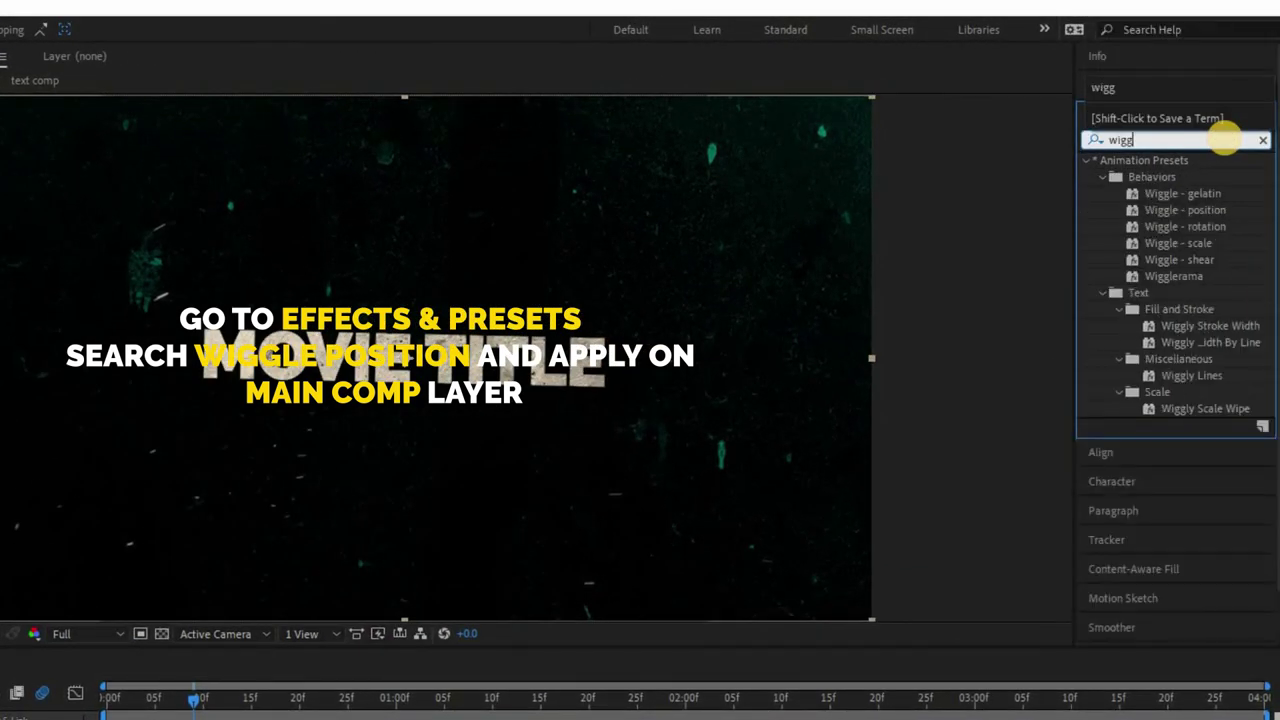
drag(1240, 210, 190, 552)
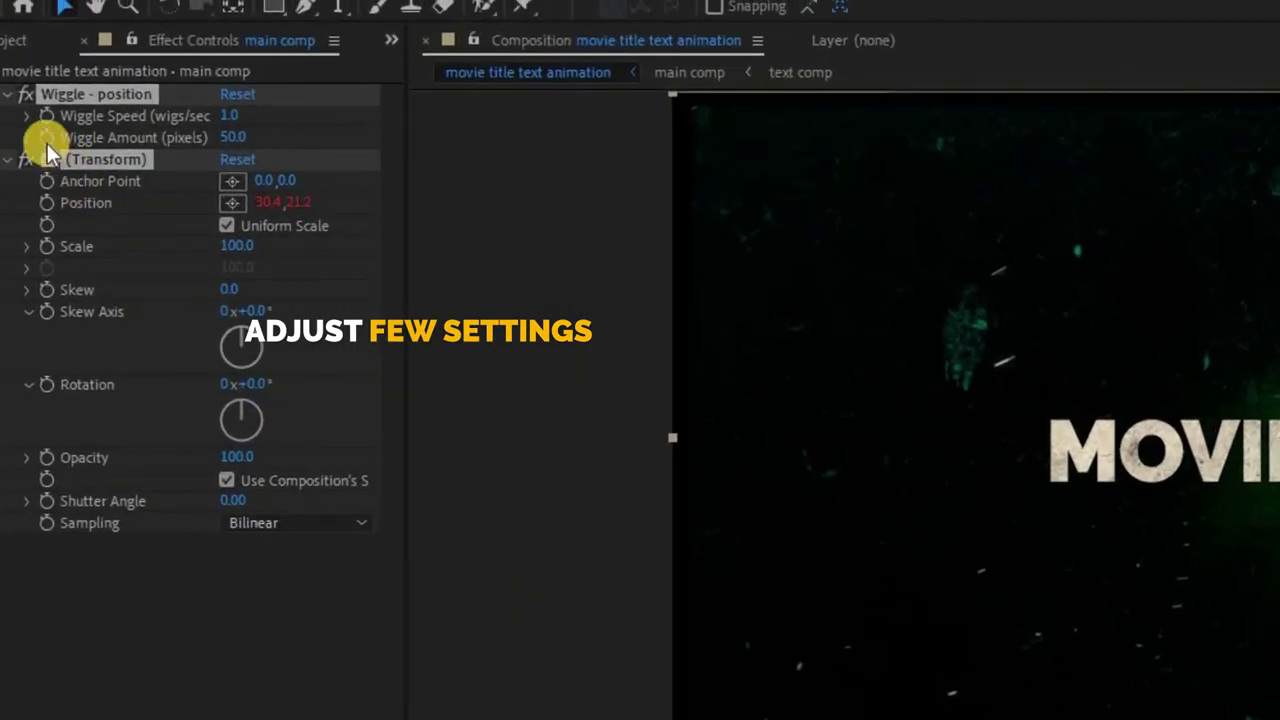
Step: Set the preset's Wiggle Amount to 20 pixels
click(233, 137)
text(20)
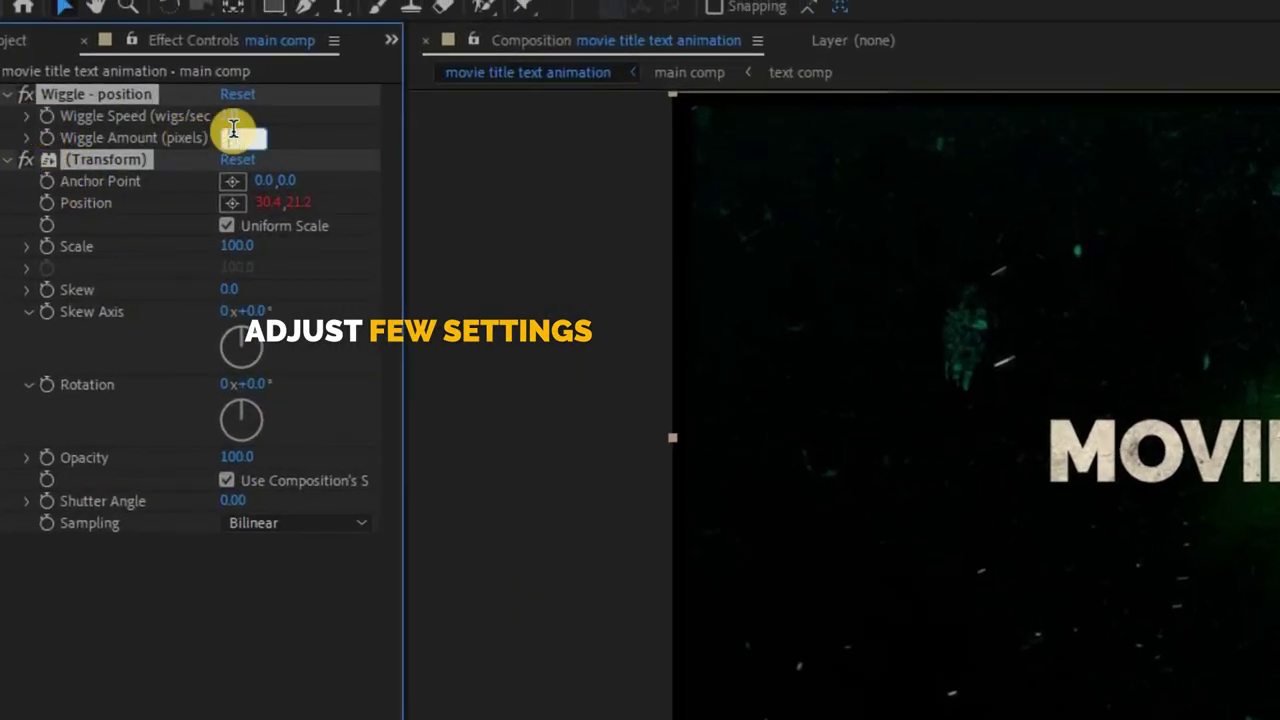
key(Return)
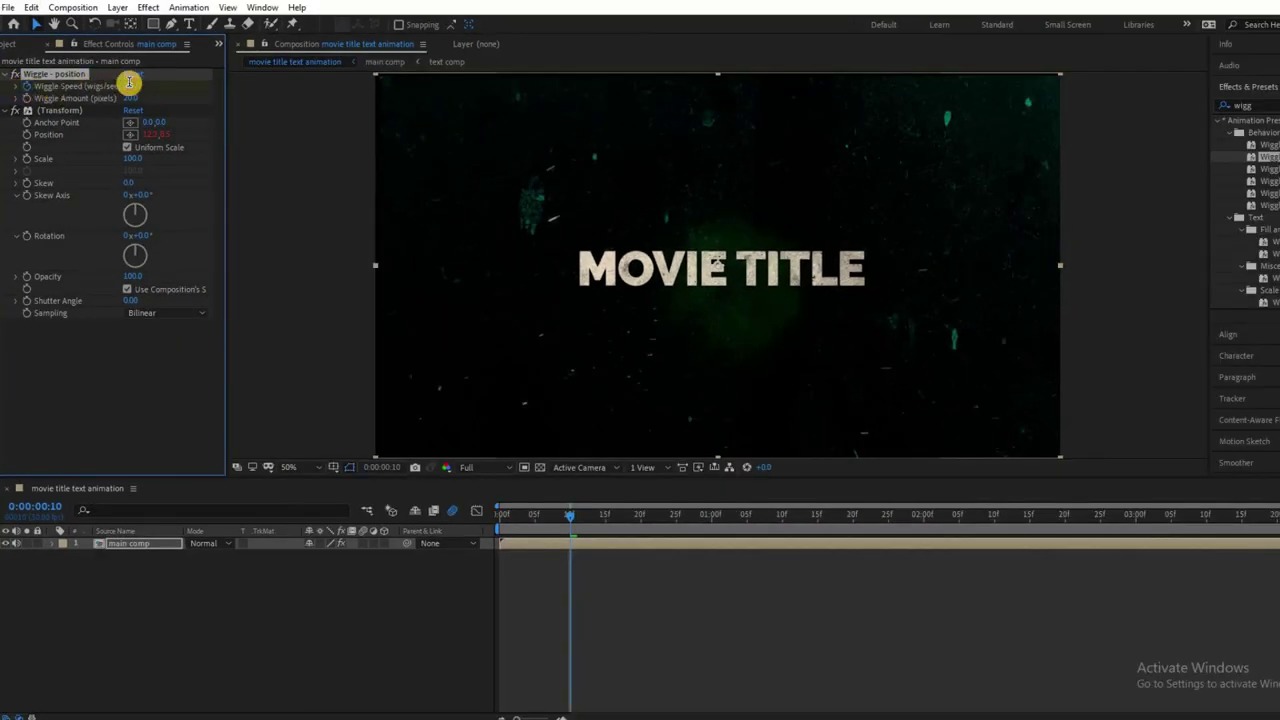
Step: Keyframe Wiggle Speed around frames 15 and 19, with the peak value near 1.5
click(606, 516)
click(131, 87)
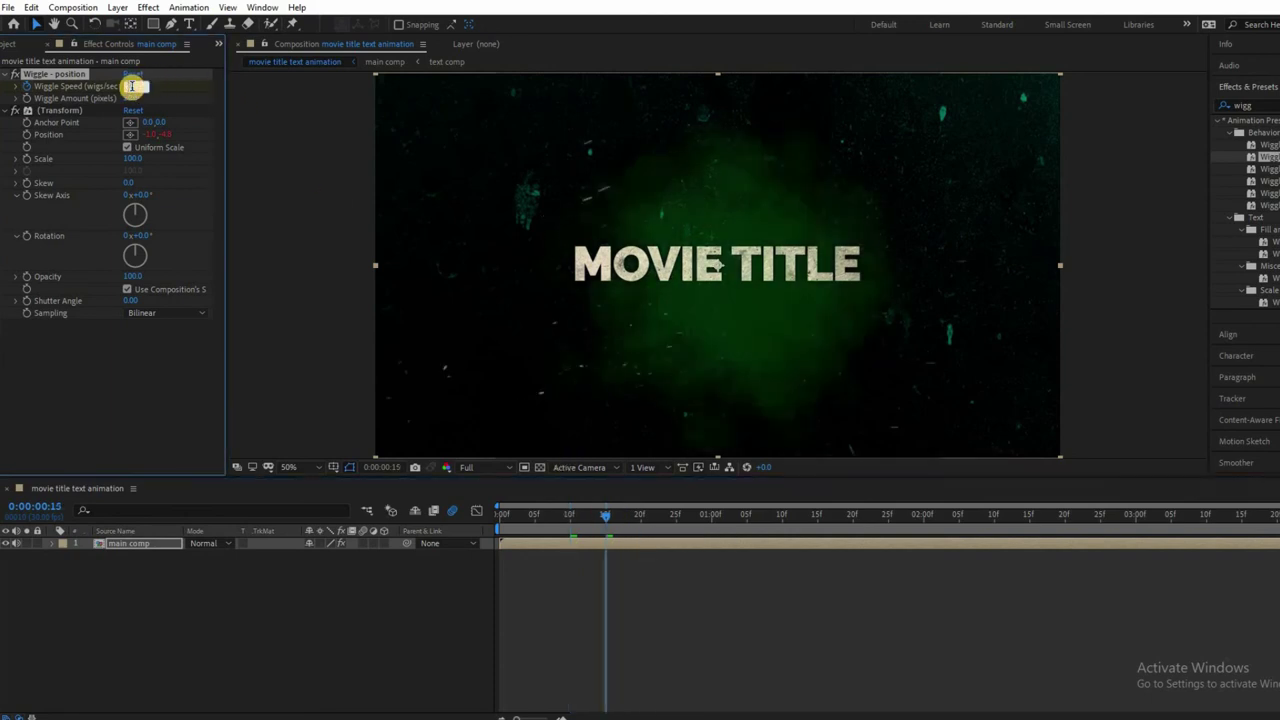
text(2)
click(634, 514)
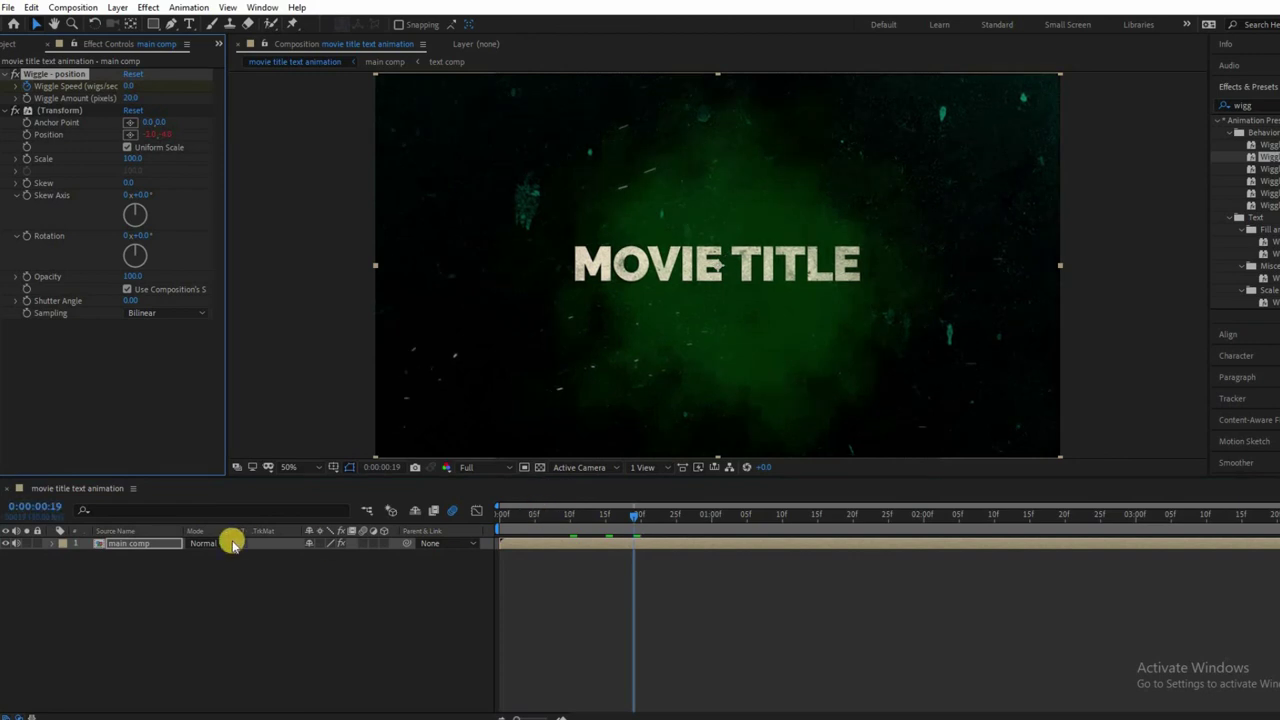
Step: Reveal main comp's Wiggle - position and Transform properties in the timeline
click(51, 546)
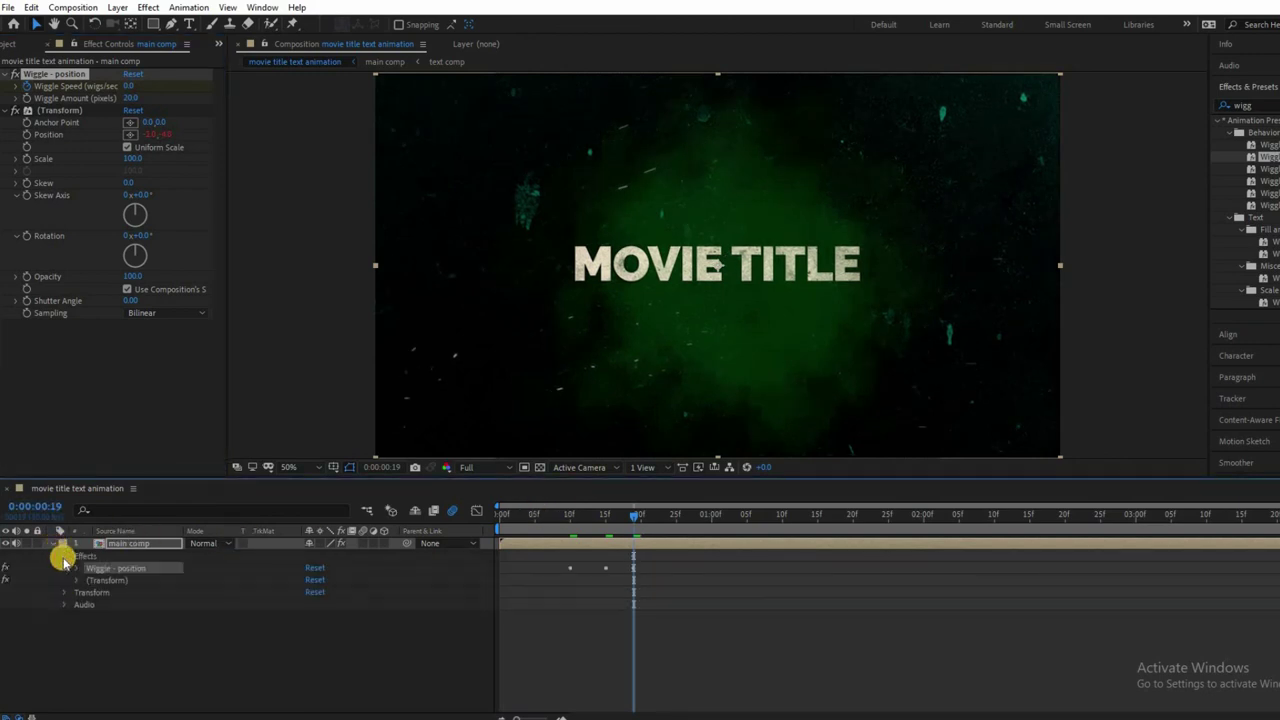
click(77, 569)
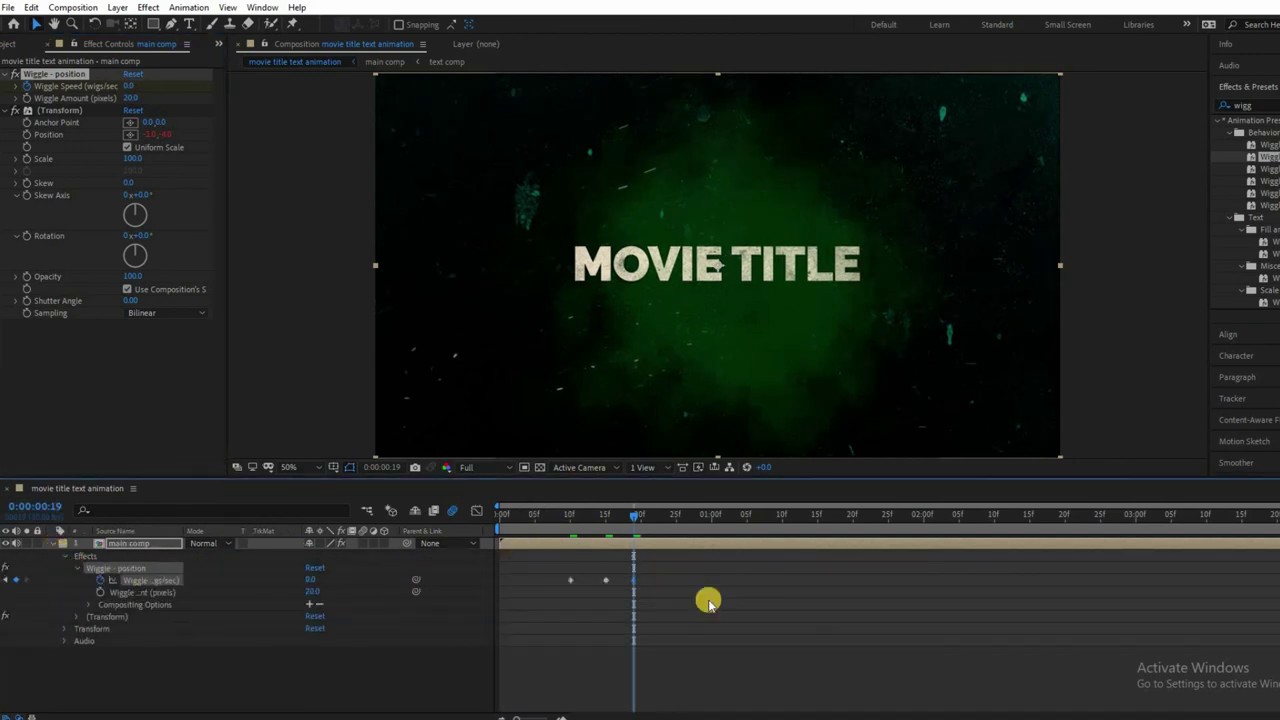
click(722, 605)
mouse_move(633, 566)
mouse_down()
mouse_move(486, 531)
mouse_move(556, 518)
mouse_move(613, 535)
mouse_up()
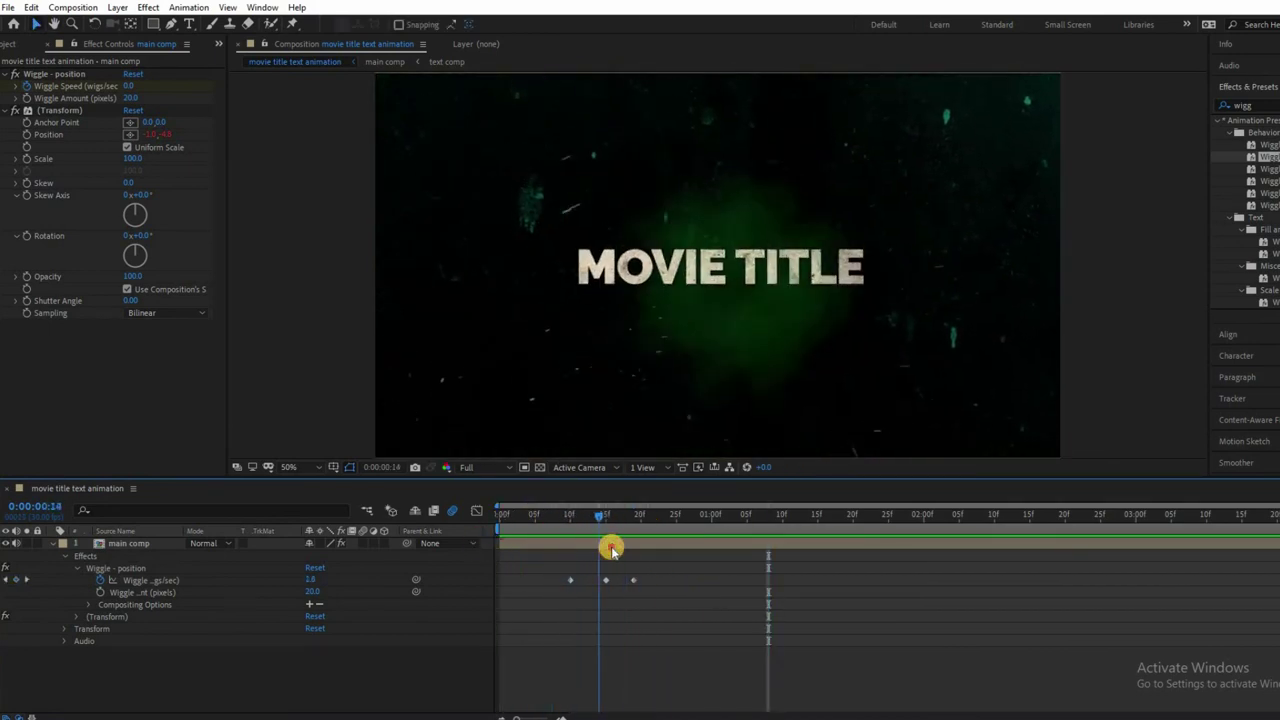
click(65, 628)
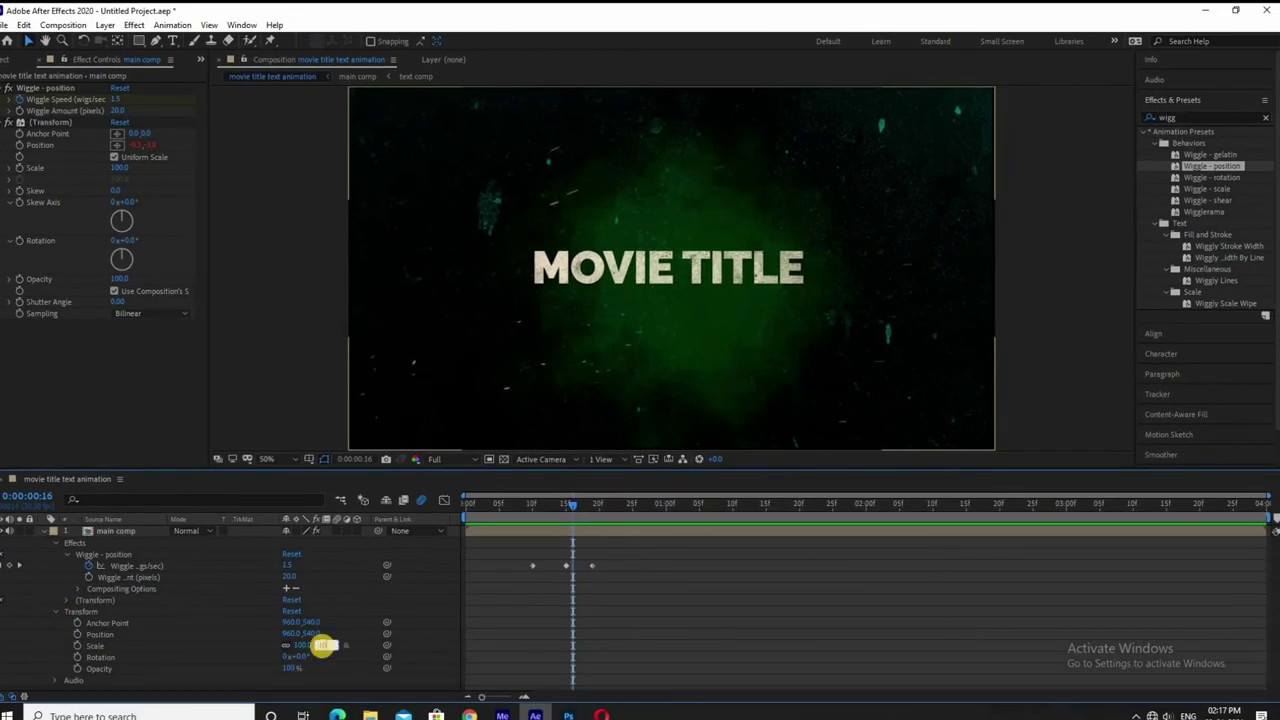
Step: Scale main comp to 104% and preview the shaking title from the opening frame
drag(322, 645, 334, 646)
drag(506, 505, 458, 530)
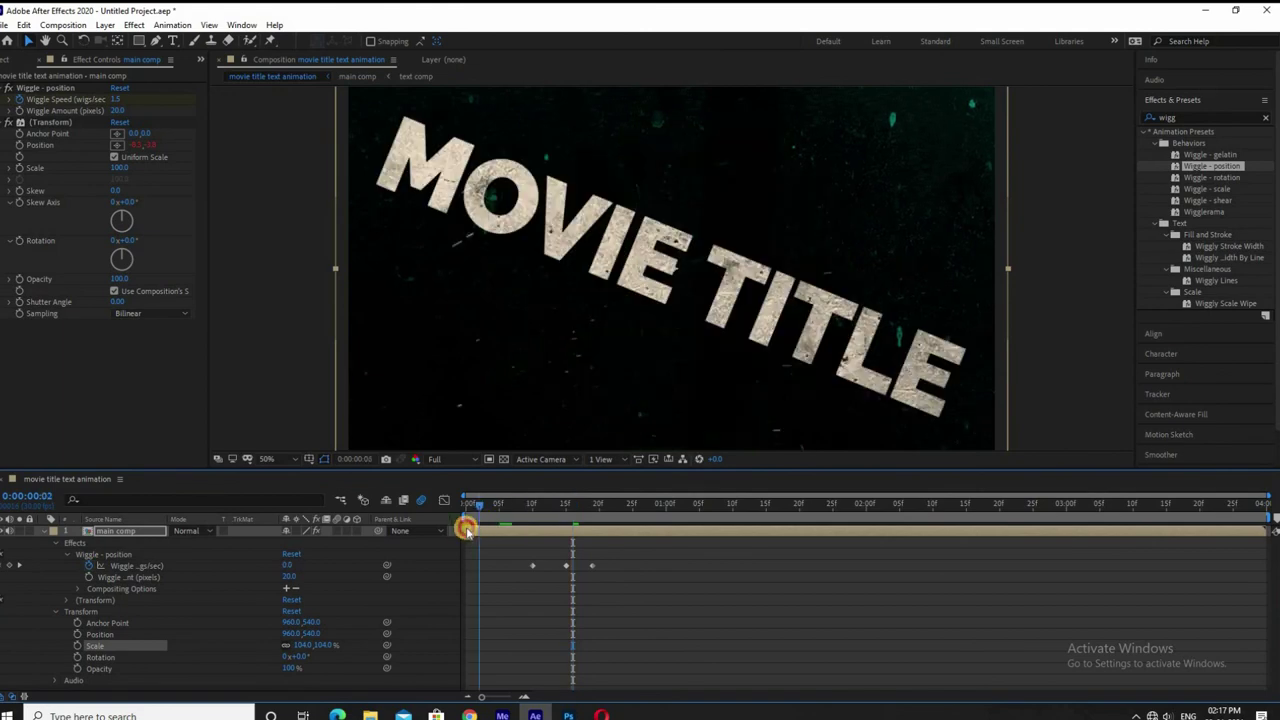
key(space)
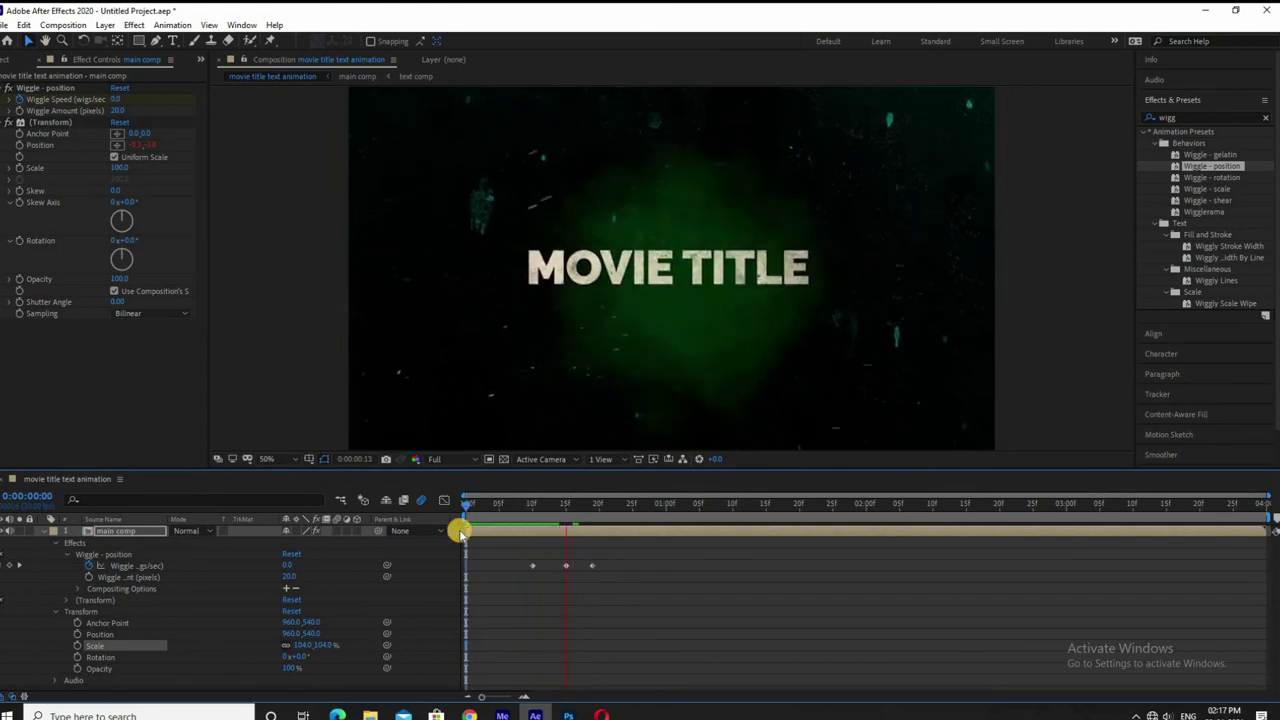